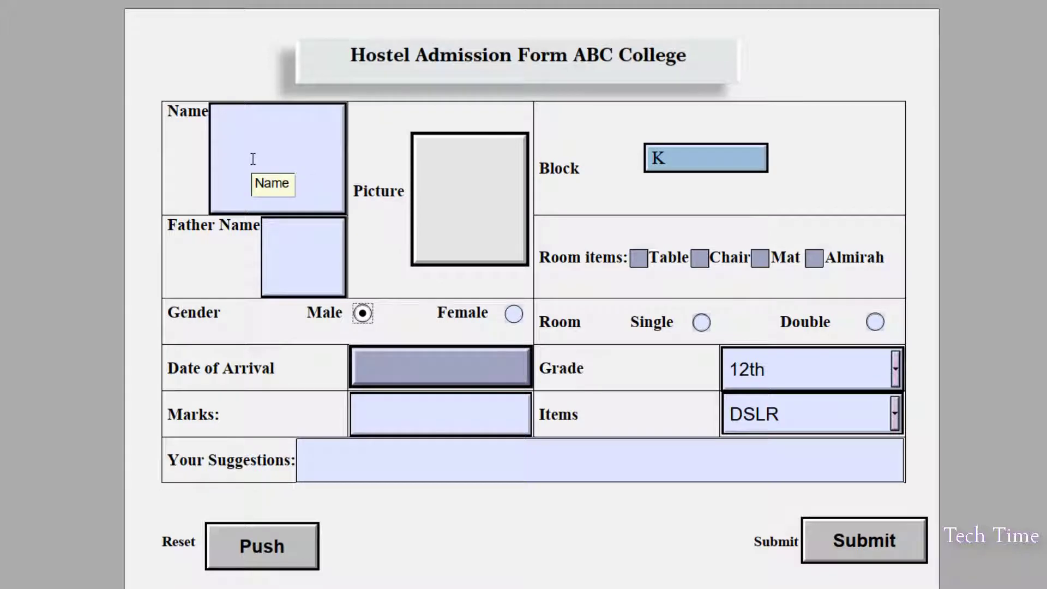
Step: Enter the applicant's name in the form's Name field and load the portrait photo into the Picture field
{"action": "left_click", "coordinate": [253, 159]}
{"action": "type", "text": "SAJID"}
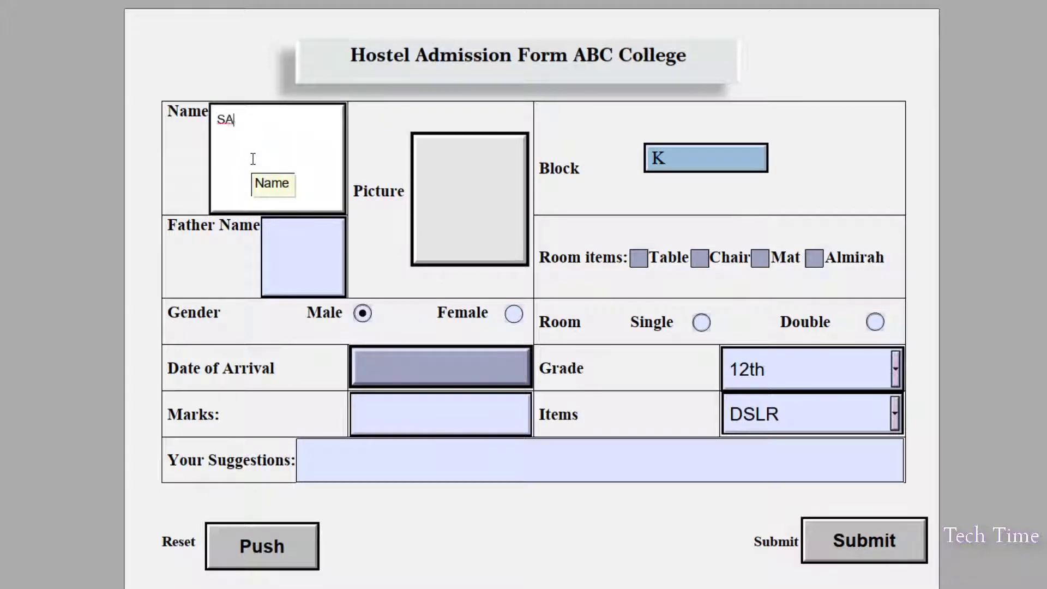
{"action": "left_click", "coordinate": [488, 187]}
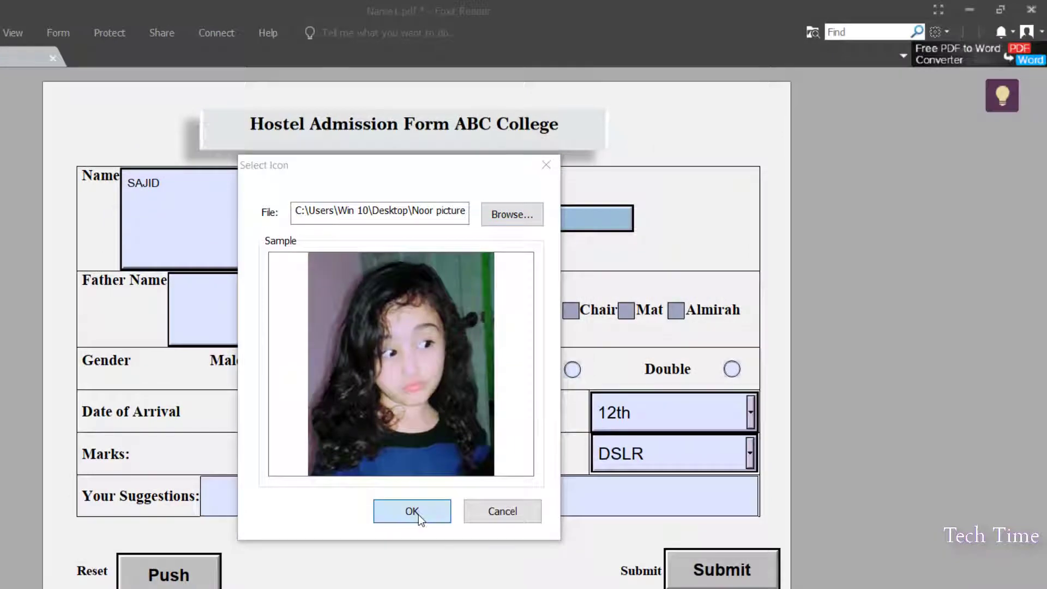
{"action": "left_click", "coordinate": [417, 514]}
Step: Choose block D and mark Table, Chair and Mat as the room items
{"action": "left_click", "coordinate": [625, 219]}
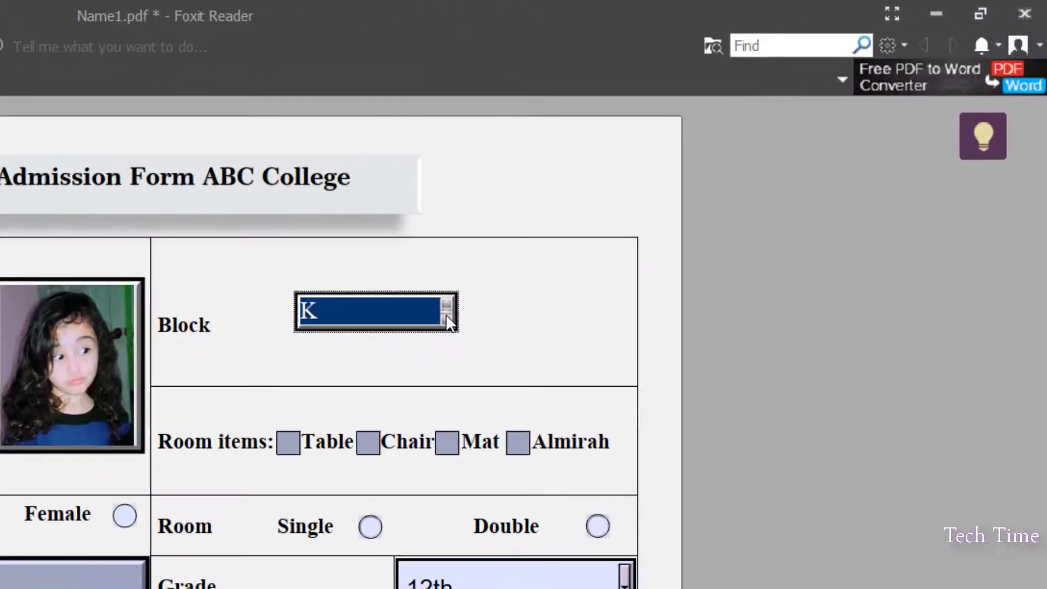
{"action": "key", "text": "d"}
{"action": "left_click", "coordinate": [288, 452]}
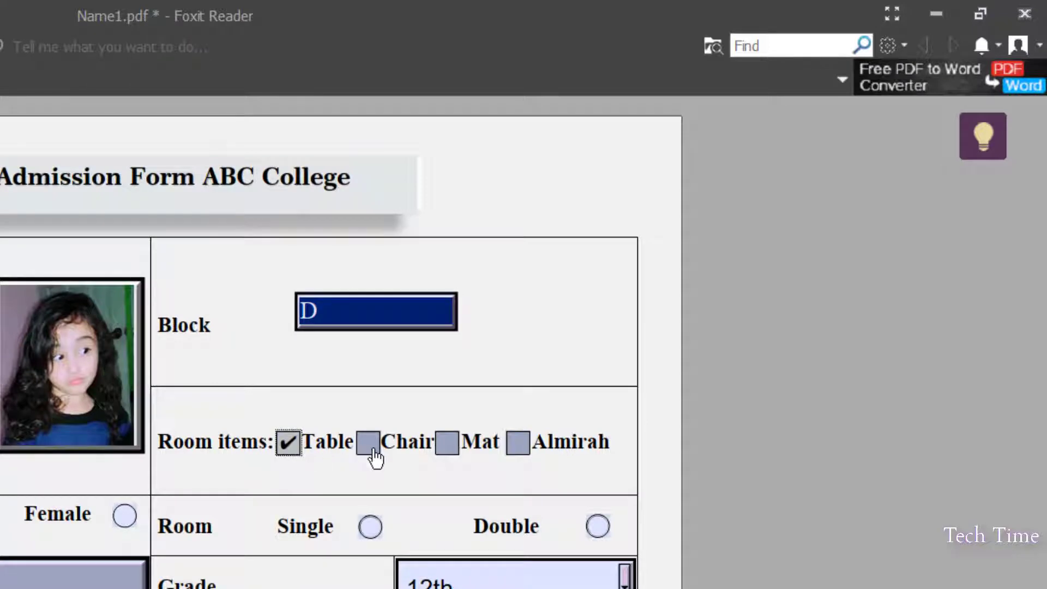
{"action": "left_click", "coordinate": [369, 445]}
{"action": "left_click", "coordinate": [447, 444]}
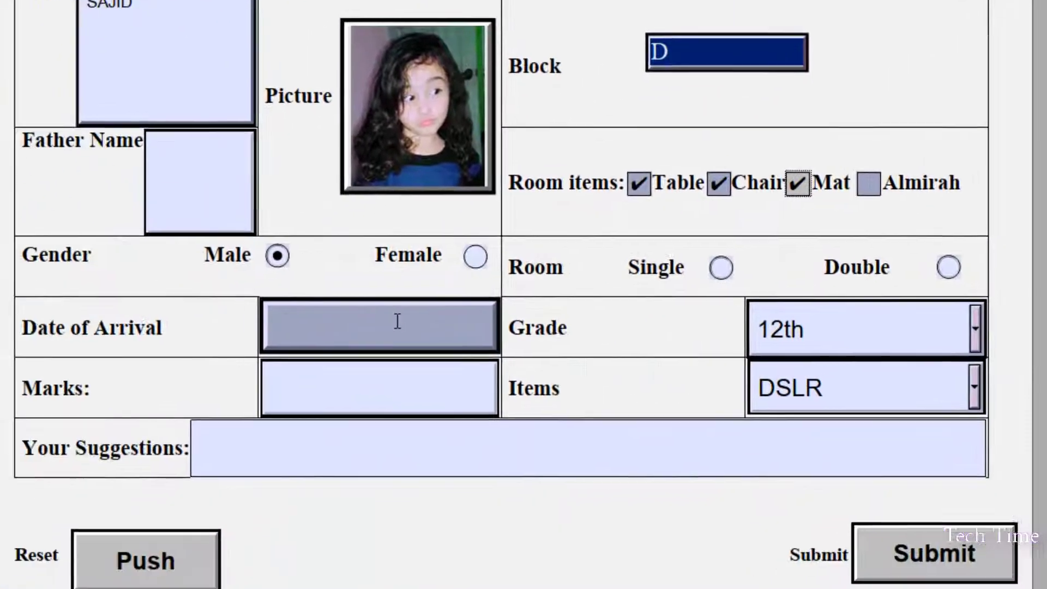
Step: Set the date of arrival to 1 March 2022 and enter 12 as the marks
{"action": "left_click", "coordinate": [48, 582]}
{"action": "left_click", "coordinate": [539, 304]}
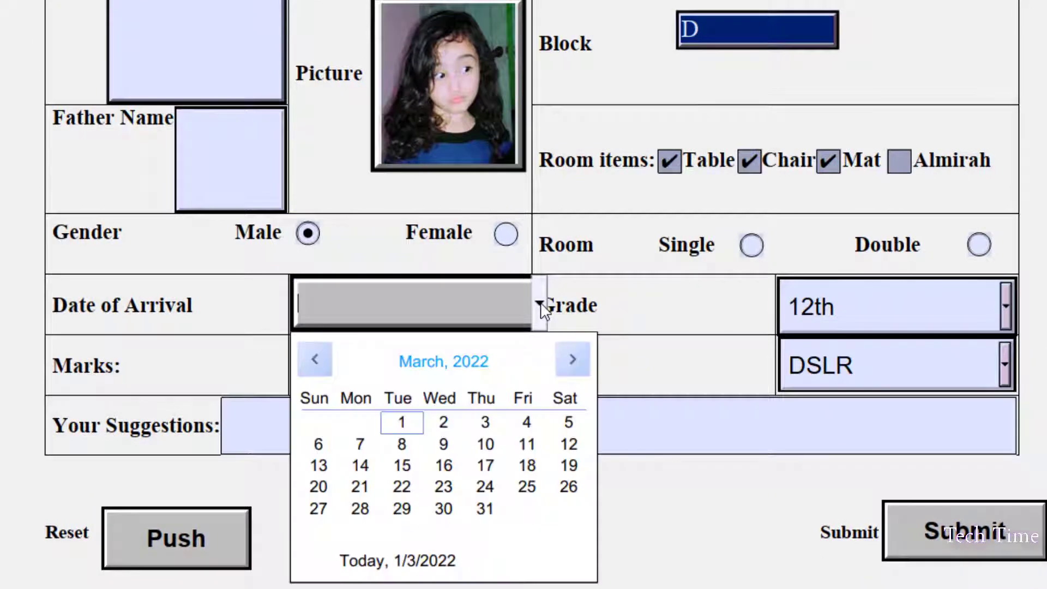
{"action": "left_click", "coordinate": [399, 423]}
{"action": "left_click", "coordinate": [359, 366]}
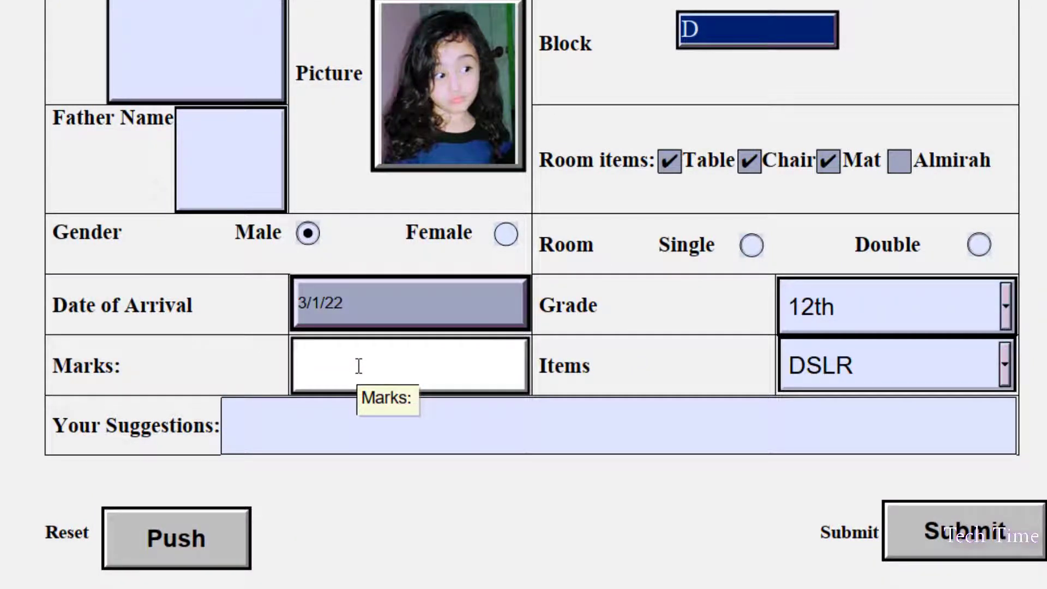
{"action": "type", "text": "12"}
Step: Choose 11th as the grade and LED as the item
{"action": "left_click", "coordinate": [1005, 306]}
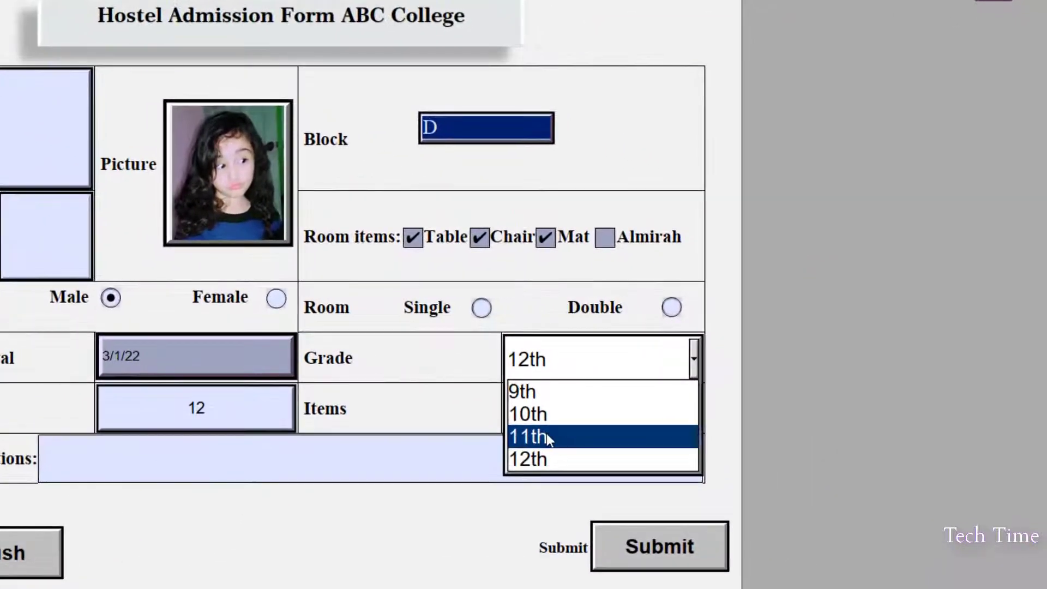
{"action": "left_click", "coordinate": [546, 436]}
{"action": "left_click", "coordinate": [693, 408]}
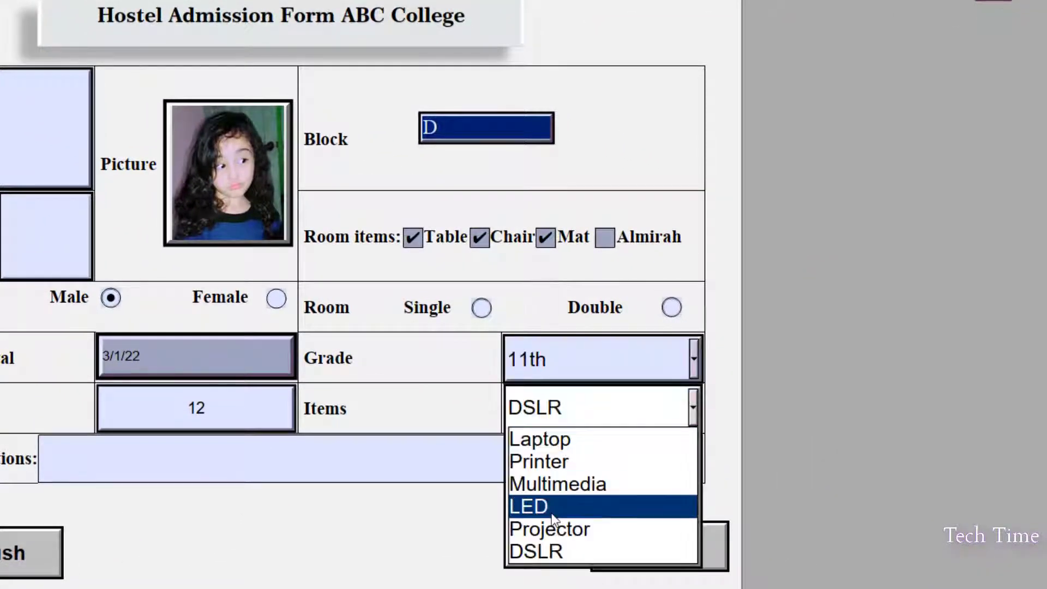
{"action": "left_click", "coordinate": [539, 502]}
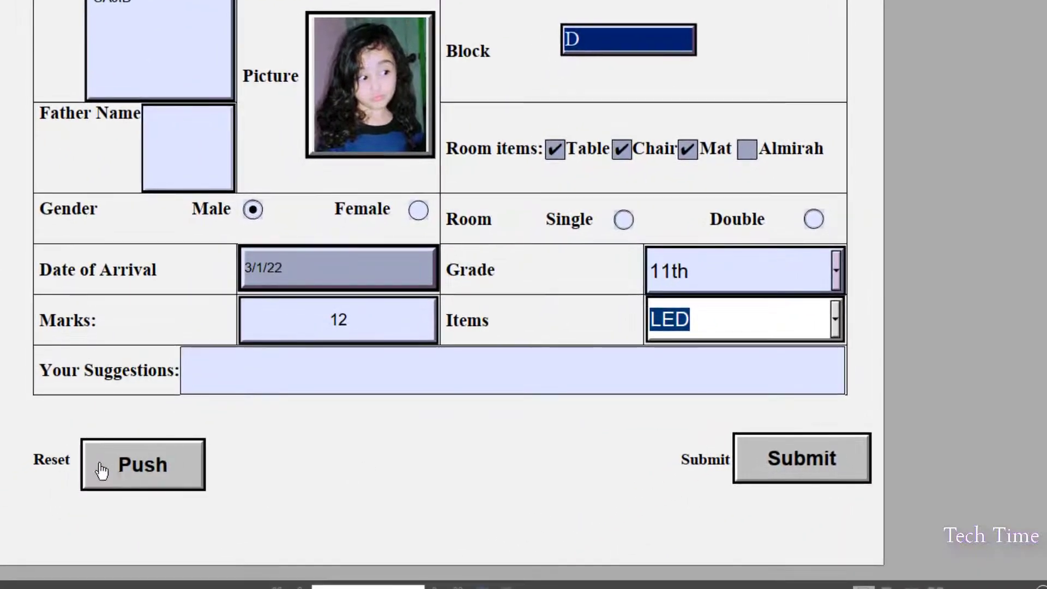
Step: Reset the form and submit it with Female chosen as the gender after trying Male
{"action": "left_click", "coordinate": [152, 474]}
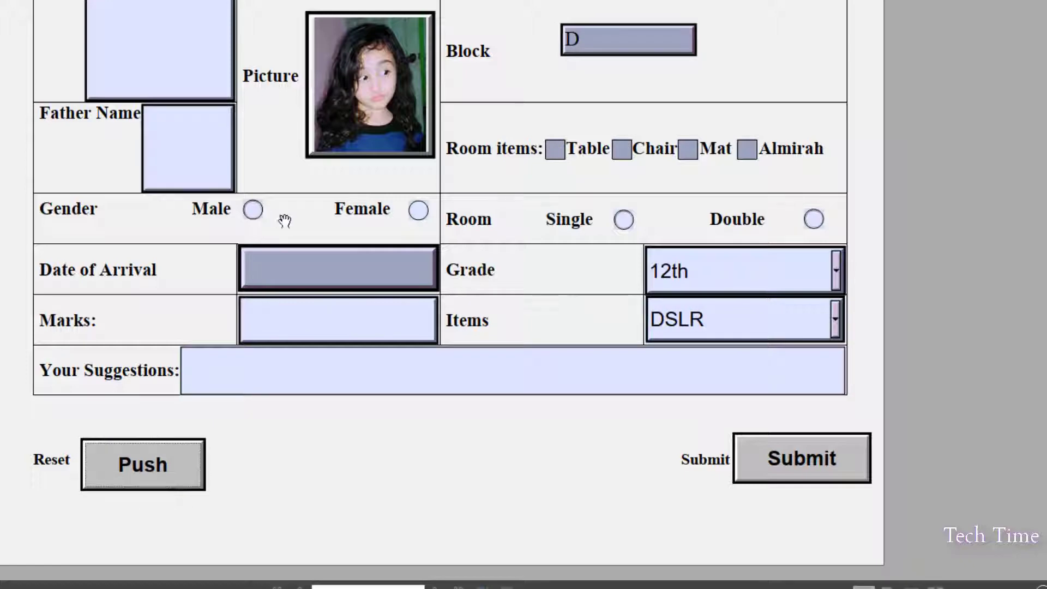
{"action": "left_click", "coordinate": [253, 210]}
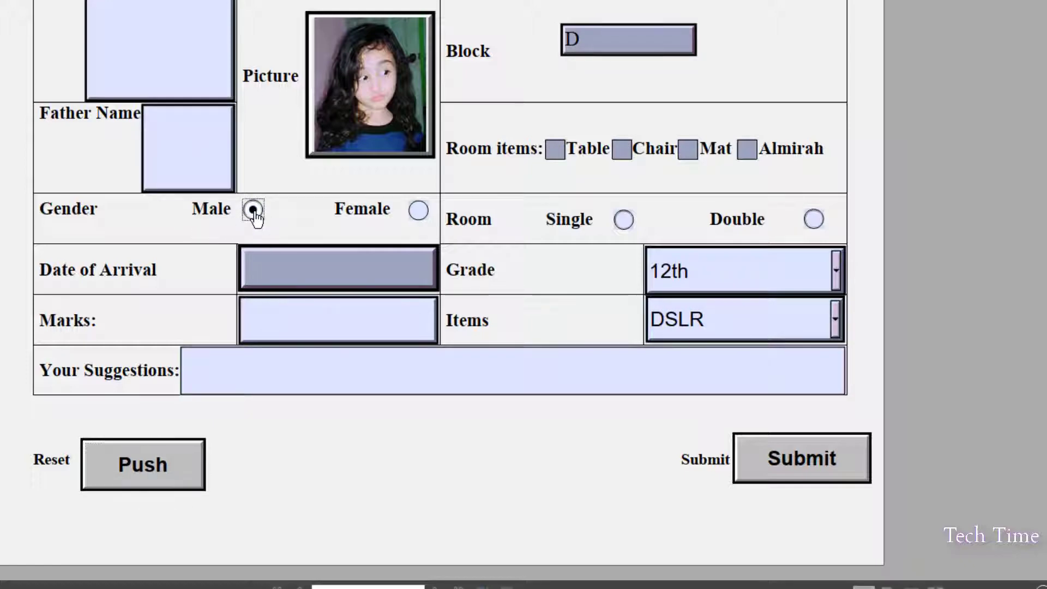
{"action": "left_click", "coordinate": [418, 212]}
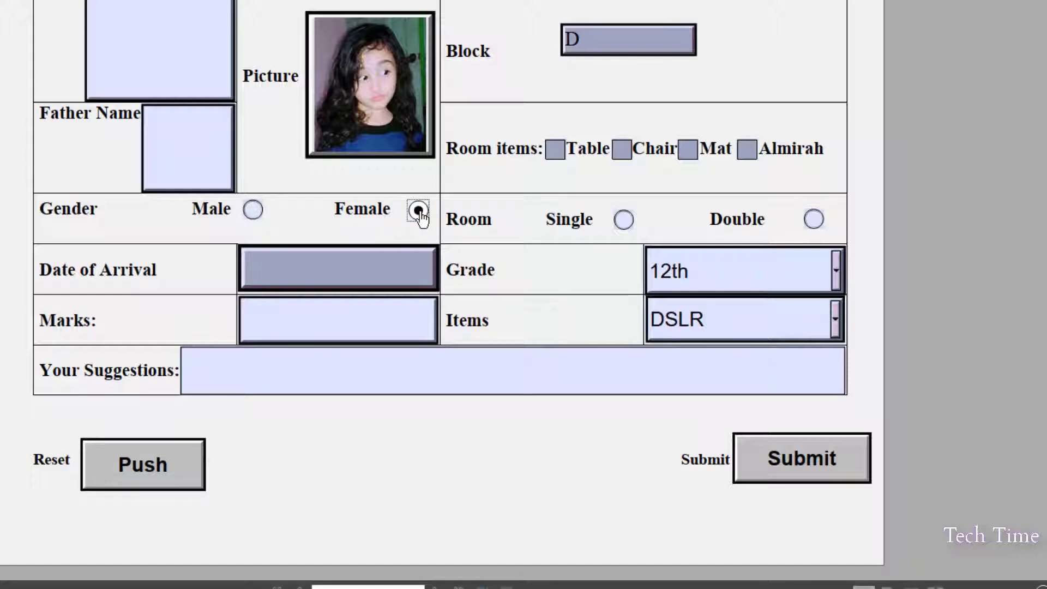
{"action": "left_click", "coordinate": [811, 477]}
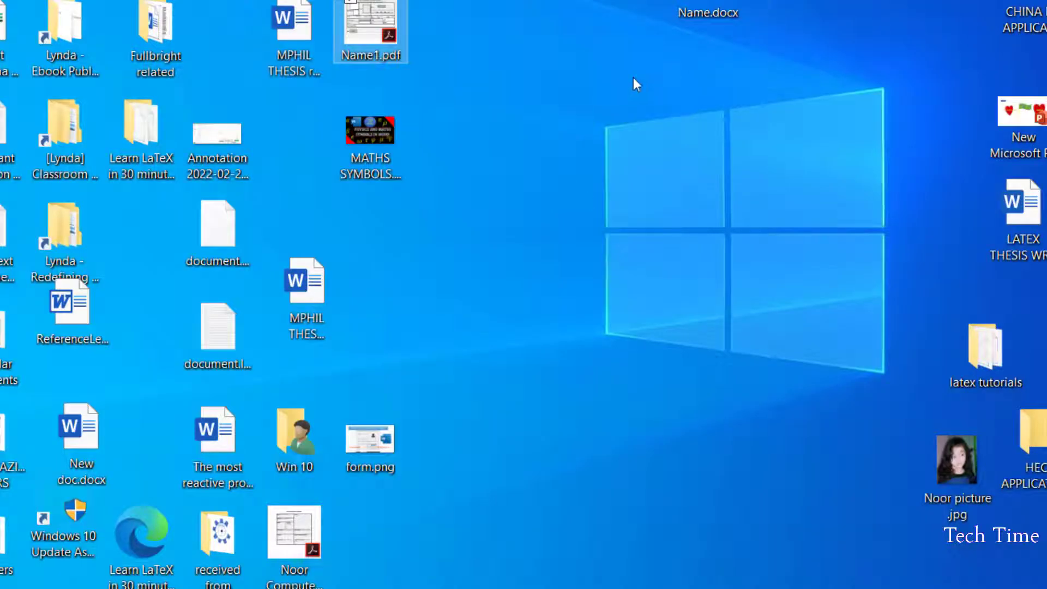
Step: Switch to a blank Word document and set its page margins to Narrow
{"action": "left_click", "coordinate": [717, 139]}
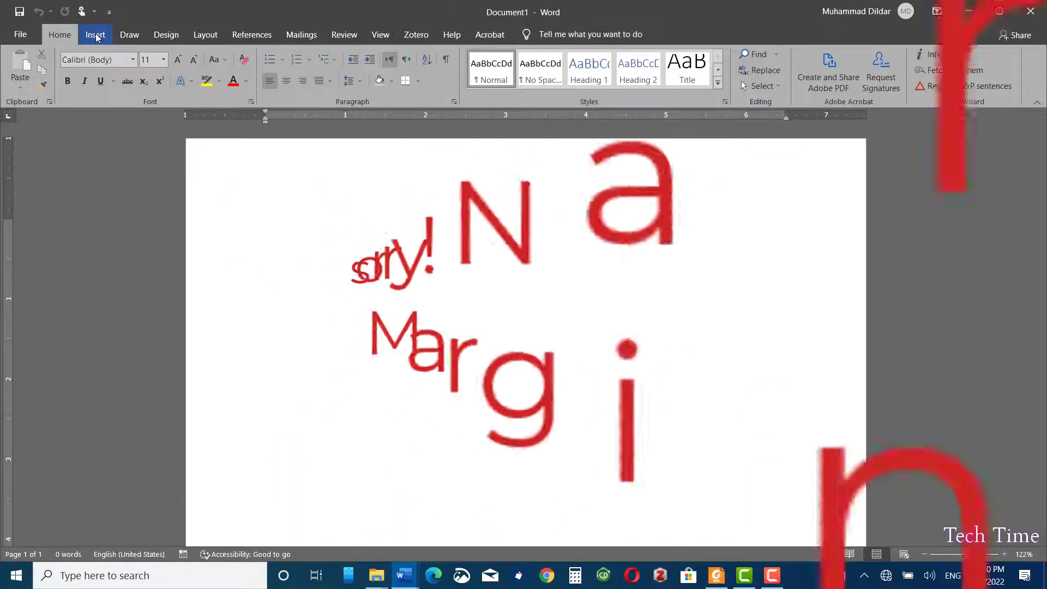
{"action": "left_click", "coordinate": [205, 35]}
{"action": "left_click", "coordinate": [25, 84]}
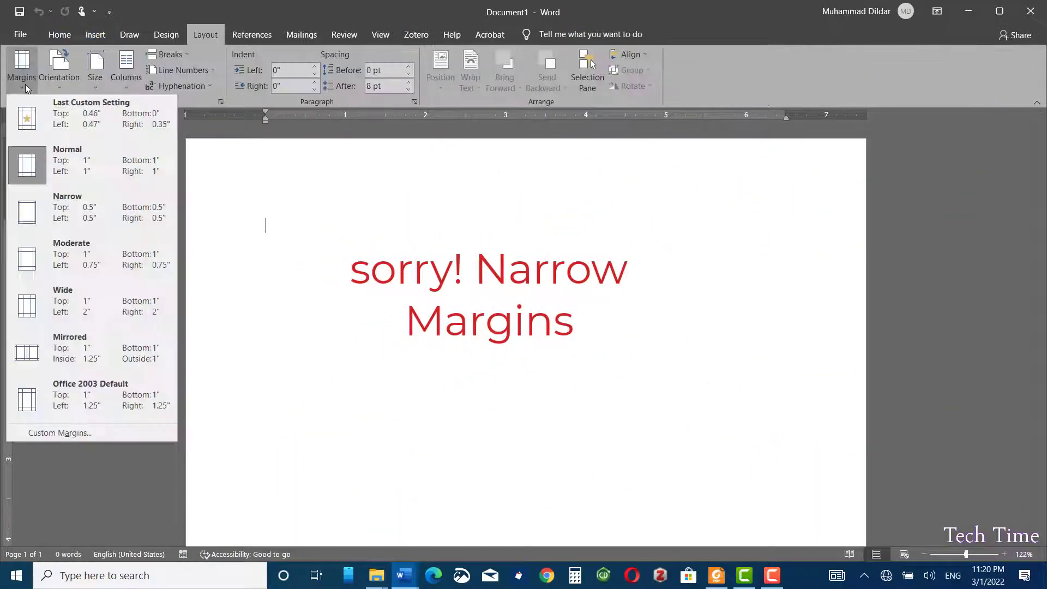
{"action": "left_click", "coordinate": [35, 216]}
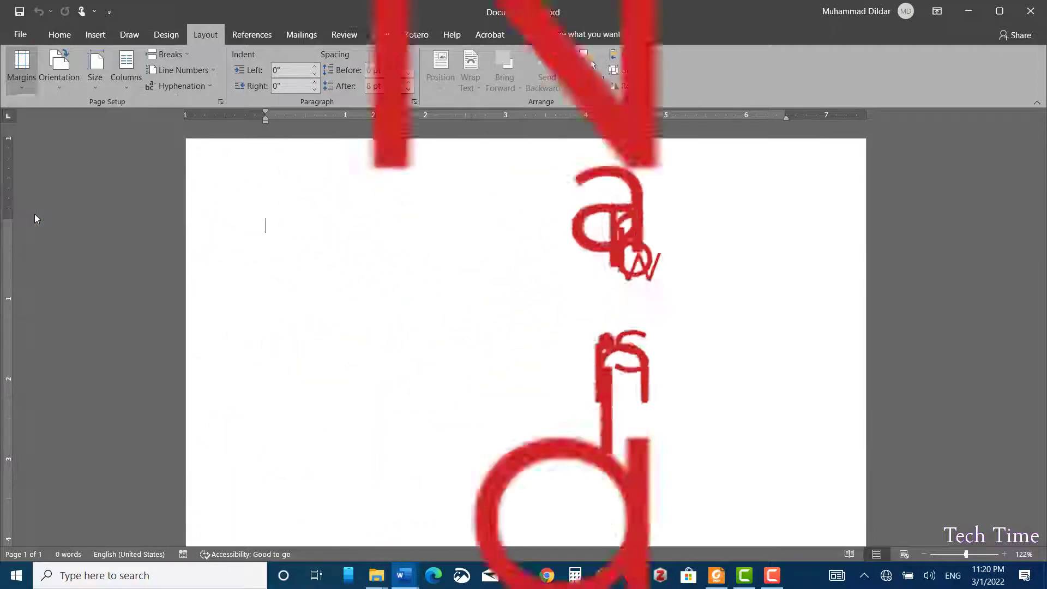
Step: Insert a table with four columns and six rows at the start of the document
{"action": "left_click", "coordinate": [102, 34]}
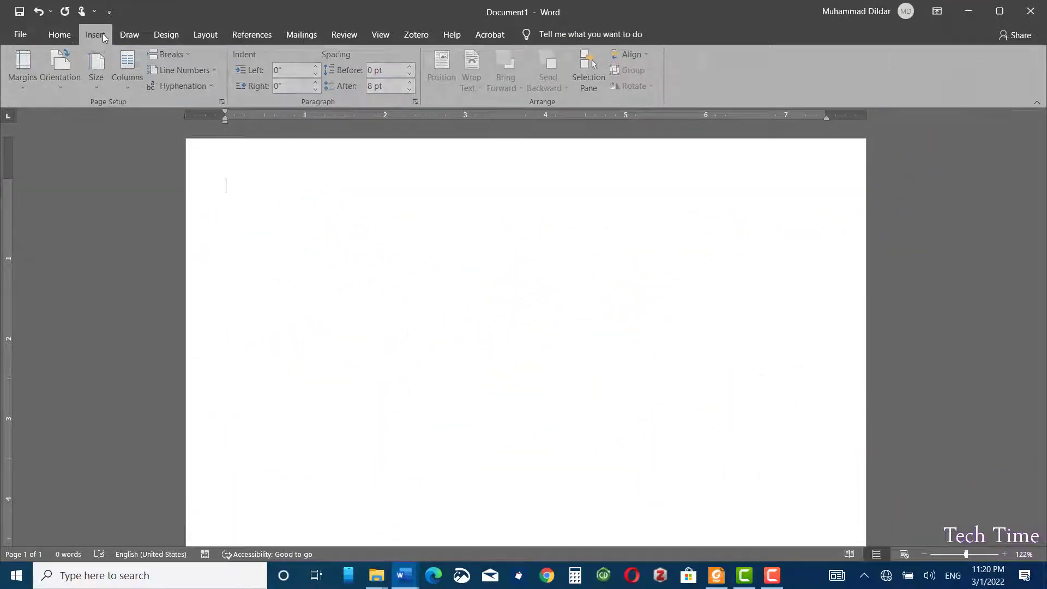
{"action": "left_click", "coordinate": [100, 87]}
{"action": "left_click", "coordinate": [132, 180]}
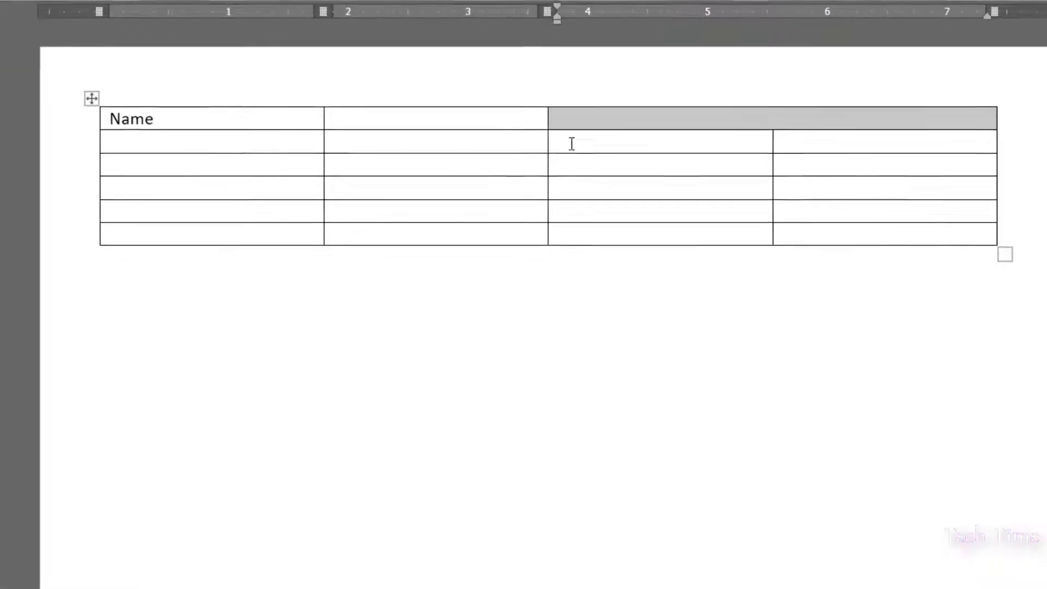
Step: Merge the last two cells of the table's third row into one, and its first two cells into another
{"action": "left_click_drag", "start_coordinate": [549, 203], "coordinate": [770, 200]}
{"action": "left_click_drag", "start_coordinate": [872, 159], "coordinate": [935, 160]}
{"action": "left_click", "coordinate": [246, 0]}
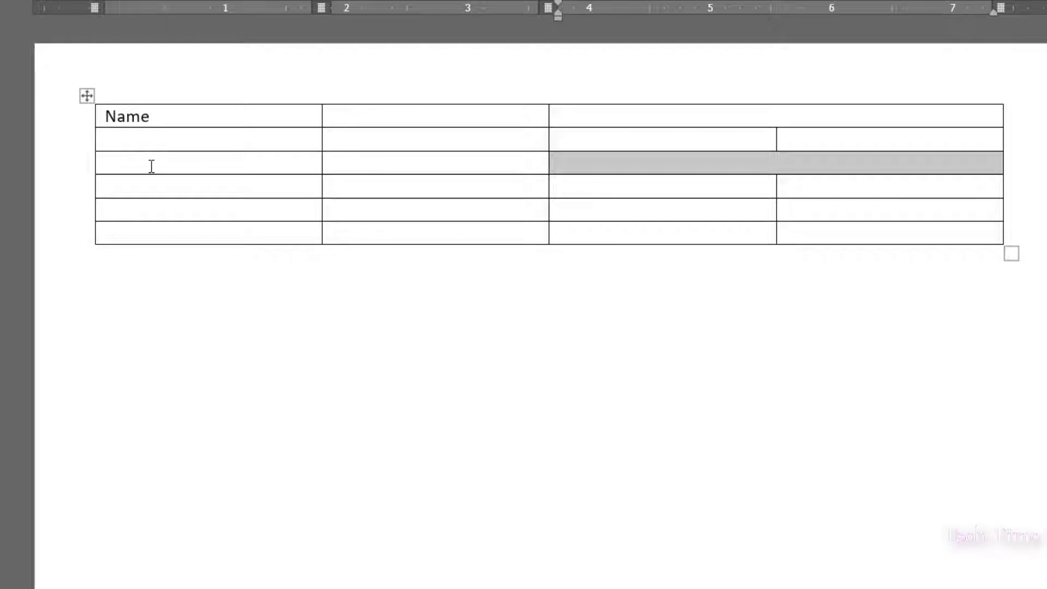
{"action": "left_click_drag", "start_coordinate": [151, 166], "coordinate": [404, 164]}
{"action": "left_click", "coordinate": [817, 210]}
{"action": "left_click", "coordinate": [400, 261]}
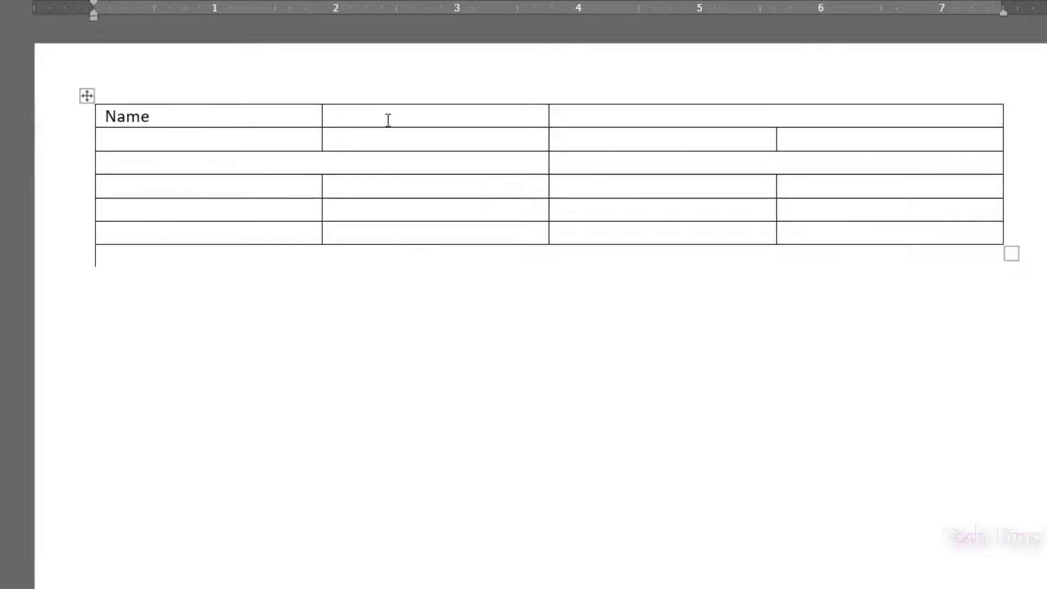
Step: Merge the second column's cells in the first two rows and increase the height of all table rows
{"action": "left_click_drag", "start_coordinate": [388, 120], "coordinate": [449, 133]}
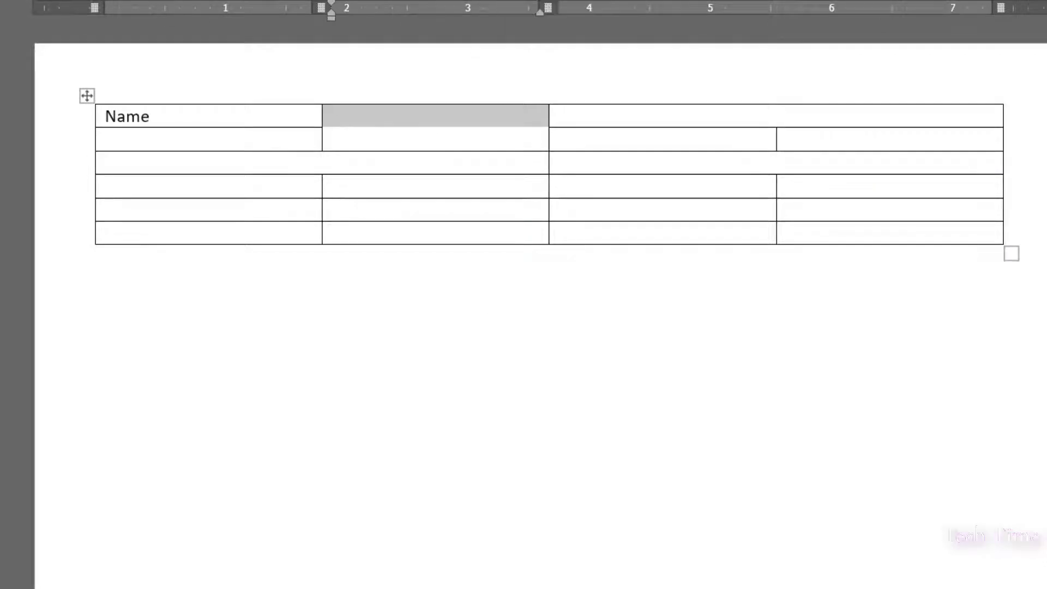
{"action": "left_click", "coordinate": [474, 227]}
{"action": "left_click", "coordinate": [87, 97]}
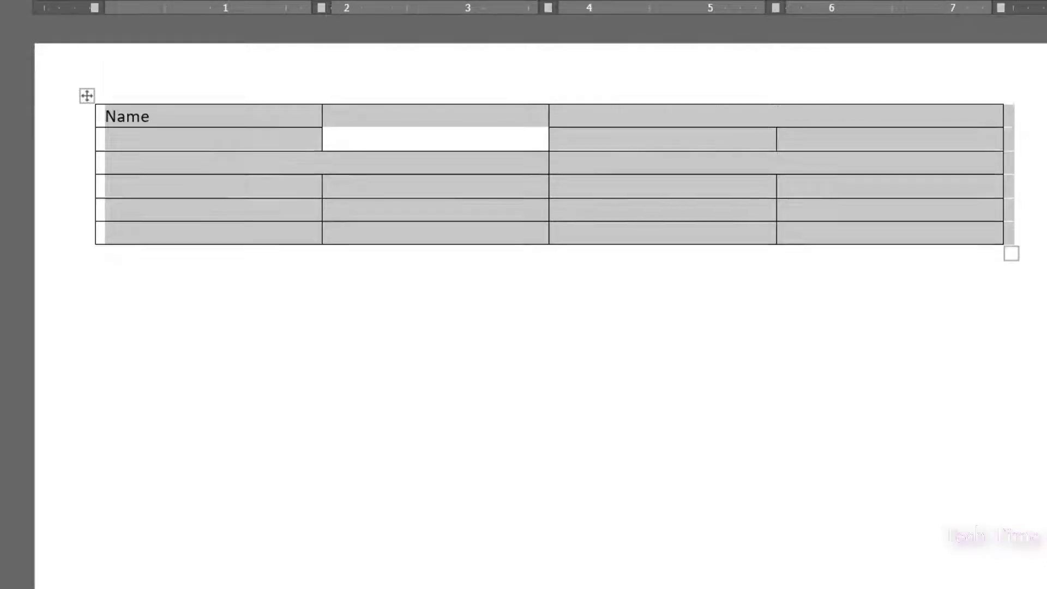
{"action": "left_click", "coordinate": [489, 519]}
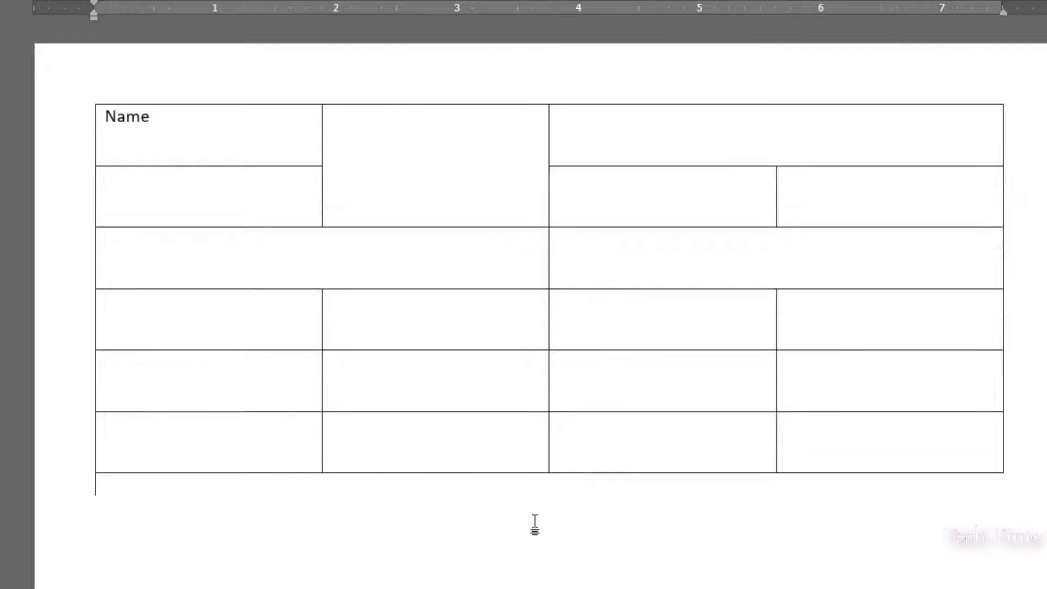
Step: Enter "Blocks" in the wide cell of the first row and merge the two cells beneath it
{"action": "left_click", "coordinate": [656, 143]}
{"action": "type", "text": "Blocks"}
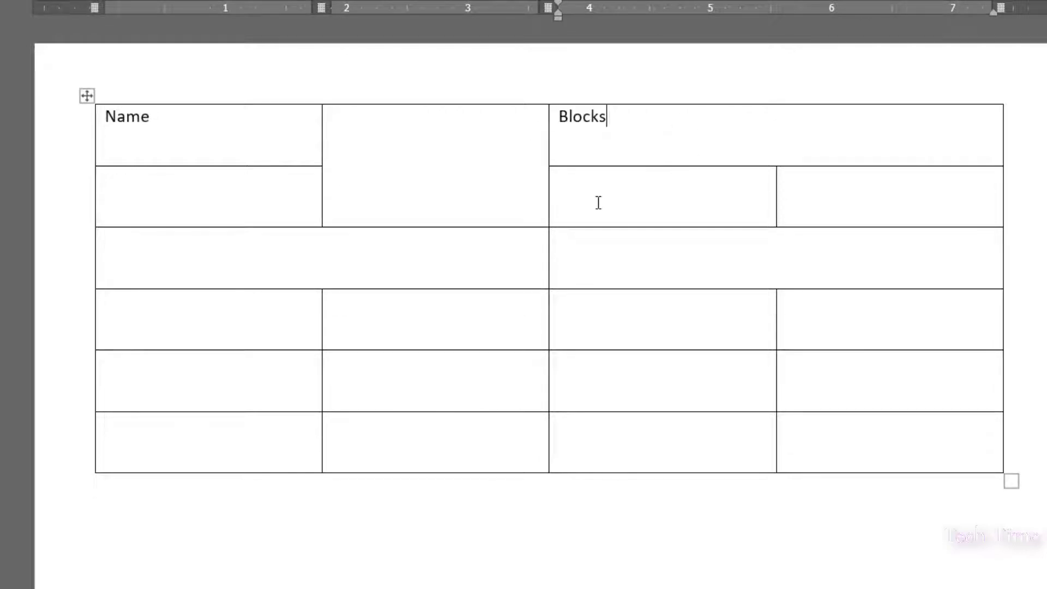
{"action": "left_click_drag", "start_coordinate": [598, 202], "coordinate": [817, 198]}
{"action": "key", "text": "alt+j"}
{"action": "type", "text": "lm"}
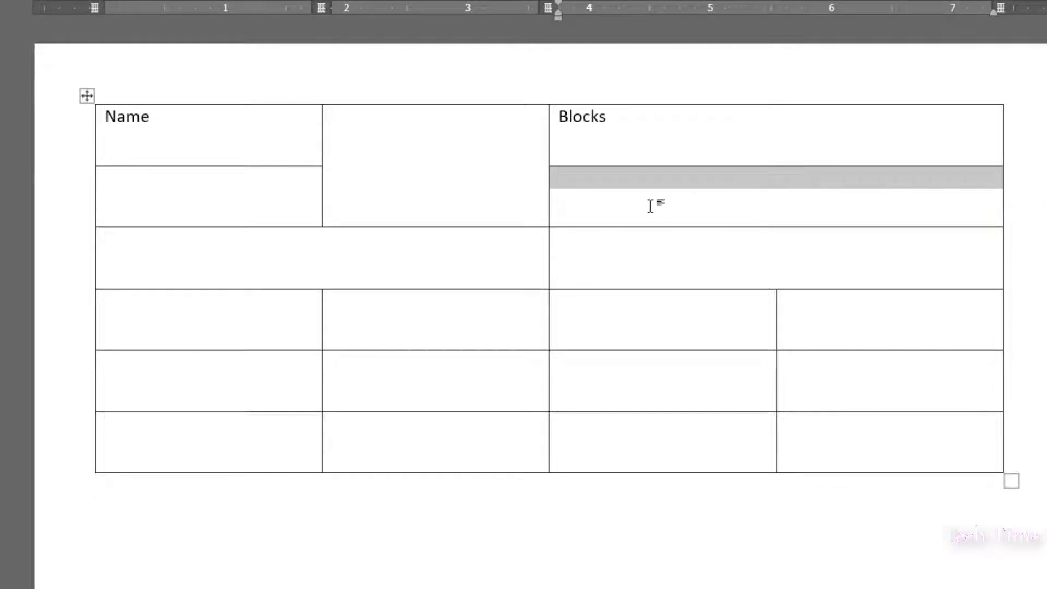
Step: Fill the merged cell under Blocks with "Room Items:" followed by the spaced options Table, Chair, Mat and Almirah
{"action": "type", "text": "Room Items:"}
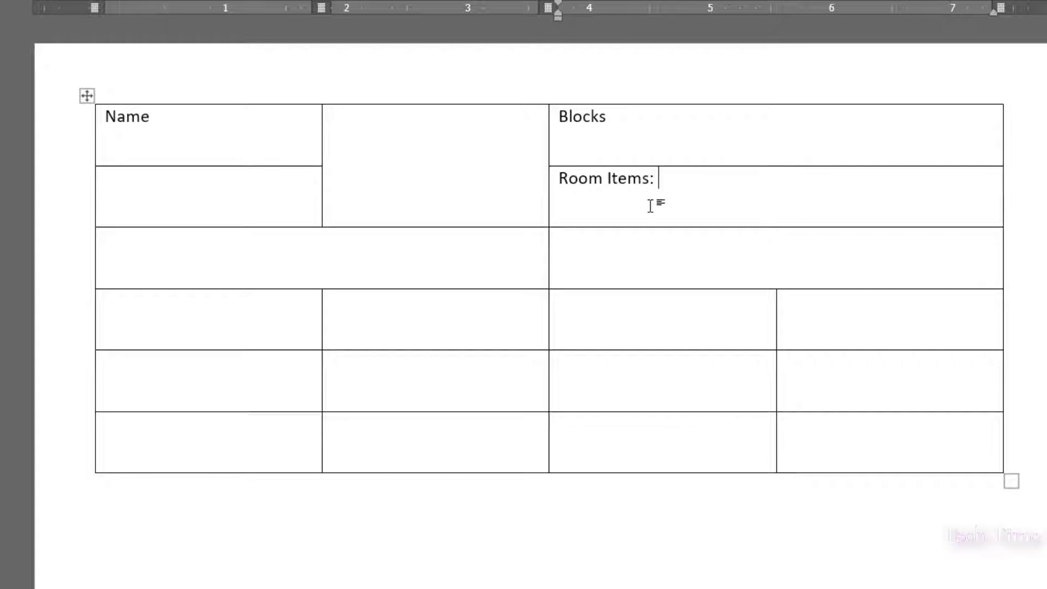
{"action": "type", "text": " Table   Cha"}
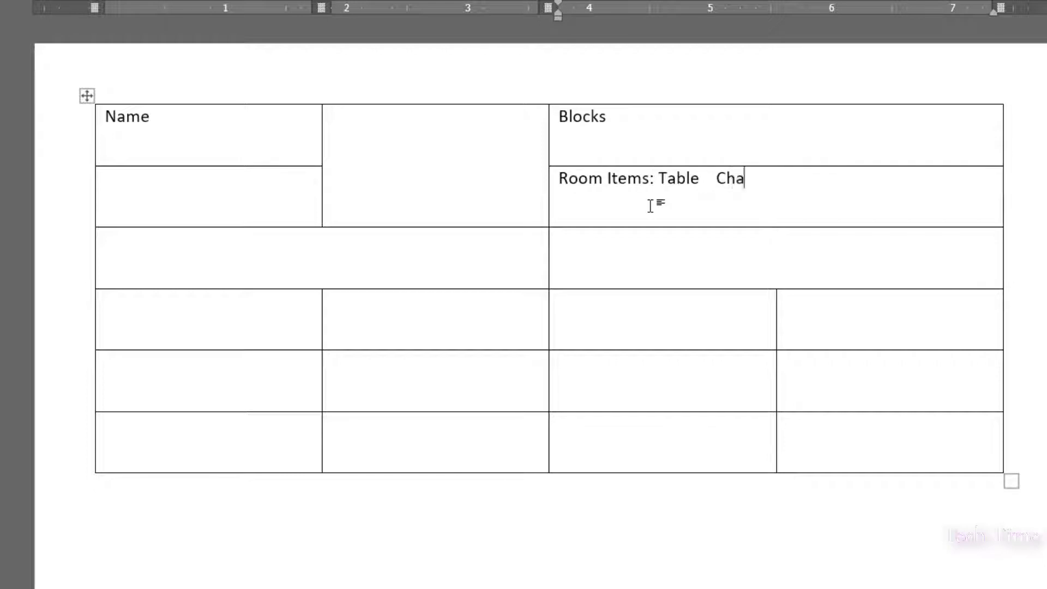
{"action": "type", "text": "ir    Mat     Almirah"}
Step: Label the tall merged cell "Picture" and the cell below Name "Father Name"
{"action": "left_click", "coordinate": [413, 146]}
{"action": "type", "text": "Pic"}
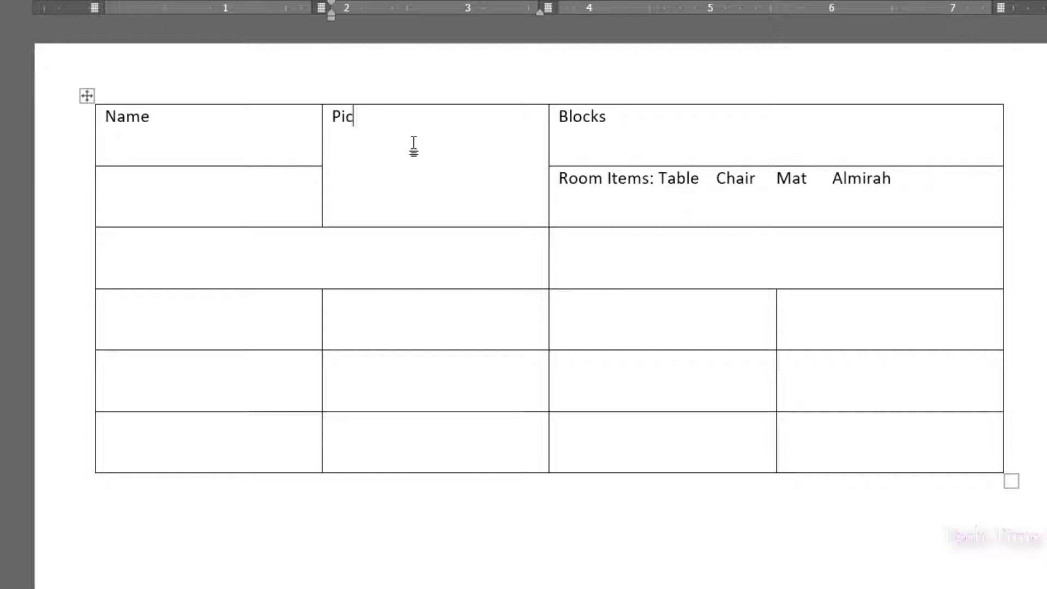
{"action": "type", "text": "ture"}
{"action": "left_click", "coordinate": [134, 192]}
{"action": "type", "text": "Father Name"}
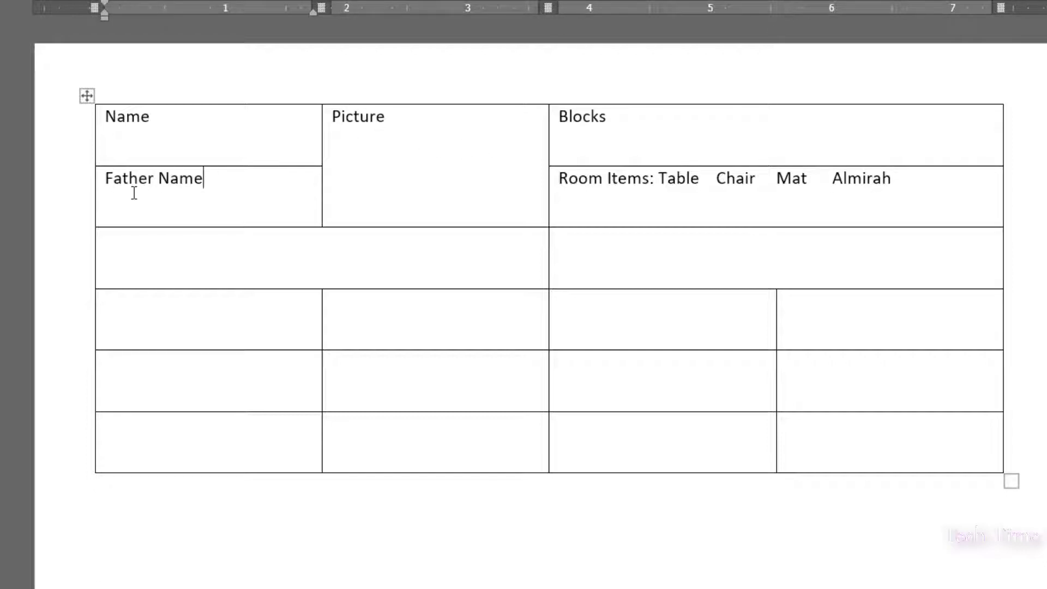
Step: Enter "Gender" with the options Male and Female in the third row, and begin the "Room" label in the neighbouring cell
{"action": "left_click", "coordinate": [124, 260]}
{"action": "type", "text": "Gender"}
{"action": "double_click", "coordinate": [284, 259]}
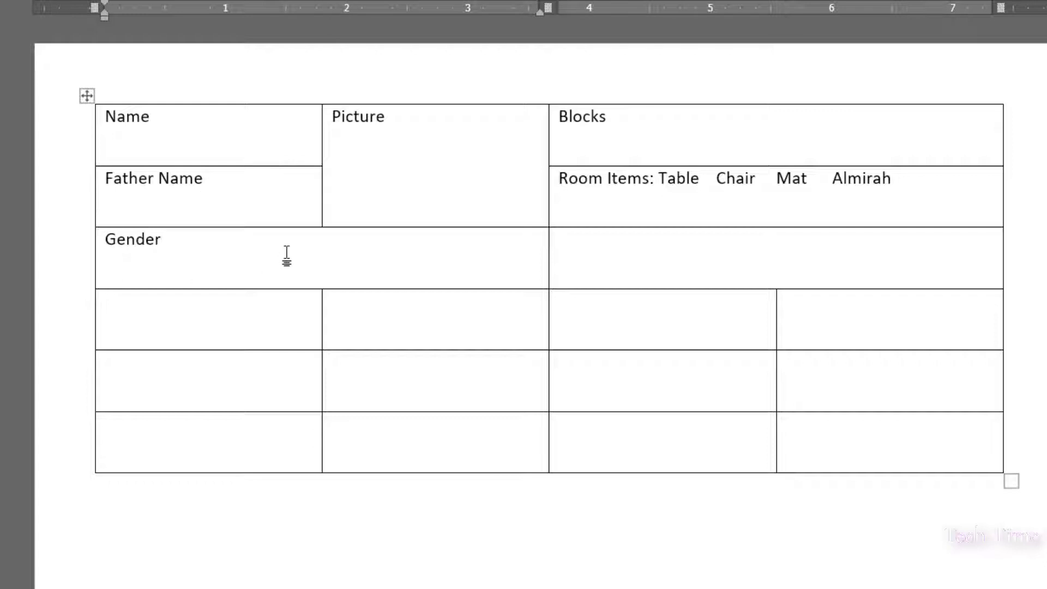
{"action": "type", "text": "MaleFemale"}
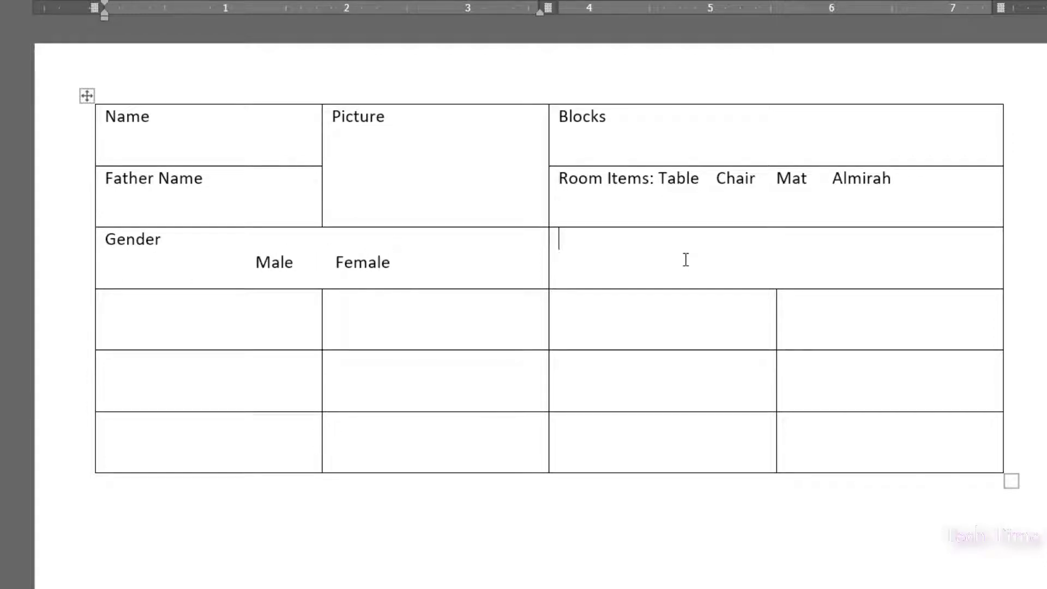
{"action": "type", "text": "Room s"}
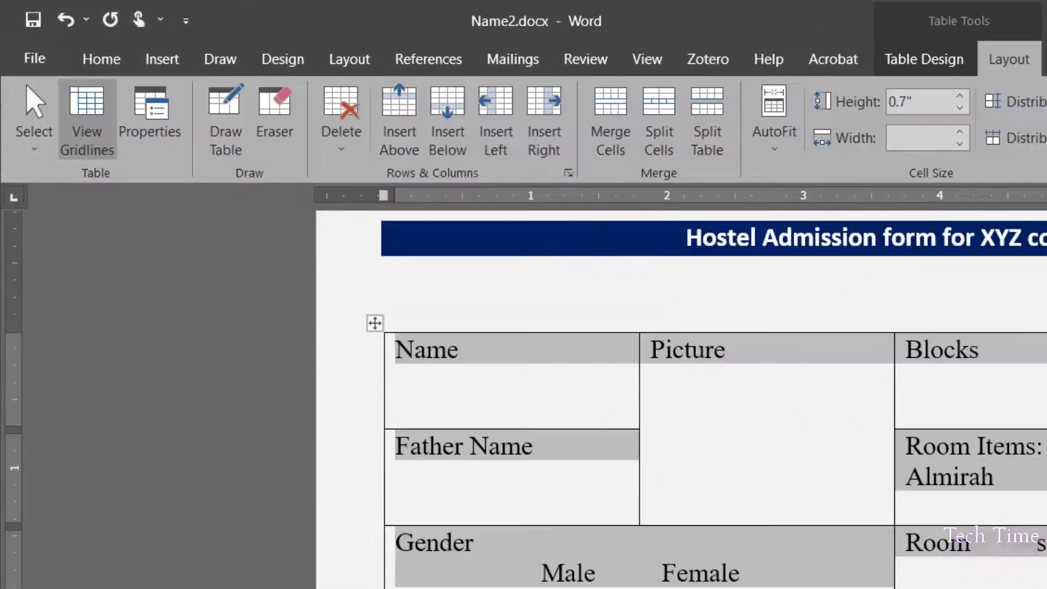
Step: Save the admission form as the Adobe PDF Name2.pdf on the Desktop, replacing the existing file, and dismiss the Acrobat error
{"action": "scroll", "coordinate": [681, 409], "scroll_direction": "down", "scroll_amount": 2}
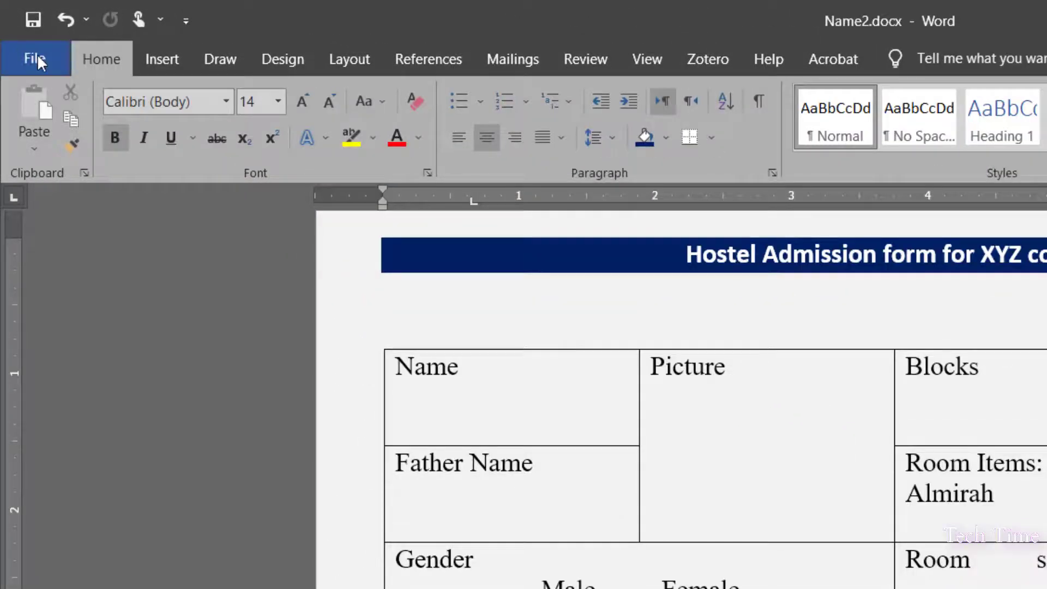
{"action": "left_click", "coordinate": [39, 59]}
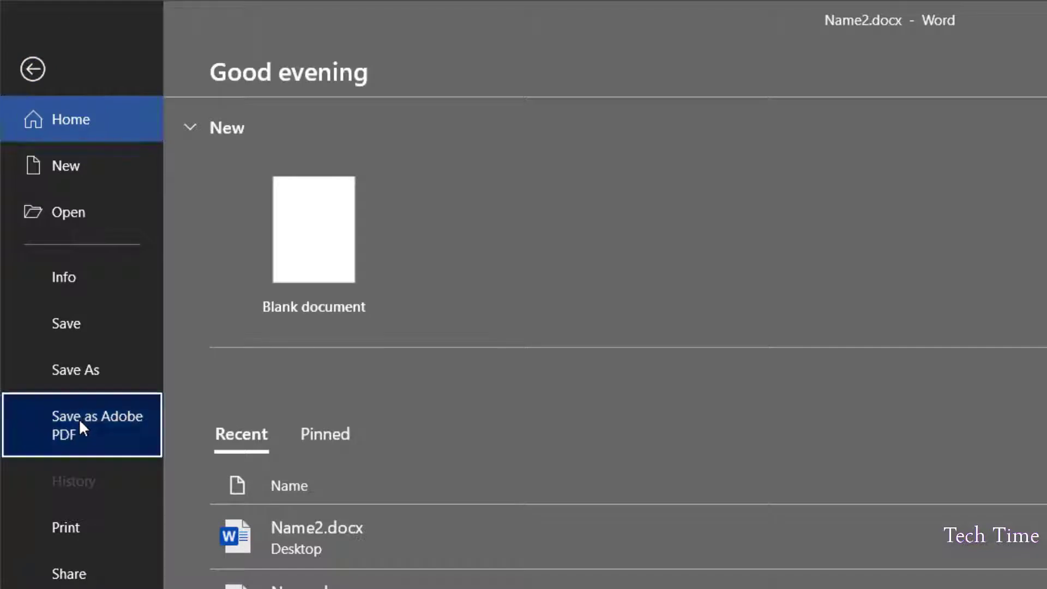
{"action": "left_click", "coordinate": [80, 426]}
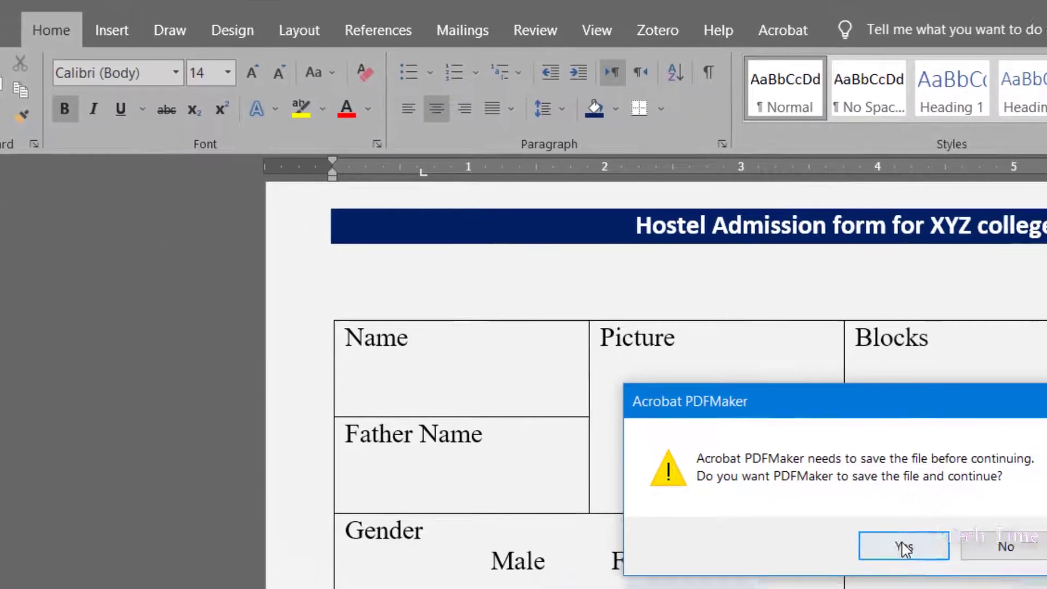
{"action": "left_click", "coordinate": [903, 546]}
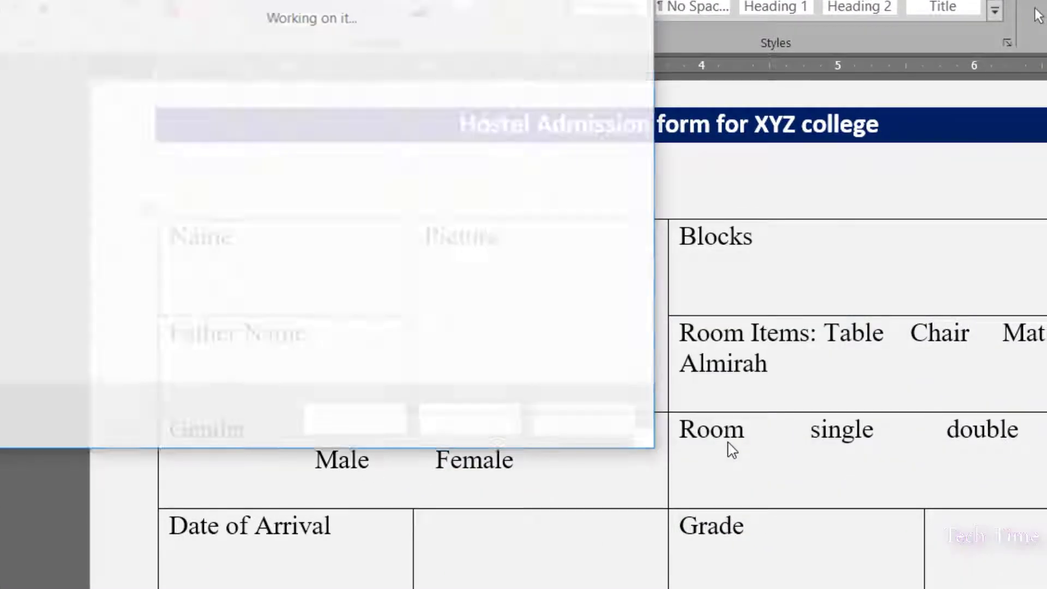
{"action": "left_click", "coordinate": [469, 421]}
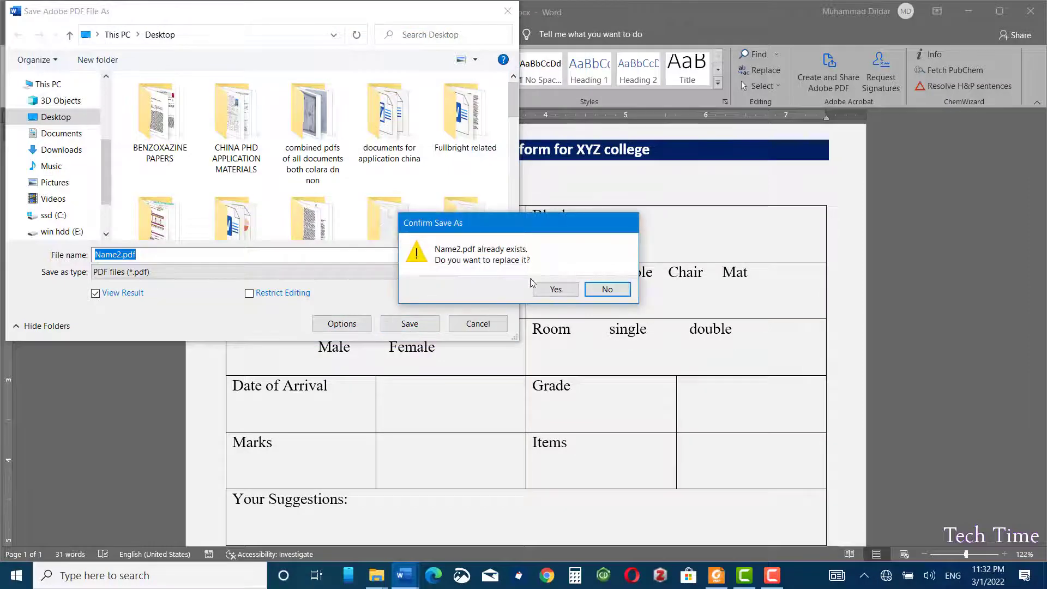
{"action": "left_click", "coordinate": [555, 289]}
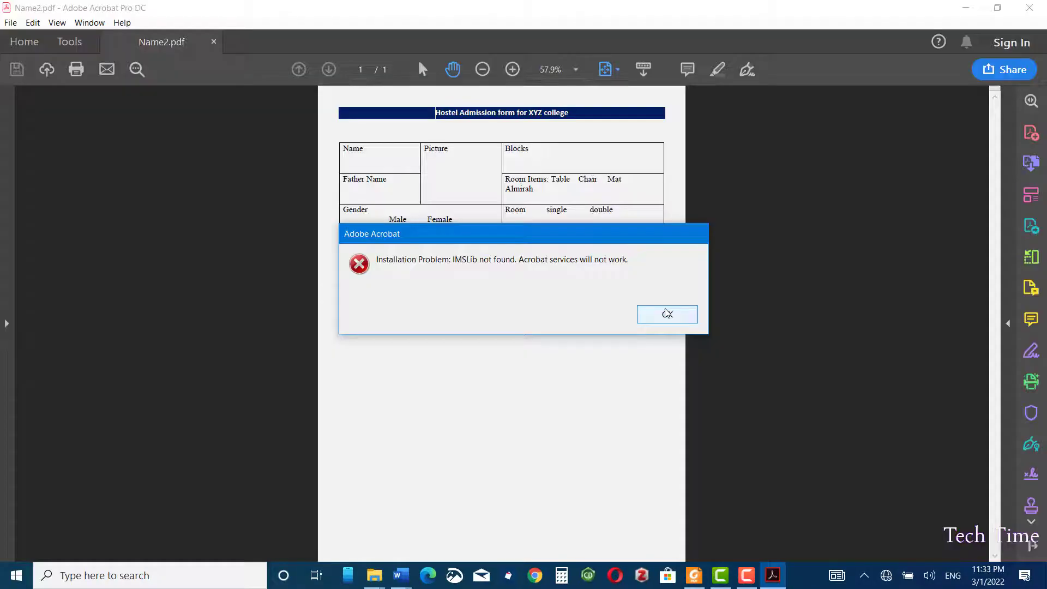
{"action": "left_click", "coordinate": [666, 313]}
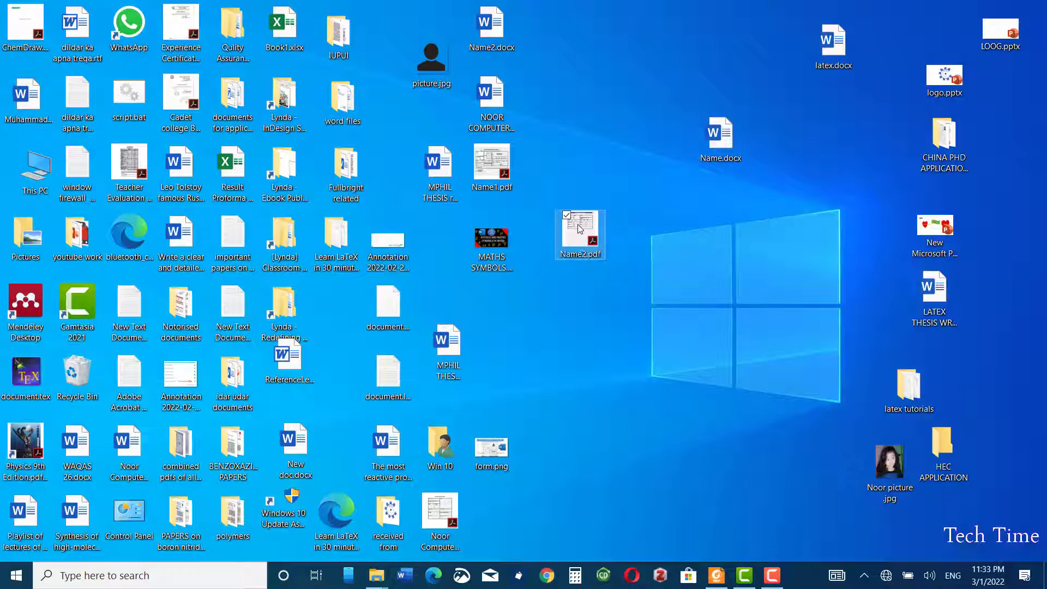
Step: Open Name2.pdf from the desktop with Adobe Acrobat DC
{"action": "right_click", "coordinate": [579, 228]}
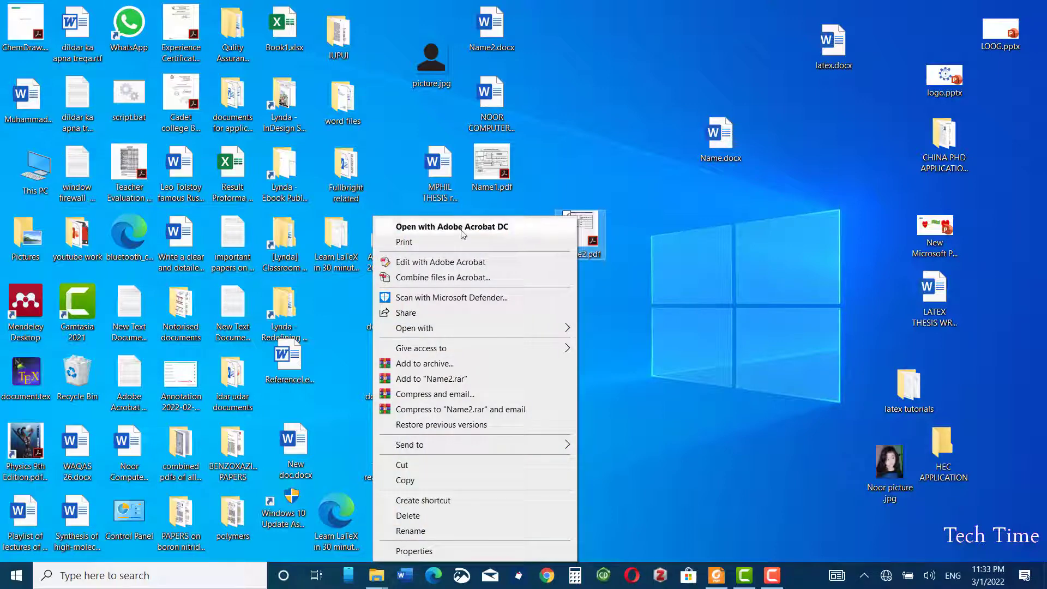
{"action": "mouse_move", "coordinate": [556, 330]}
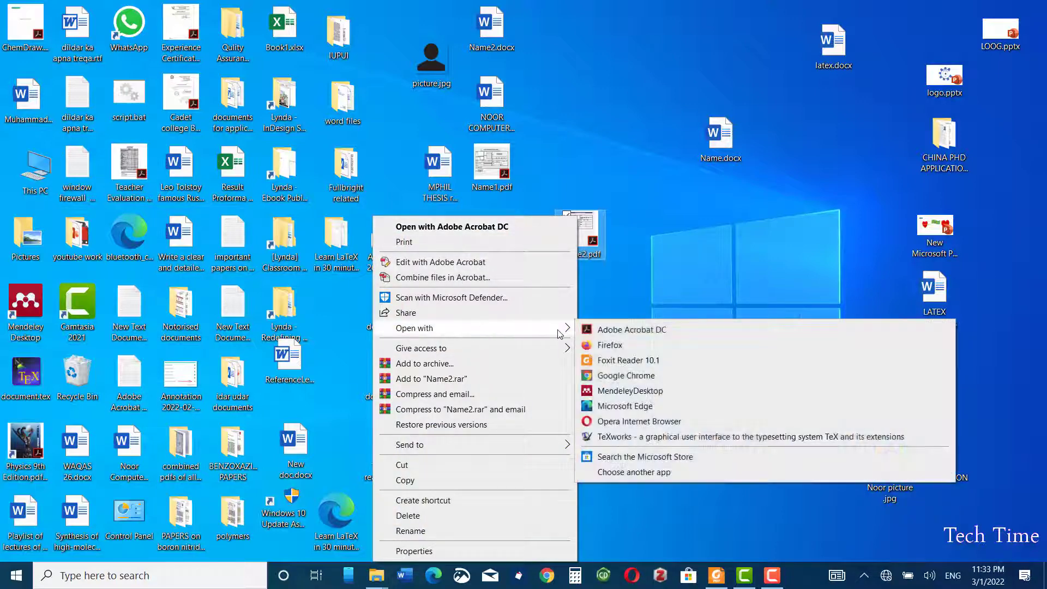
{"action": "left_click", "coordinate": [632, 330]}
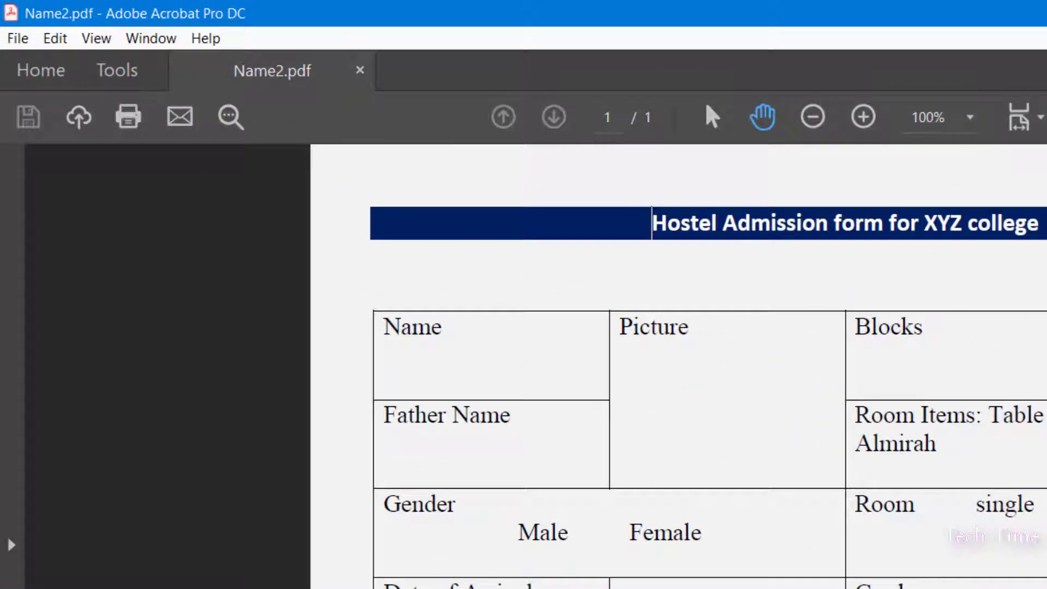
Step: Start the Prepare Form tool on Name2.pdf without requiring signatures
{"action": "left_click", "coordinate": [130, 78]}
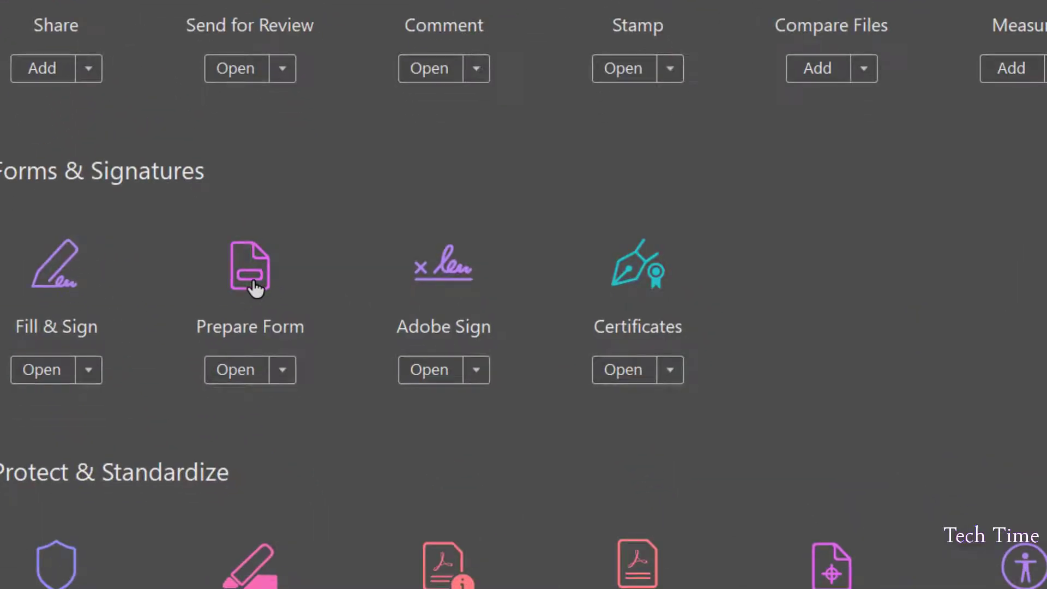
{"action": "left_click", "coordinate": [252, 288]}
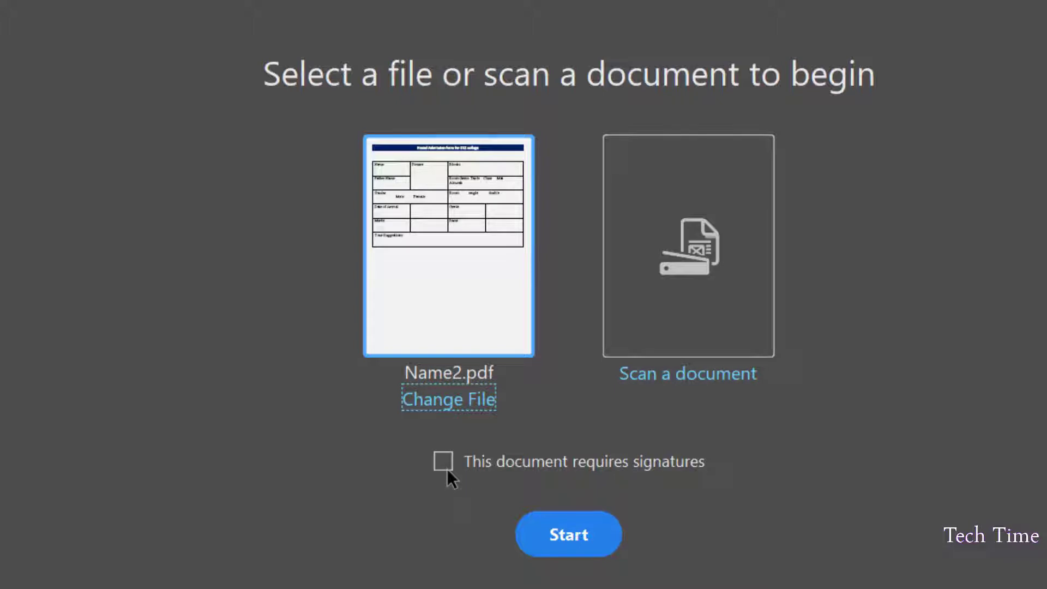
{"action": "left_click", "coordinate": [568, 541]}
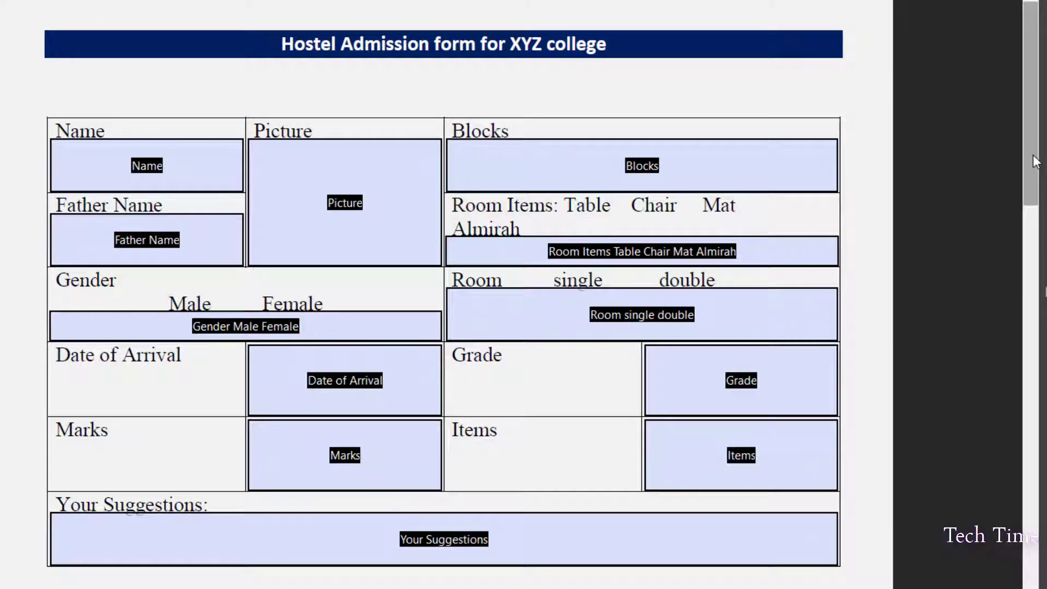
Step: Delete the automatically detected form field beneath the Name label
{"action": "left_click_drag", "start_coordinate": [1036, 162], "coordinate": [1035, 170]}
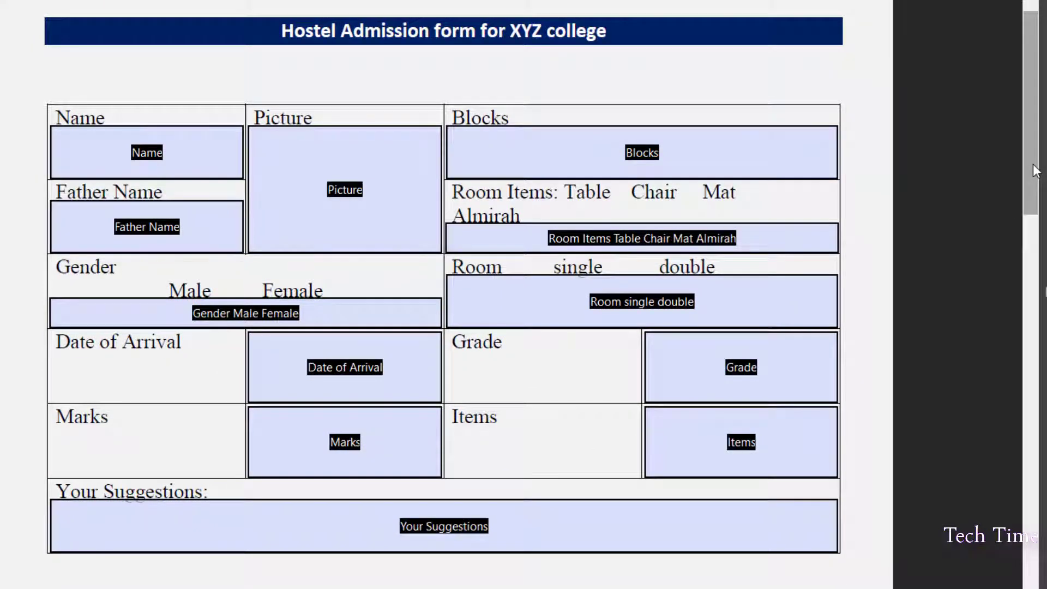
{"action": "left_click", "coordinate": [630, 162]}
{"action": "left_click", "coordinate": [274, 134]}
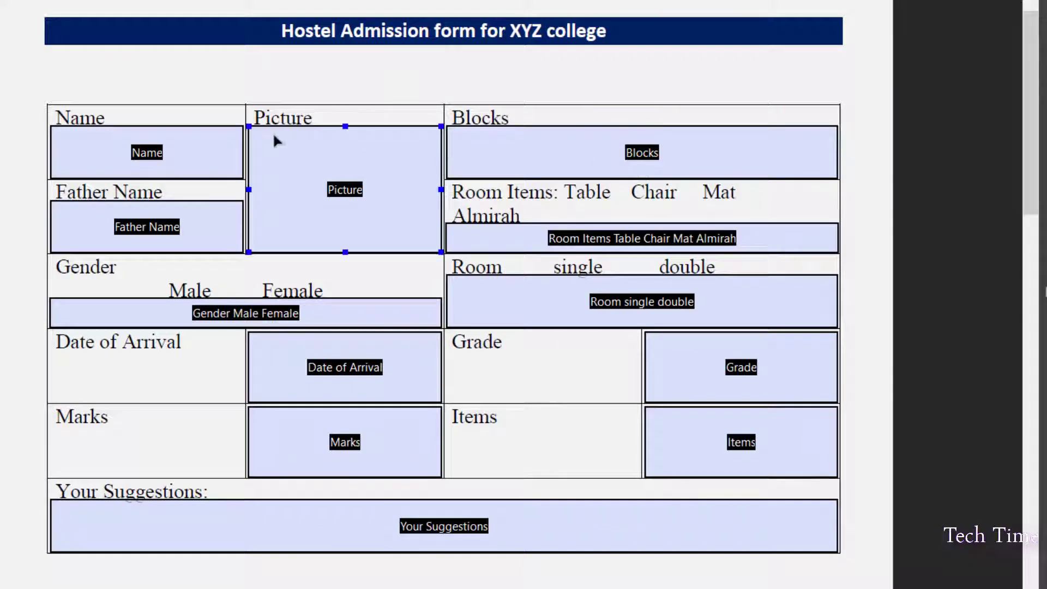
{"action": "left_click", "coordinate": [203, 157]}
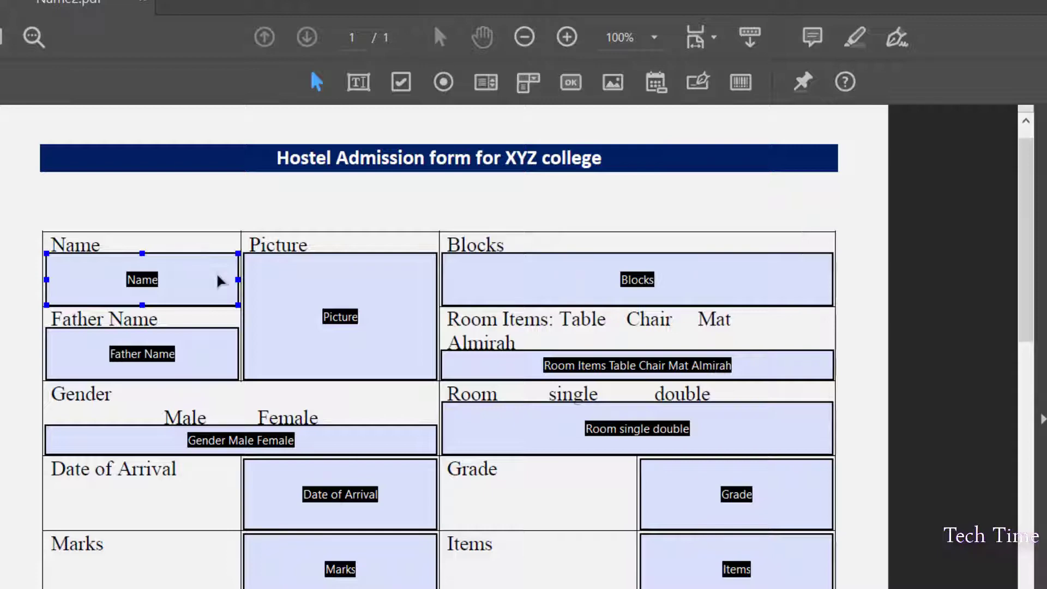
{"action": "left_click", "coordinate": [196, 279]}
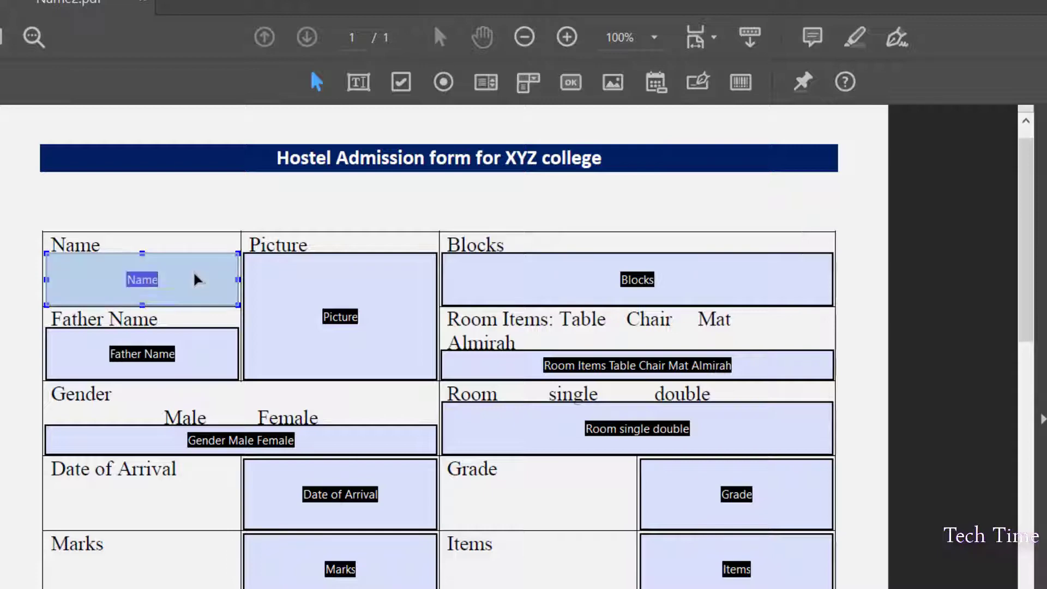
{"action": "key", "text": "Delete"}
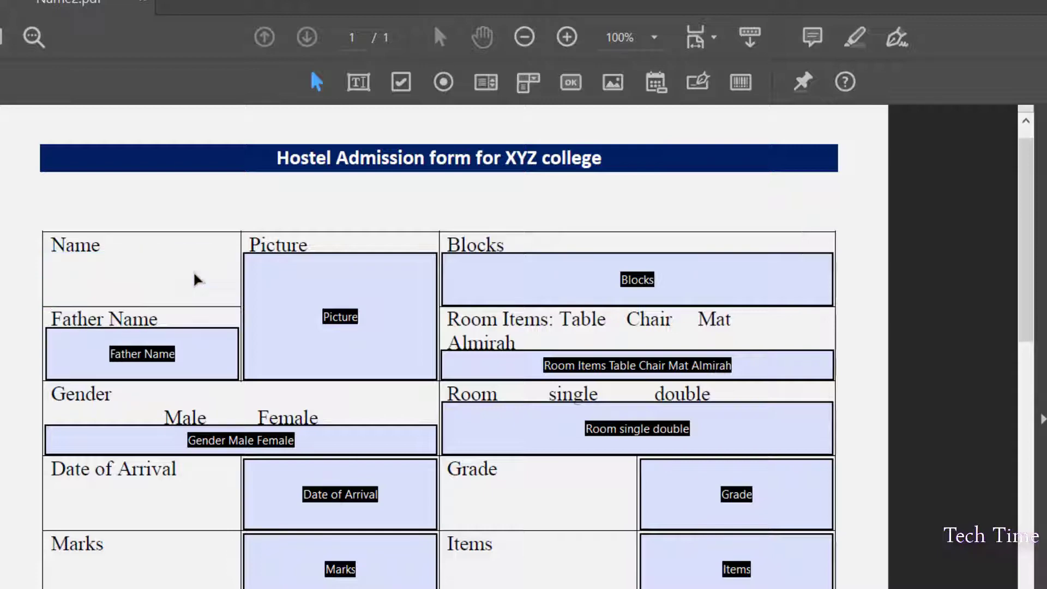
Step: Add a new text field across the Name cell and extend its upper edge to just below the label
{"action": "left_click", "coordinate": [359, 83]}
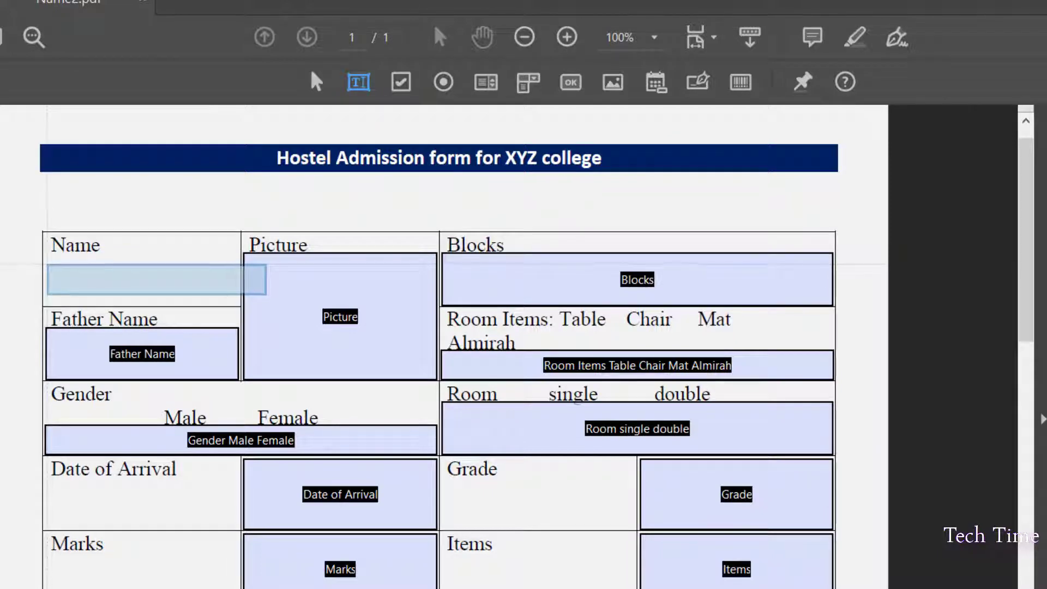
{"action": "left_click", "coordinate": [263, 281]}
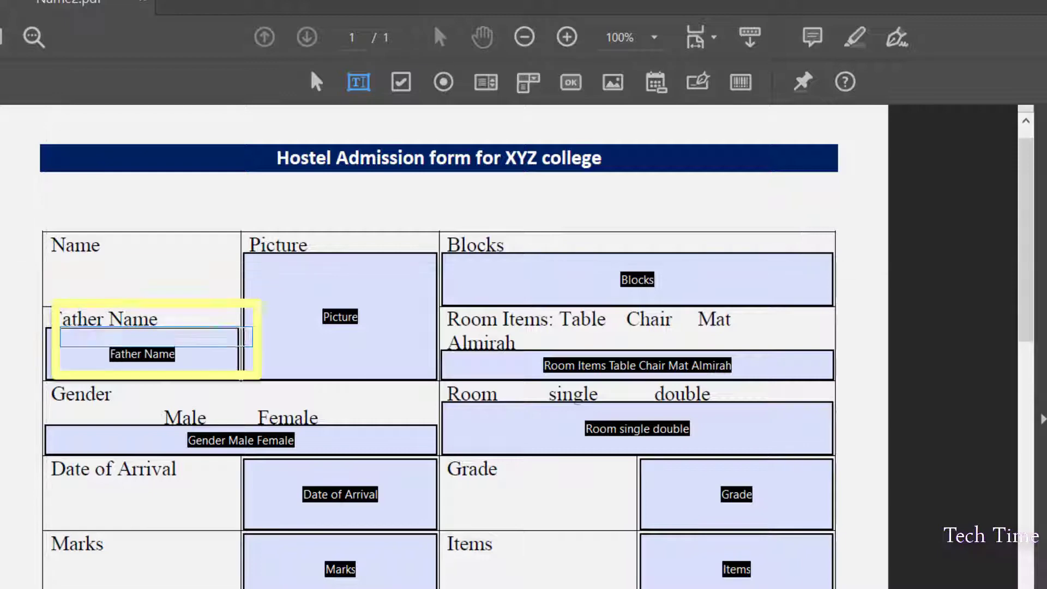
{"action": "left_click_drag", "start_coordinate": [263, 281], "coordinate": [238, 281]}
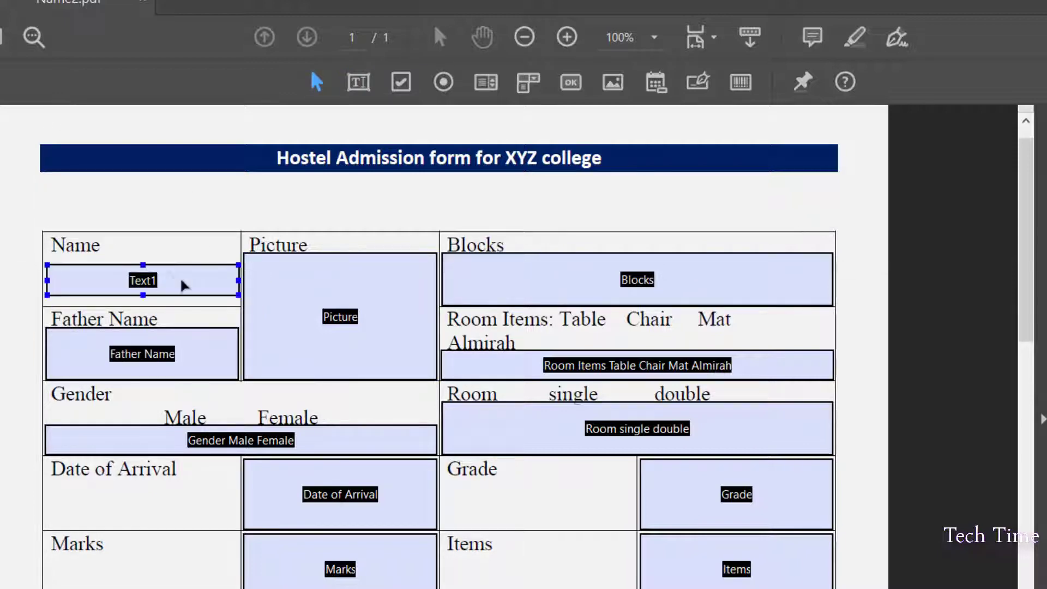
{"action": "left_click_drag", "start_coordinate": [145, 266], "coordinate": [145, 254]}
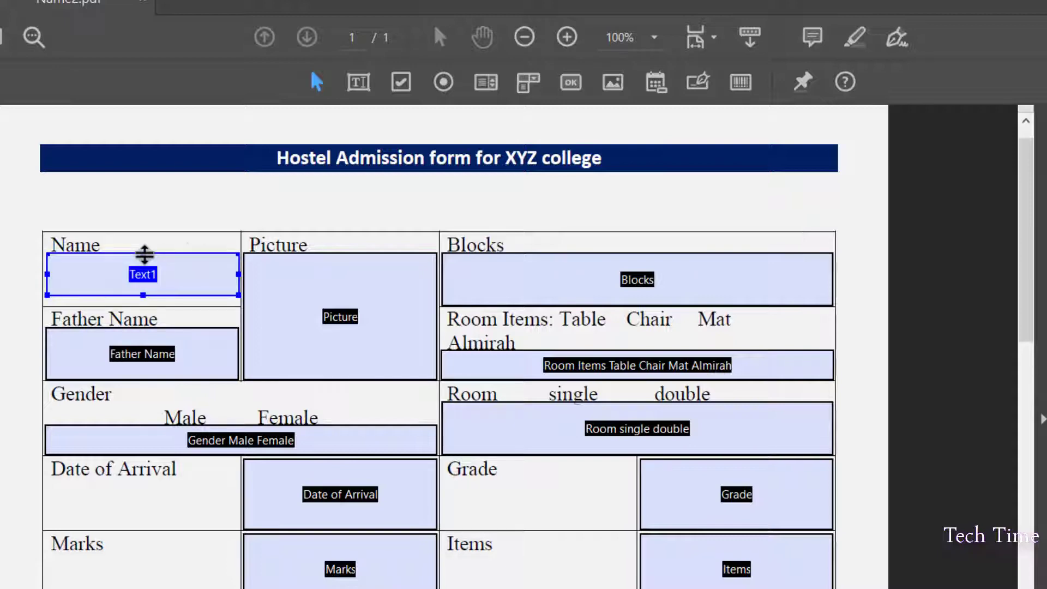
Step: Replace the detected Picture field with an image field about 1 in wide and 1.11 in high in the Picture cell
{"action": "left_click", "coordinate": [382, 300]}
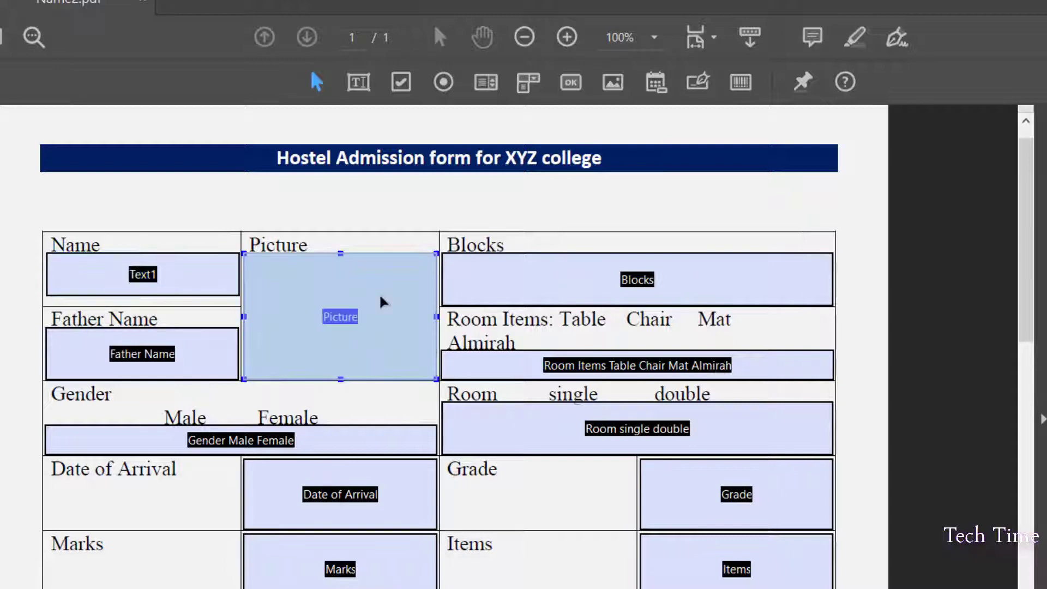
{"action": "key", "text": "Delete"}
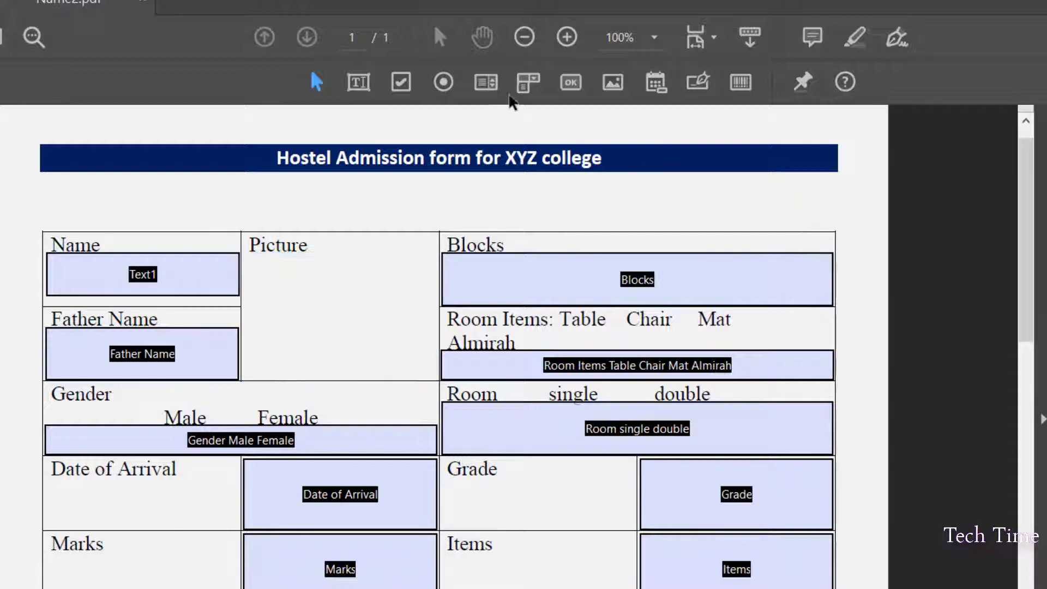
{"action": "left_click", "coordinate": [613, 84]}
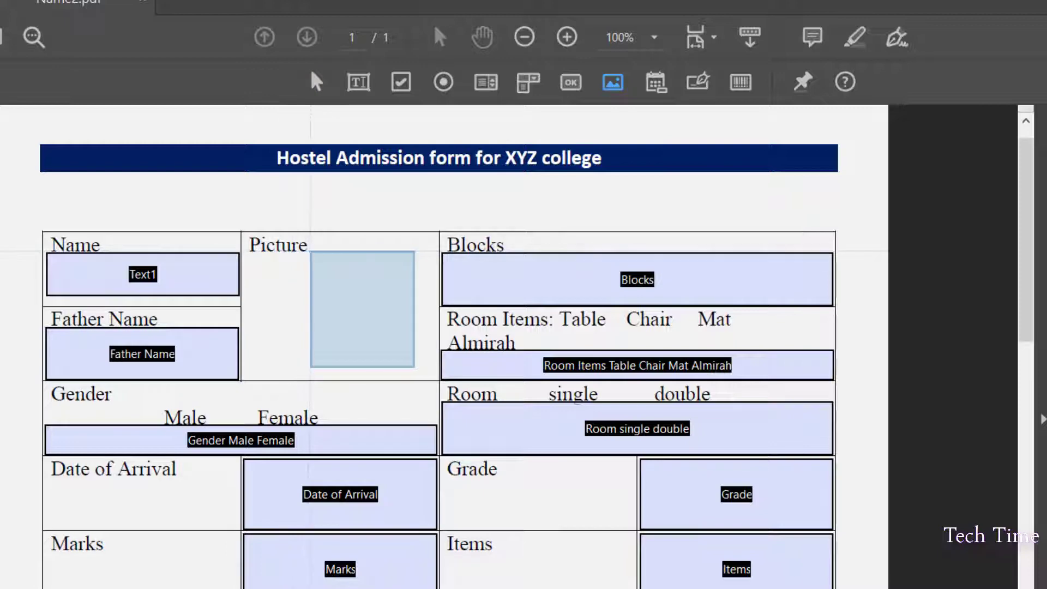
{"action": "left_click", "coordinate": [411, 366]}
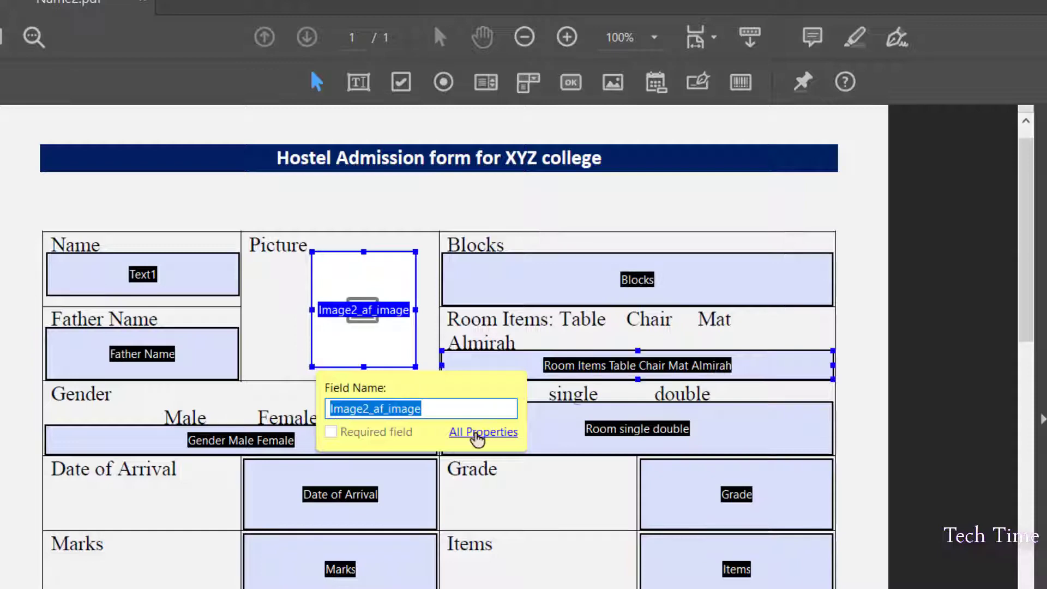
Step: Give the image field a beveled, medium-thick black border and a light gray fill
{"action": "left_click", "coordinate": [477, 433]}
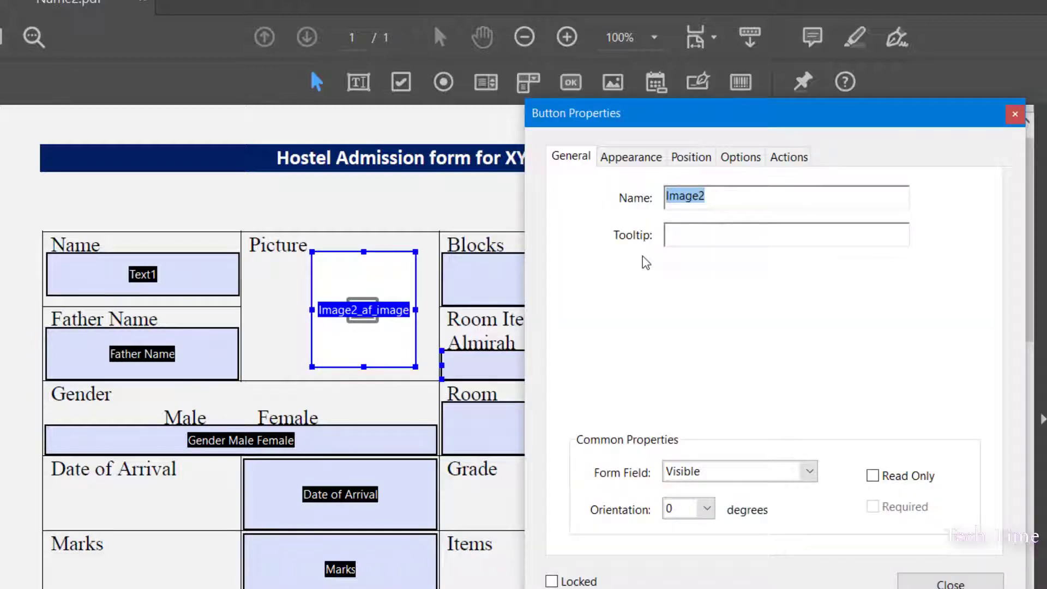
{"action": "left_click", "coordinate": [627, 158]}
{"action": "left_click", "coordinate": [850, 262]}
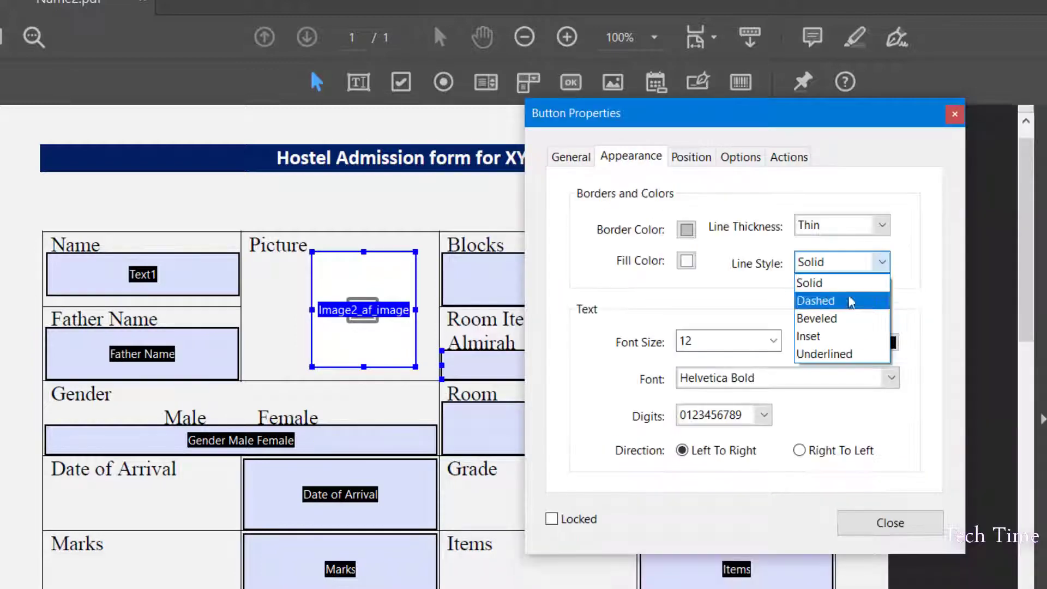
{"action": "left_click", "coordinate": [840, 319]}
{"action": "left_click", "coordinate": [881, 224]}
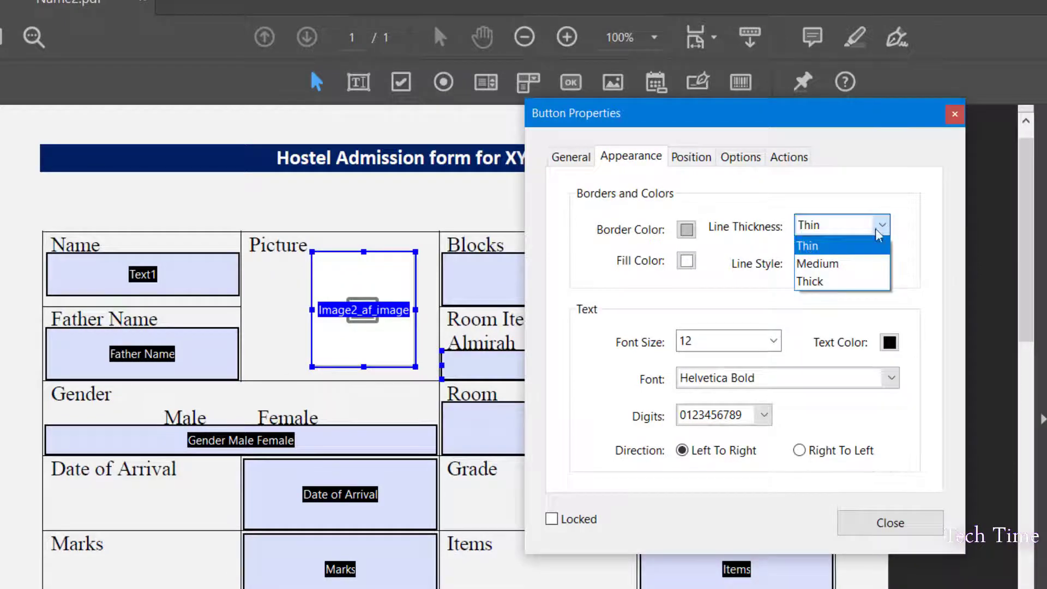
{"action": "left_click", "coordinate": [848, 266]}
{"action": "left_click", "coordinate": [686, 260]}
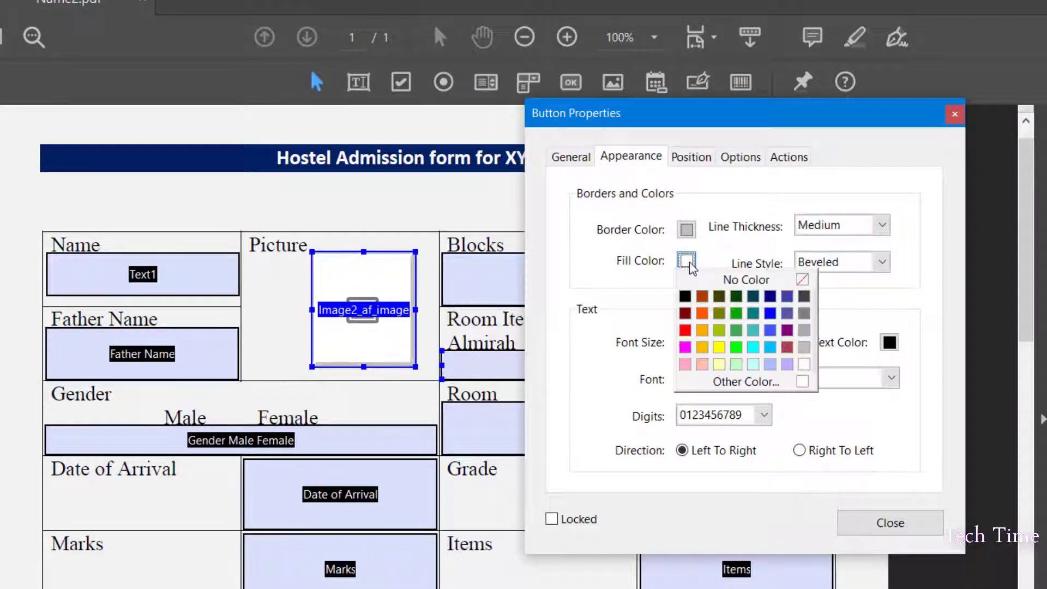
{"action": "left_click", "coordinate": [803, 348]}
{"action": "left_click", "coordinate": [686, 229]}
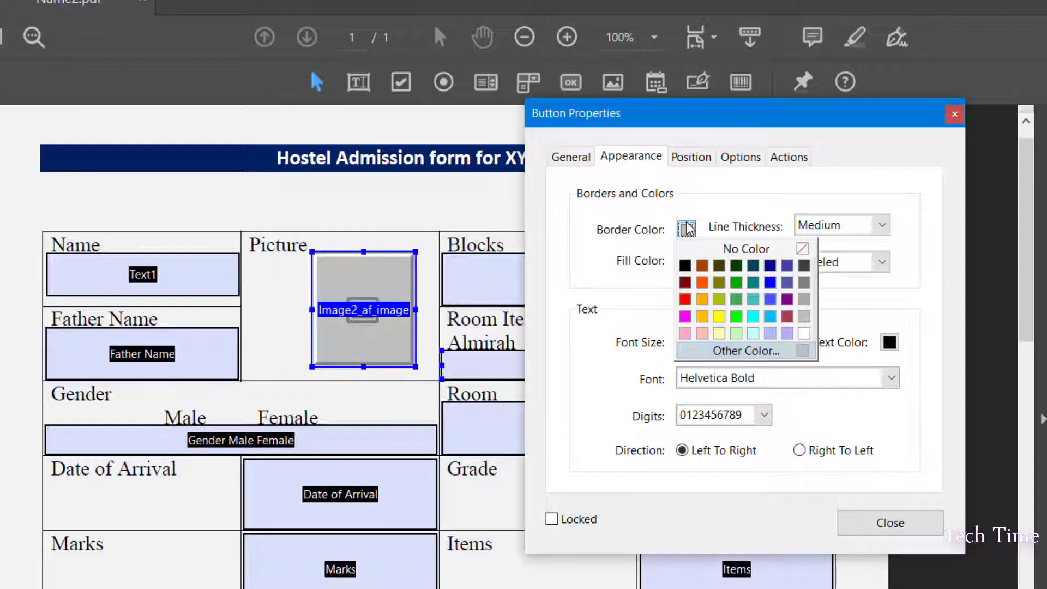
{"action": "left_click", "coordinate": [684, 265]}
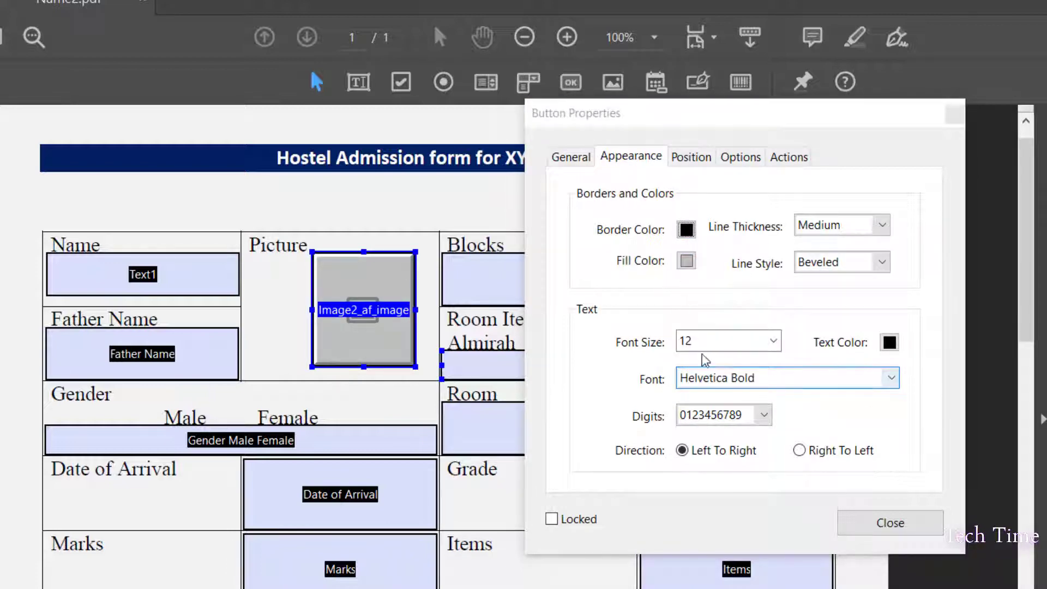
Step: Review the image field's position, layout options and assigned actions in its properties
{"action": "left_click", "coordinate": [689, 157]}
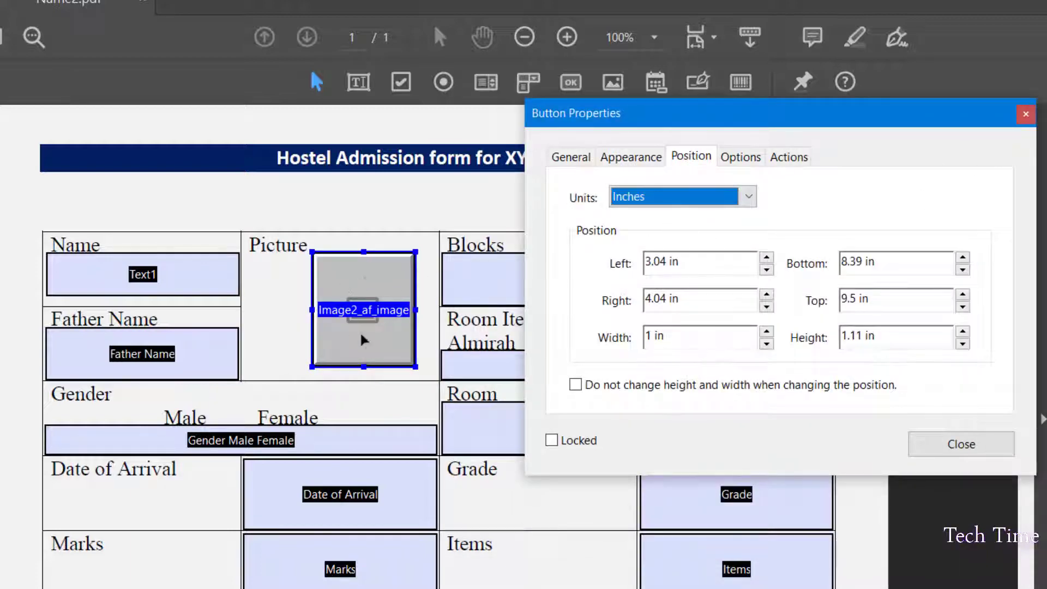
{"action": "left_click", "coordinate": [740, 157]}
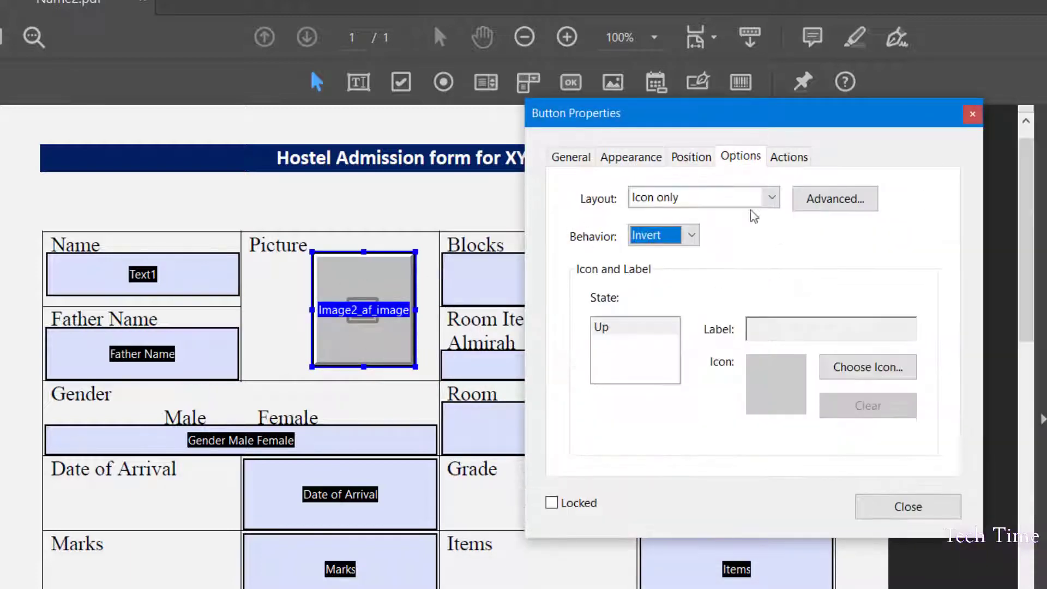
{"action": "left_click", "coordinate": [789, 157]}
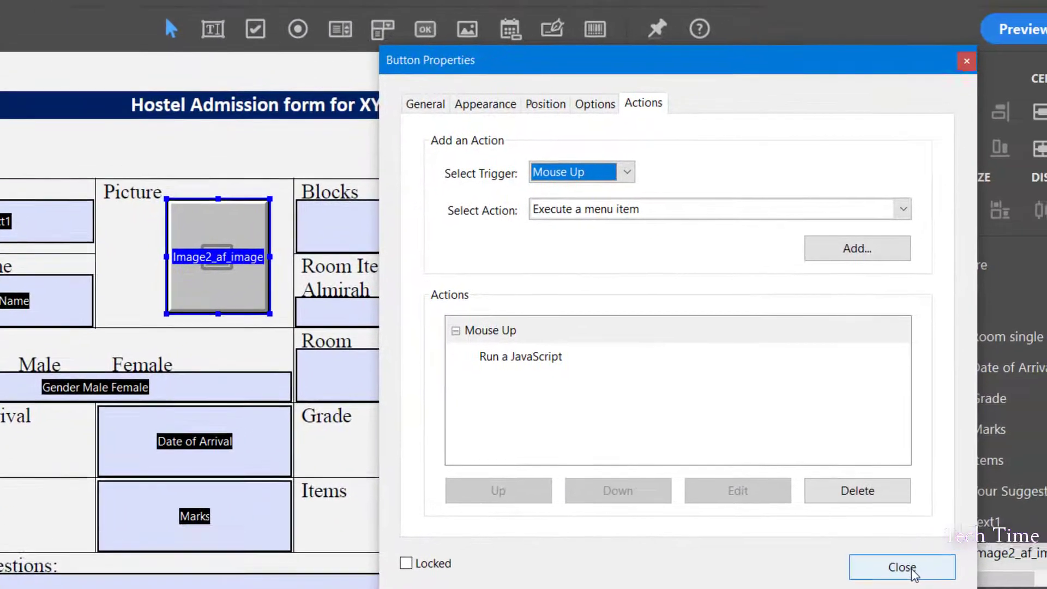
Step: Close the image field's properties, test its image selection in preview without choosing a file, and return to editing
{"action": "left_click", "coordinate": [912, 570]}
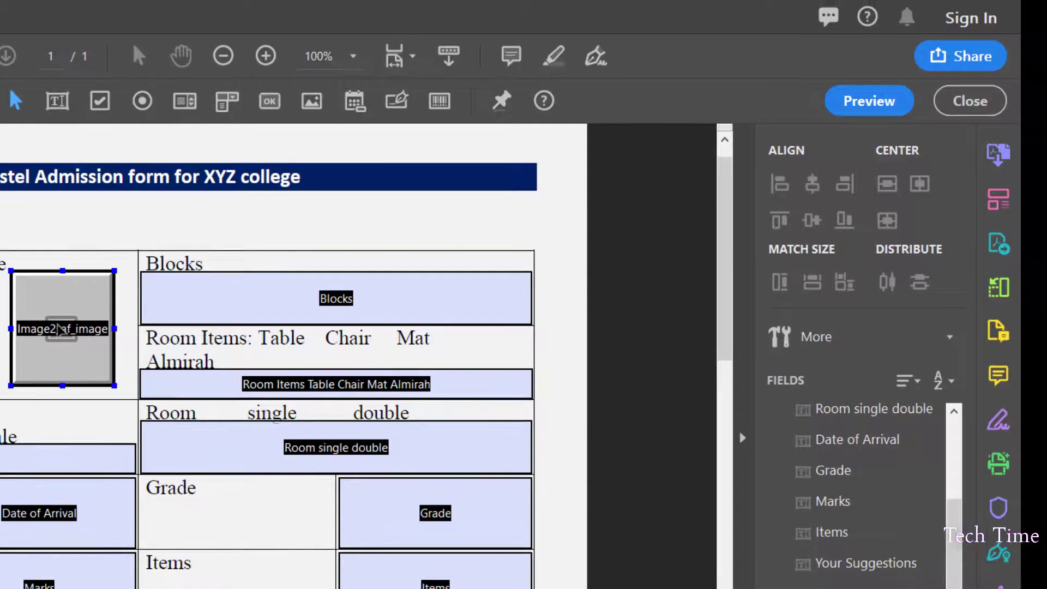
{"action": "left_click", "coordinate": [866, 101]}
{"action": "left_click", "coordinate": [188, 331]}
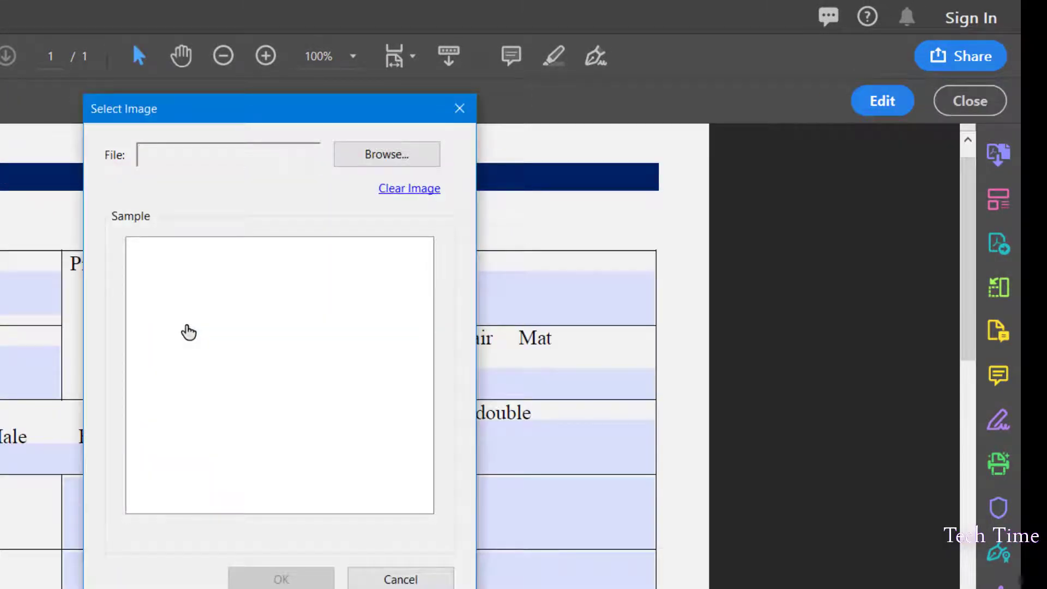
{"action": "left_click", "coordinate": [459, 110]}
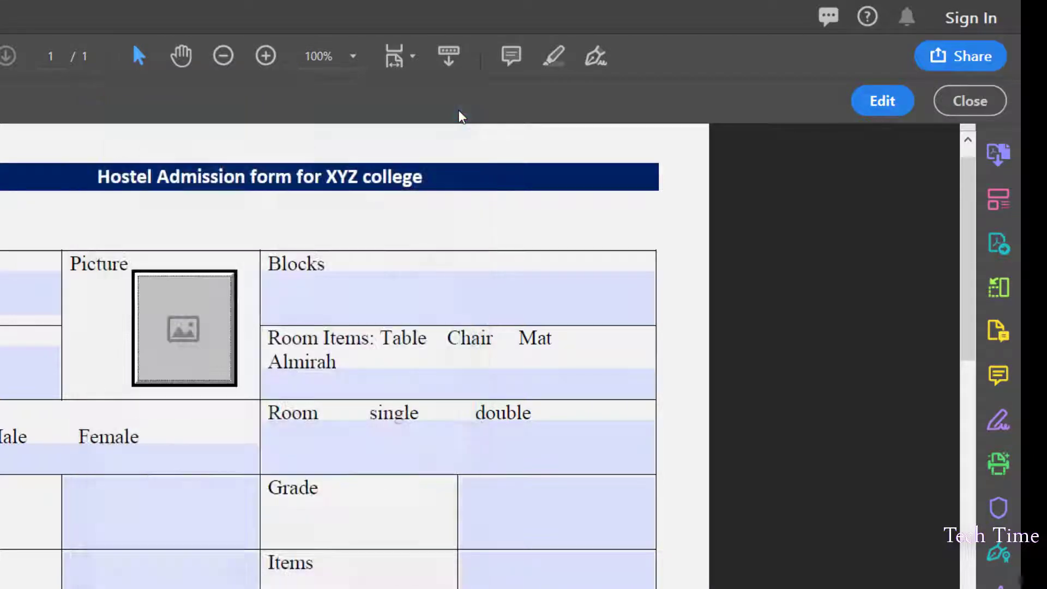
{"action": "left_click", "coordinate": [893, 104]}
Step: Replace the detected Blocks text field with a list box that fits the Blocks cell's height beside the label
{"action": "left_click", "coordinate": [264, 306]}
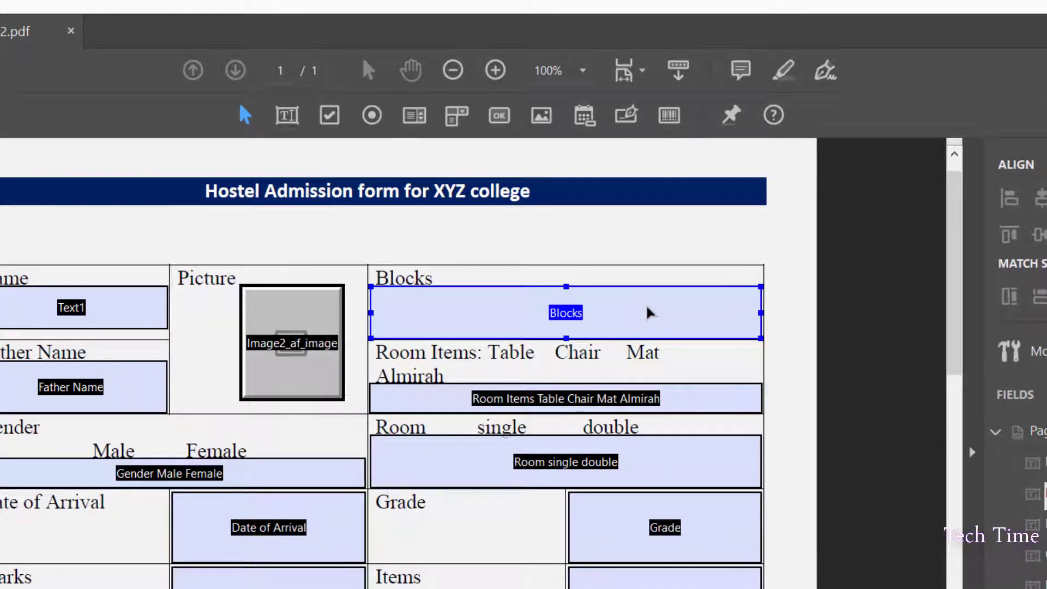
{"action": "key", "text": "Delete"}
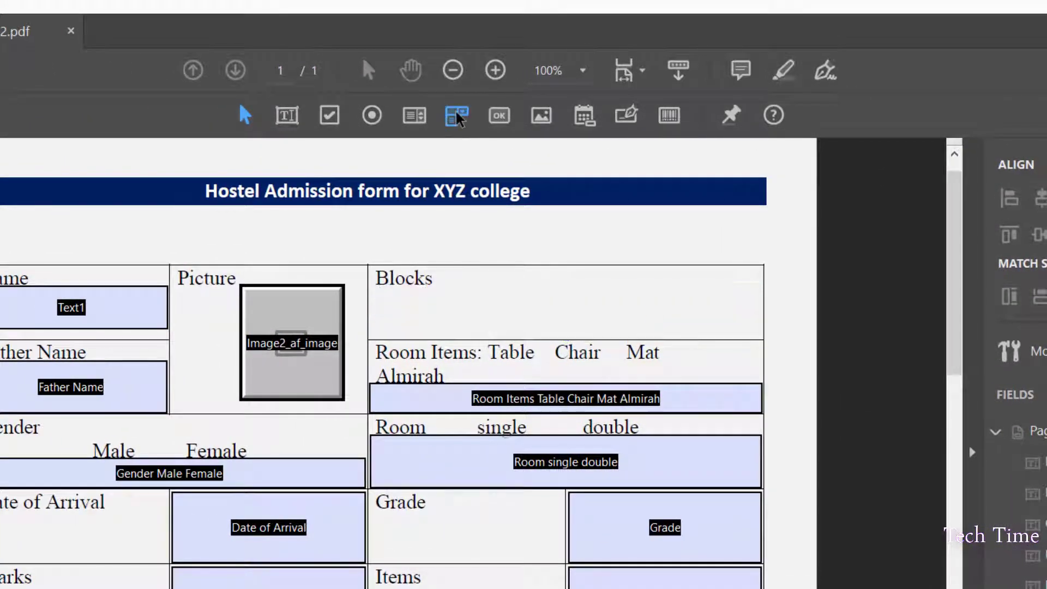
{"action": "left_click", "coordinate": [414, 115]}
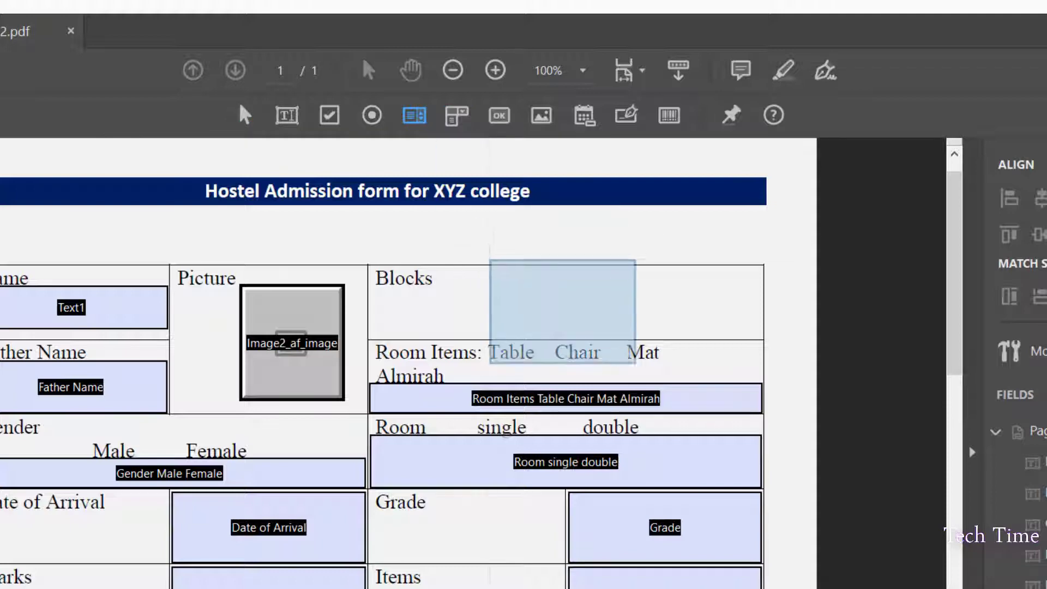
{"action": "left_click", "coordinate": [524, 267]}
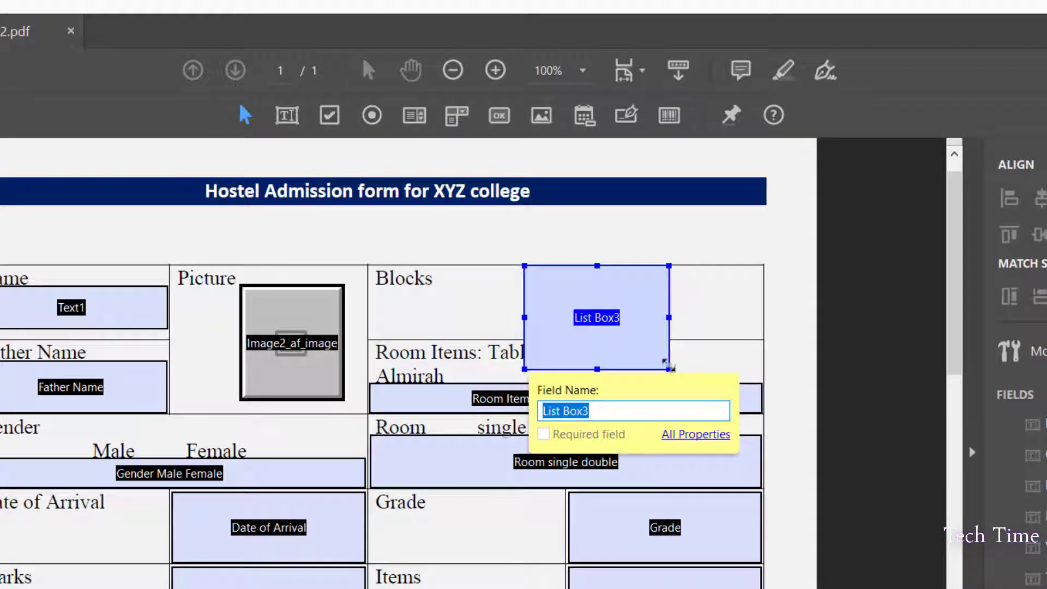
{"action": "left_click_drag", "start_coordinate": [669, 368], "coordinate": [662, 338]}
Step: Give the Blocks list box a thicker black border with a beveled line style
{"action": "right_click", "coordinate": [636, 317]}
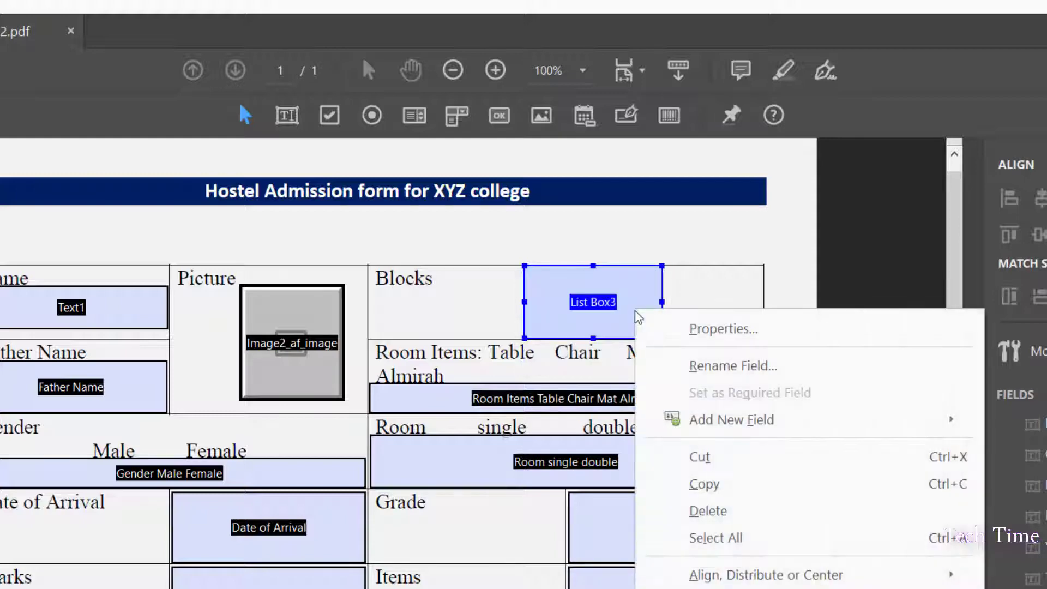
{"action": "left_click", "coordinate": [721, 329]}
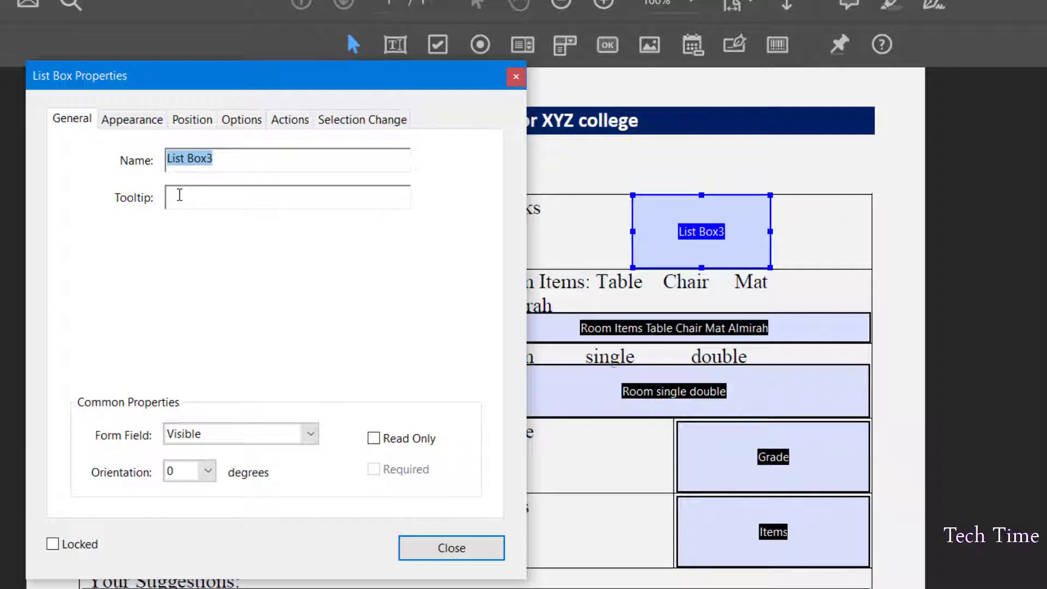
{"action": "left_click", "coordinate": [126, 121]}
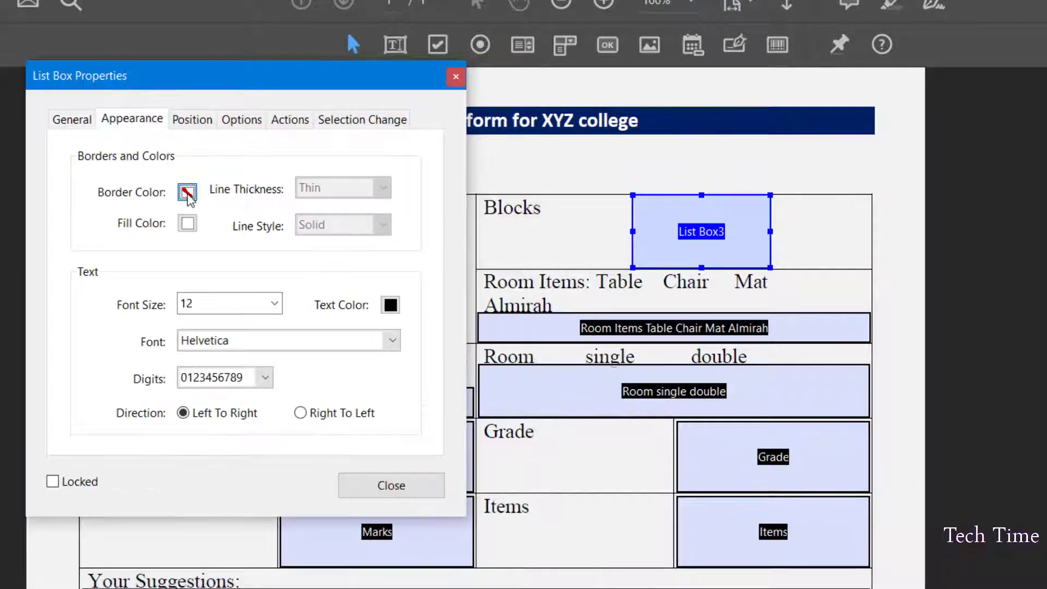
{"action": "left_click", "coordinate": [187, 191]}
{"action": "left_click", "coordinate": [186, 228]}
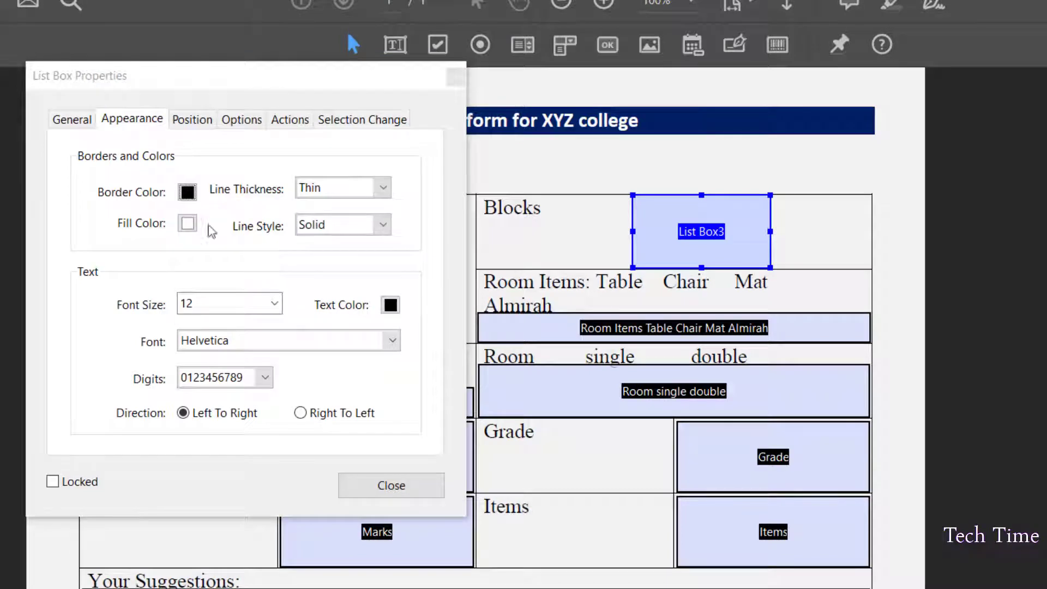
{"action": "left_click", "coordinate": [383, 187]}
{"action": "left_click", "coordinate": [343, 232]}
{"action": "left_click", "coordinate": [343, 227]}
{"action": "left_click", "coordinate": [331, 281]}
Step: Add the items A, B, C, D, E and F to the Blocks list box
{"action": "left_click", "coordinate": [241, 119]}
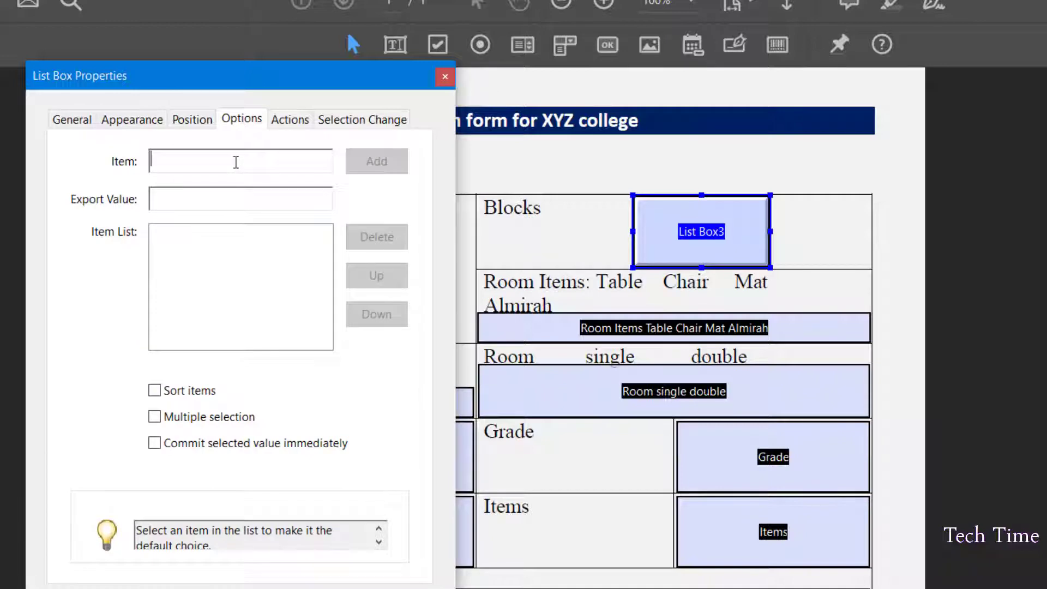
{"action": "type", "text": "A"}
{"action": "left_click", "coordinate": [377, 164]}
{"action": "double_click", "coordinate": [203, 162]}
{"action": "type", "text": "B"}
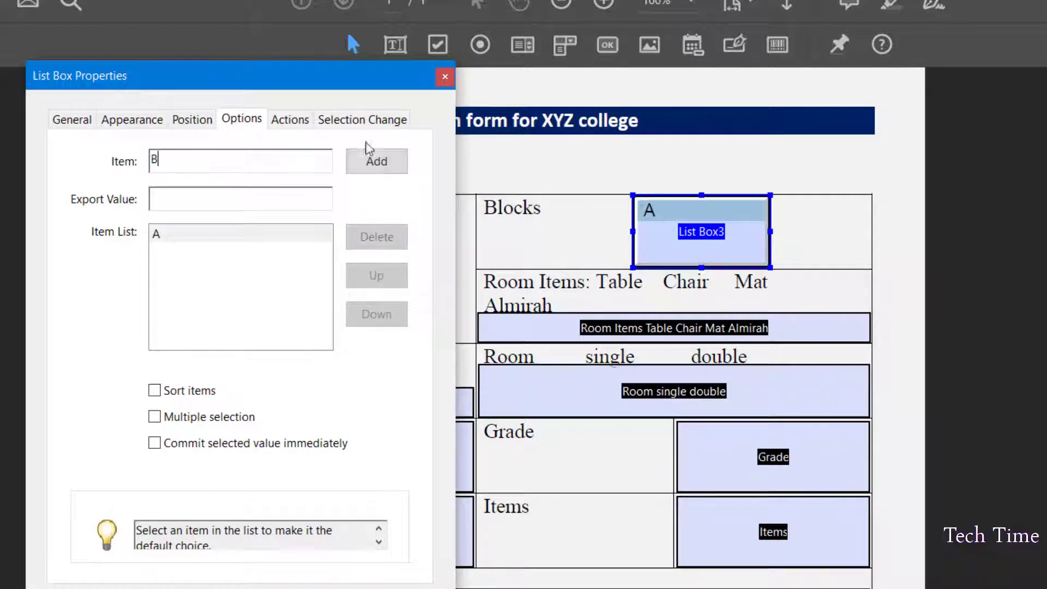
{"action": "left_click", "coordinate": [379, 162]}
{"action": "type", "text": "C"}
{"action": "left_click", "coordinate": [383, 162]}
{"action": "type", "text": "D"}
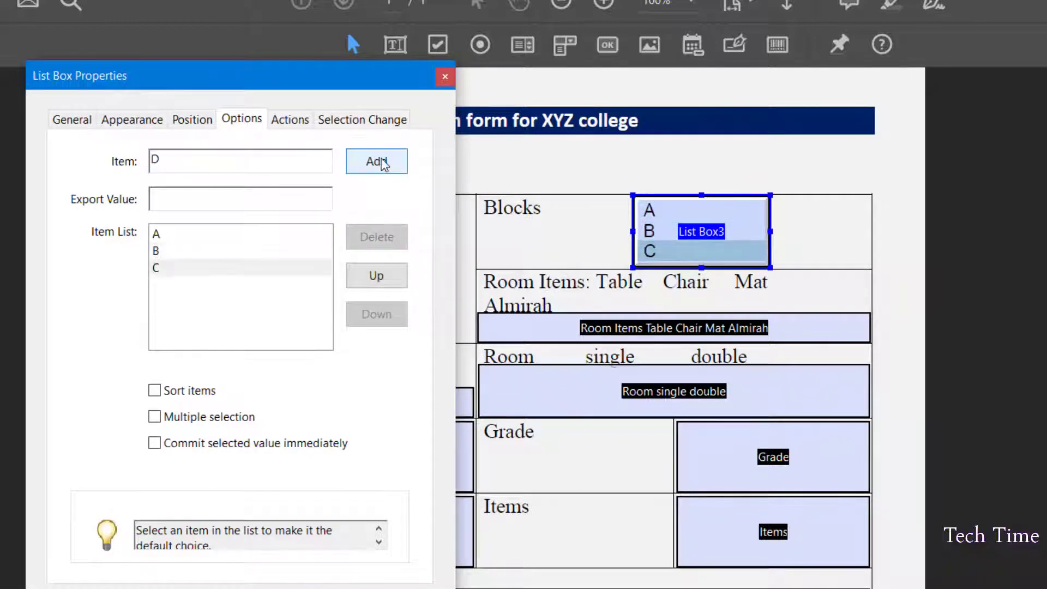
{"action": "left_click", "coordinate": [383, 162]}
Step: Review the list box's actions, selection change, appearance, position and item list settings, and close its properties
{"action": "left_click", "coordinate": [293, 123]}
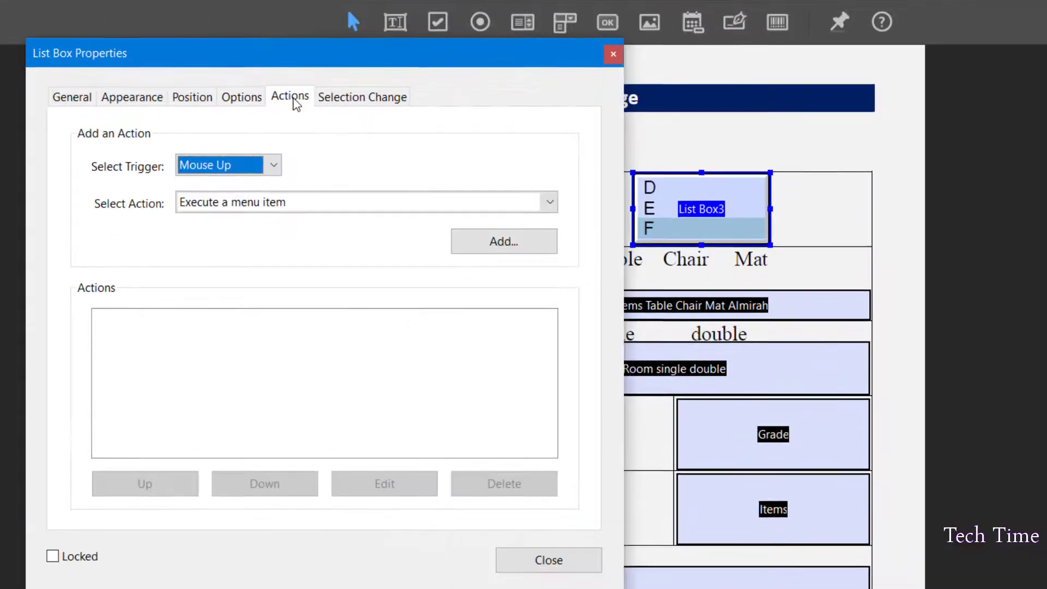
{"action": "left_click", "coordinate": [343, 99]}
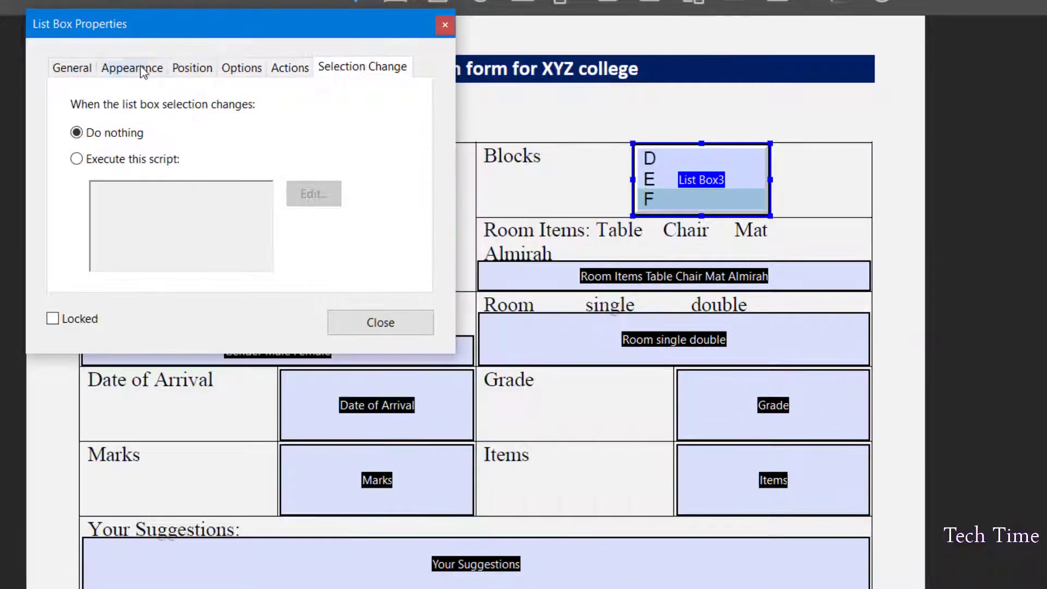
{"action": "left_click", "coordinate": [140, 69]}
{"action": "left_click", "coordinate": [192, 68]}
{"action": "left_click", "coordinate": [240, 67]}
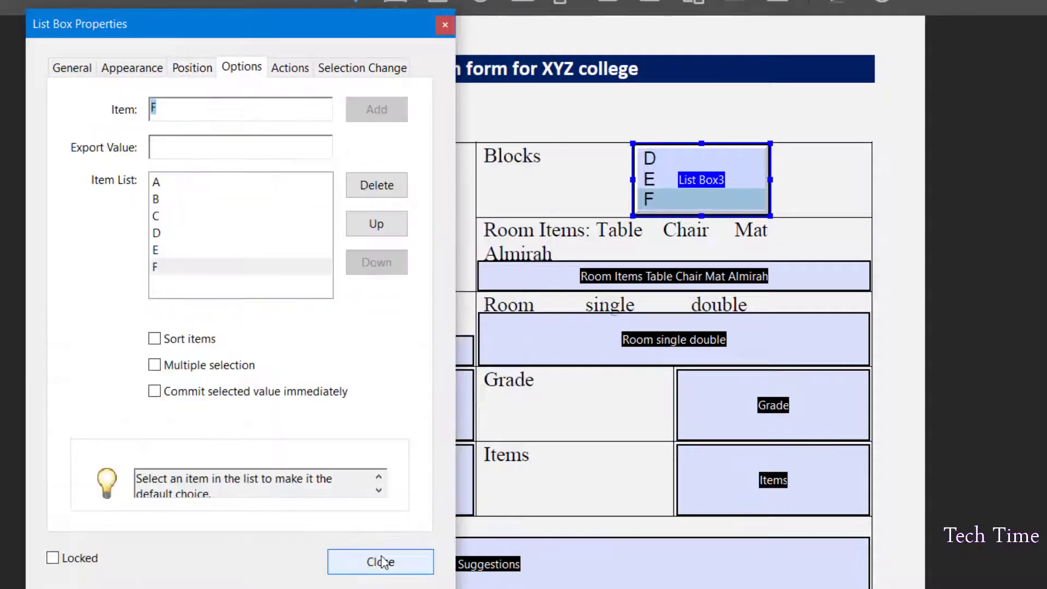
{"action": "left_click", "coordinate": [380, 561]}
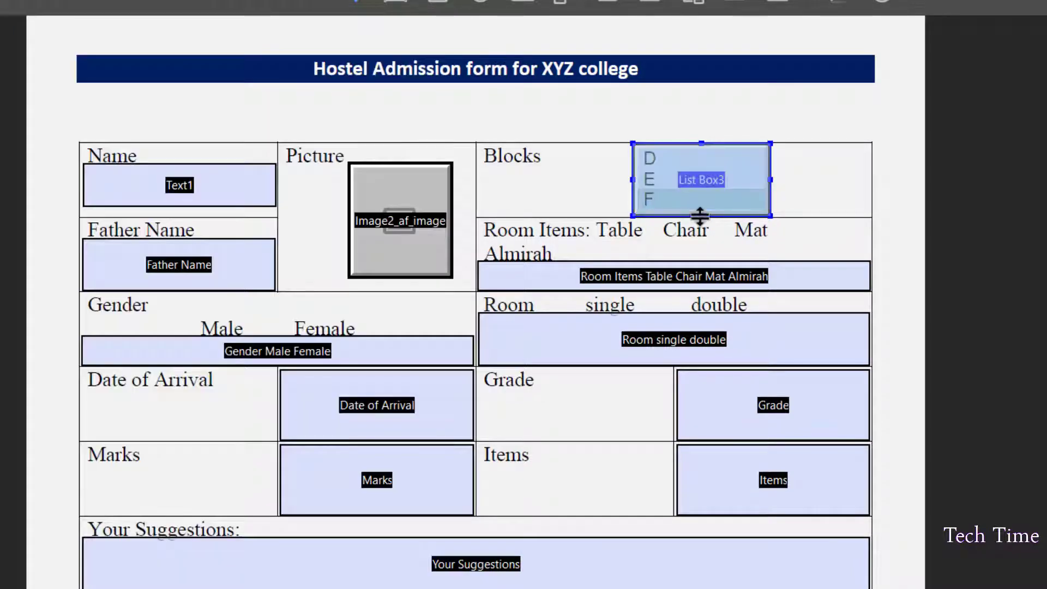
Step: Shrink the Blocks list box to a single row high and test it in preview, leaving item B selected
{"action": "left_click_drag", "start_coordinate": [700, 172], "coordinate": [700, 174]}
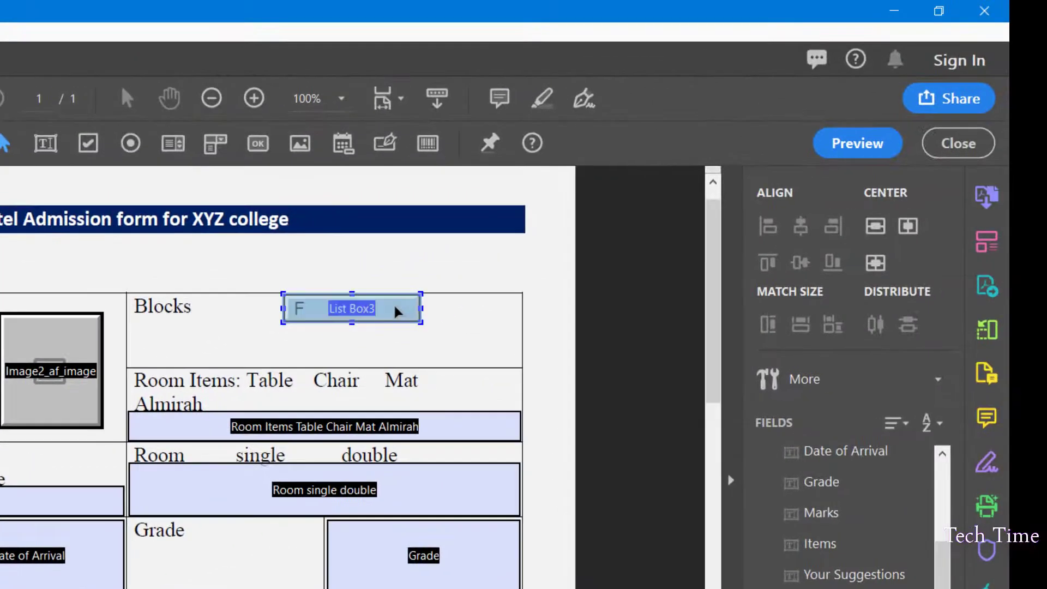
{"action": "left_click", "coordinate": [866, 144]}
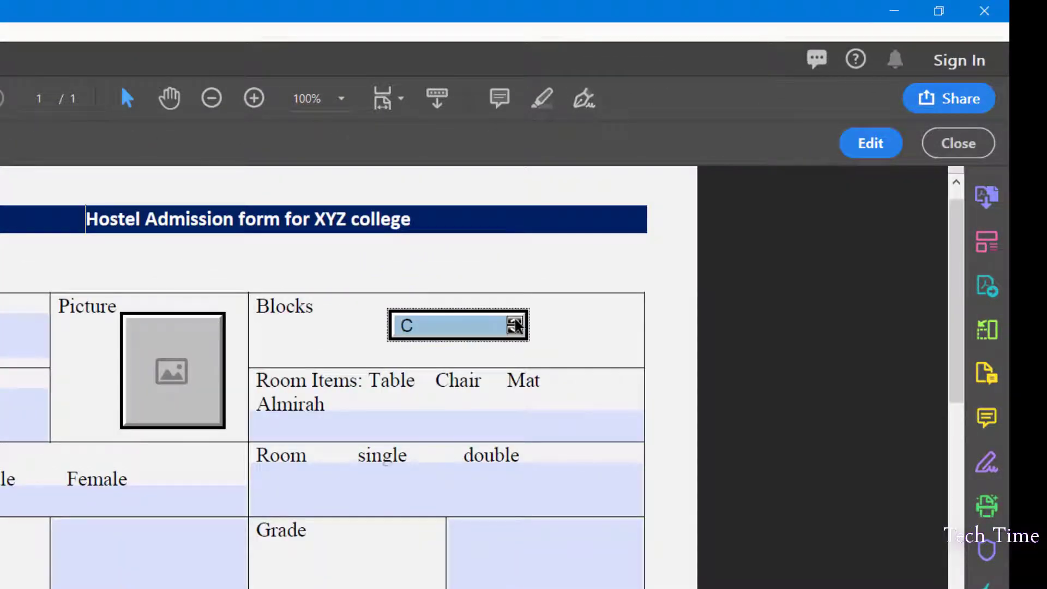
{"action": "left_click", "coordinate": [514, 321]}
{"action": "left_click", "coordinate": [869, 142]}
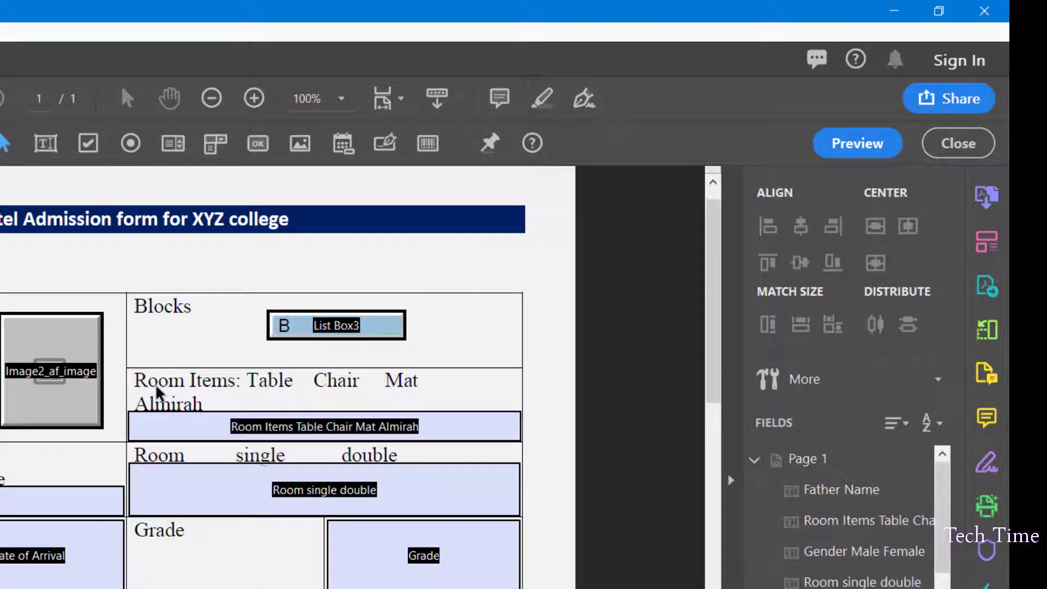
Step: Replace the detected Room Items text field with check boxes beside Table, Chair, Mat and Almirah
{"action": "left_click", "coordinate": [361, 417]}
{"action": "left_click", "coordinate": [464, 420]}
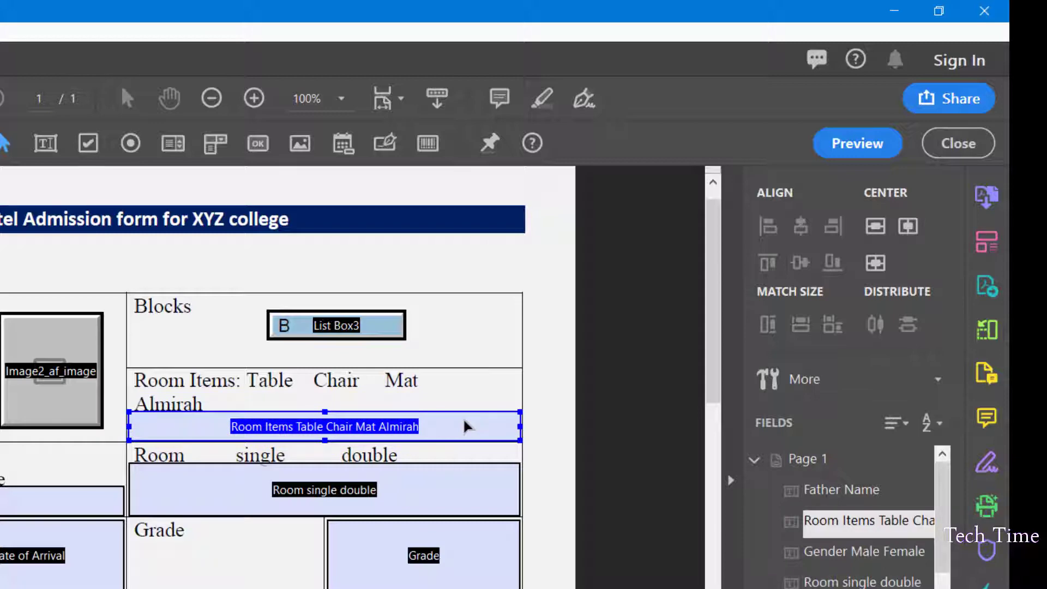
{"action": "key", "text": "Delete"}
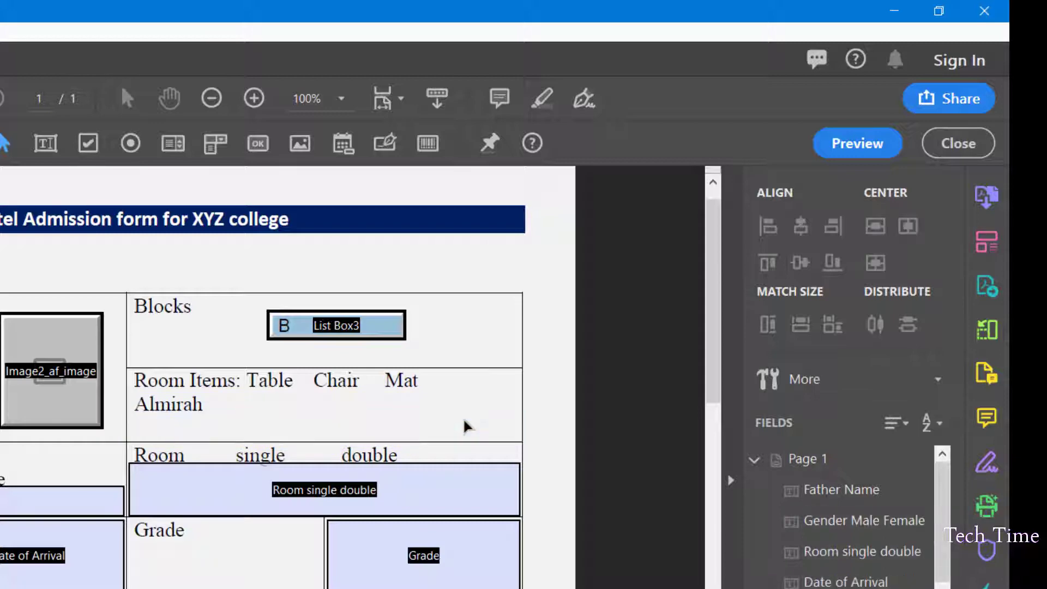
{"action": "left_click", "coordinate": [90, 148]}
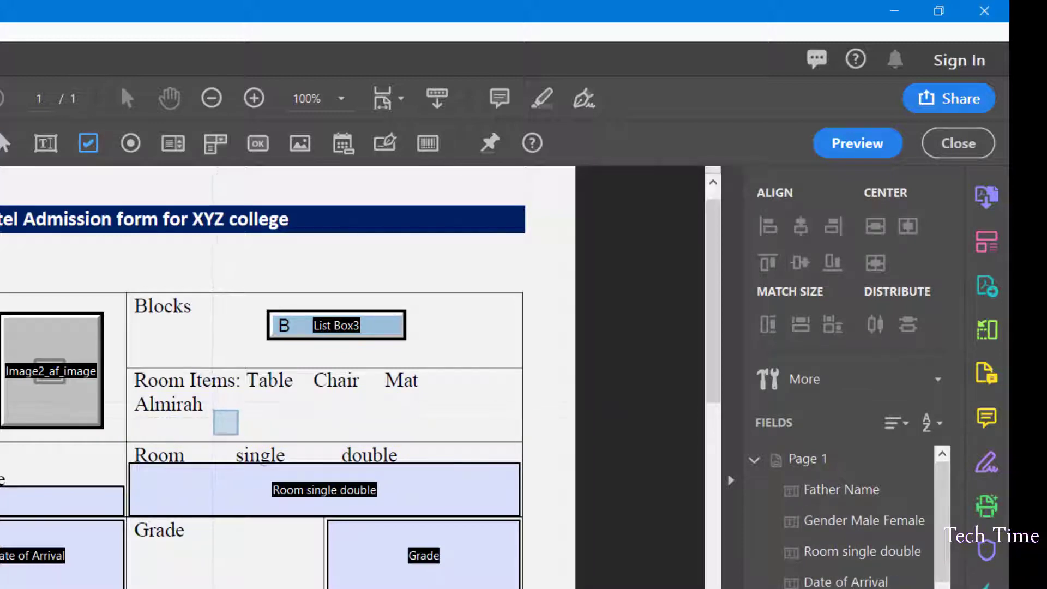
{"action": "left_click", "coordinate": [435, 383]}
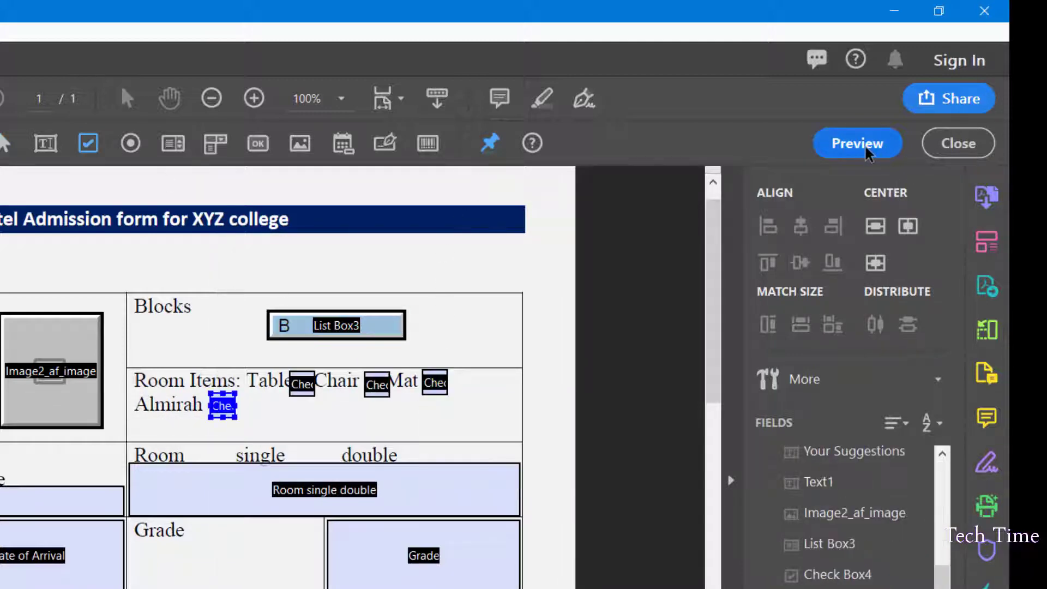
Step: Preview the form, tick the Mat, Chair and Table check boxes, and return to editing
{"action": "left_click", "coordinate": [867, 149]}
{"action": "left_click", "coordinate": [559, 383]}
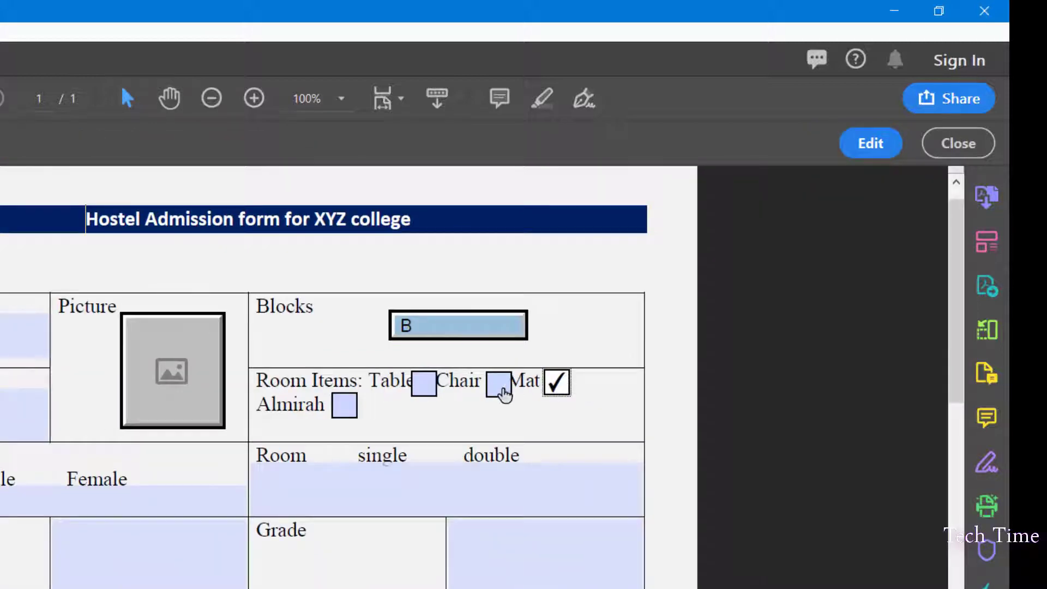
{"action": "left_click", "coordinate": [499, 384]}
{"action": "left_click", "coordinate": [428, 391]}
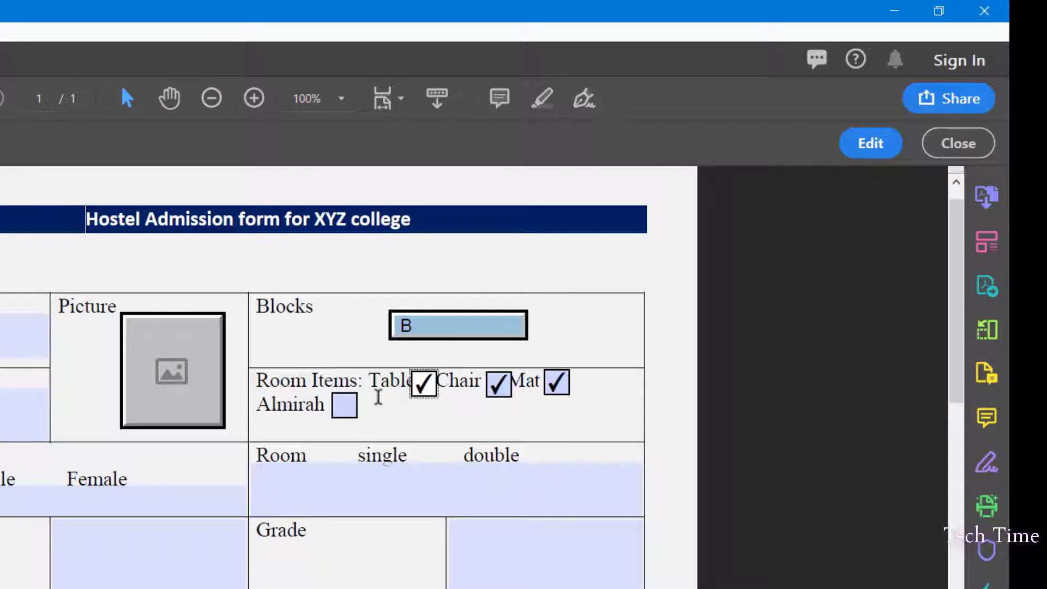
{"action": "left_click", "coordinate": [871, 144]}
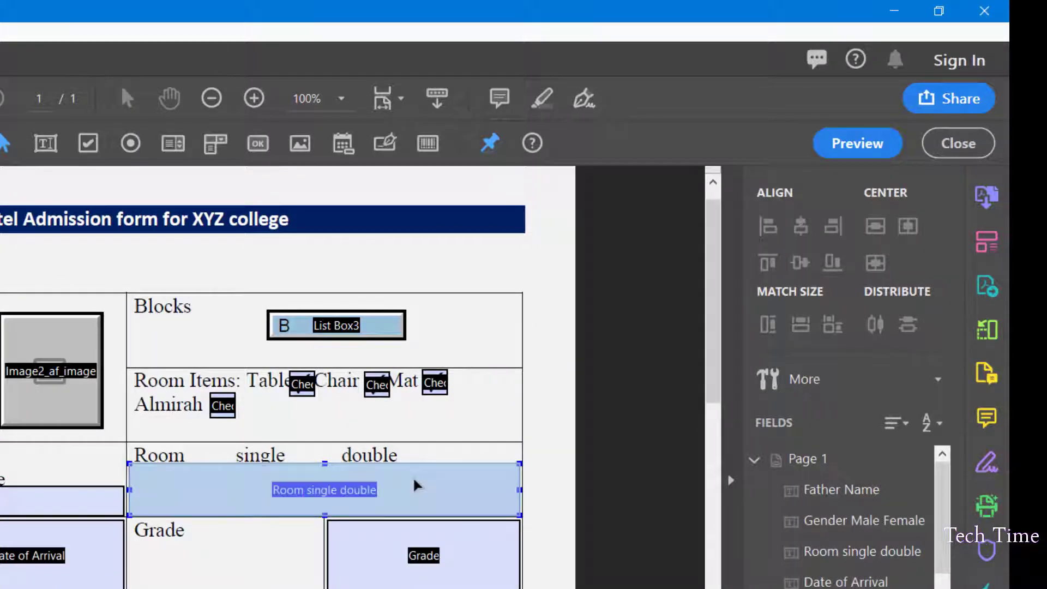
Step: Replace the detected Room text field with two radio buttons, one beside single and one beside double
{"action": "left_click", "coordinate": [130, 143]}
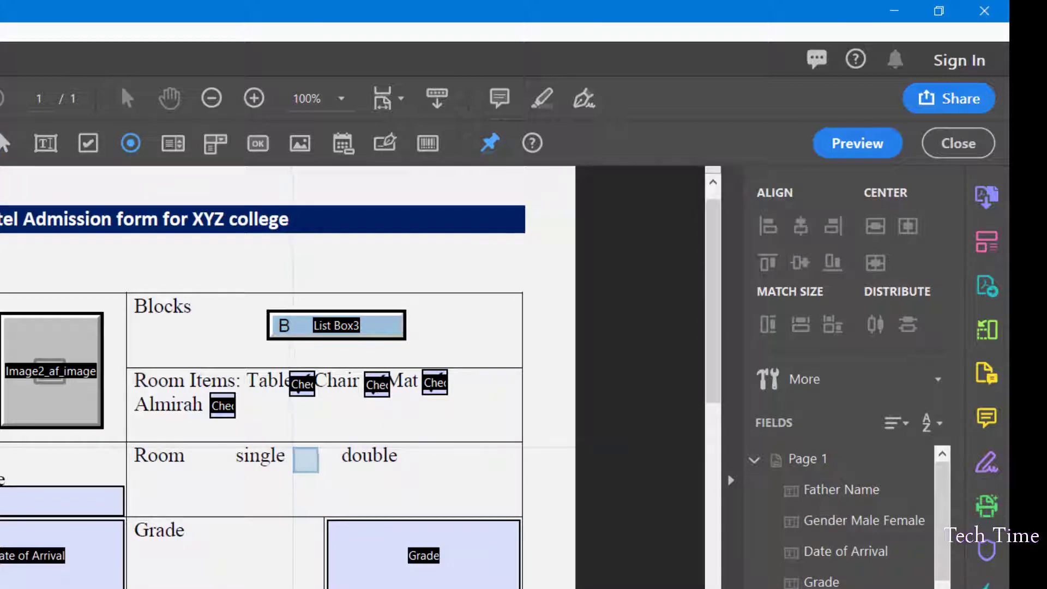
{"action": "left_click", "coordinate": [306, 458]}
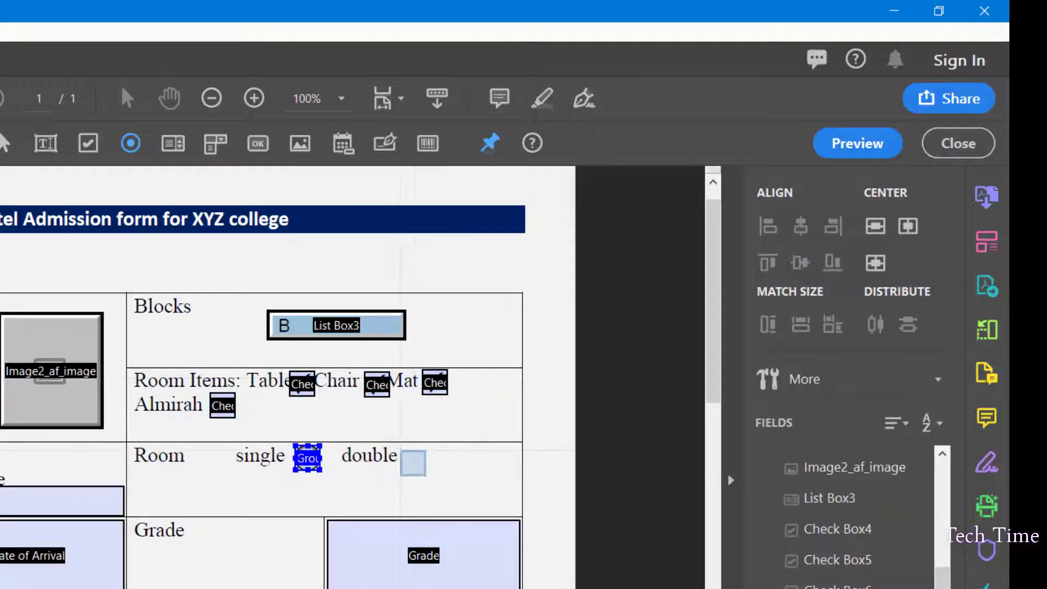
{"action": "left_click", "coordinate": [419, 461]}
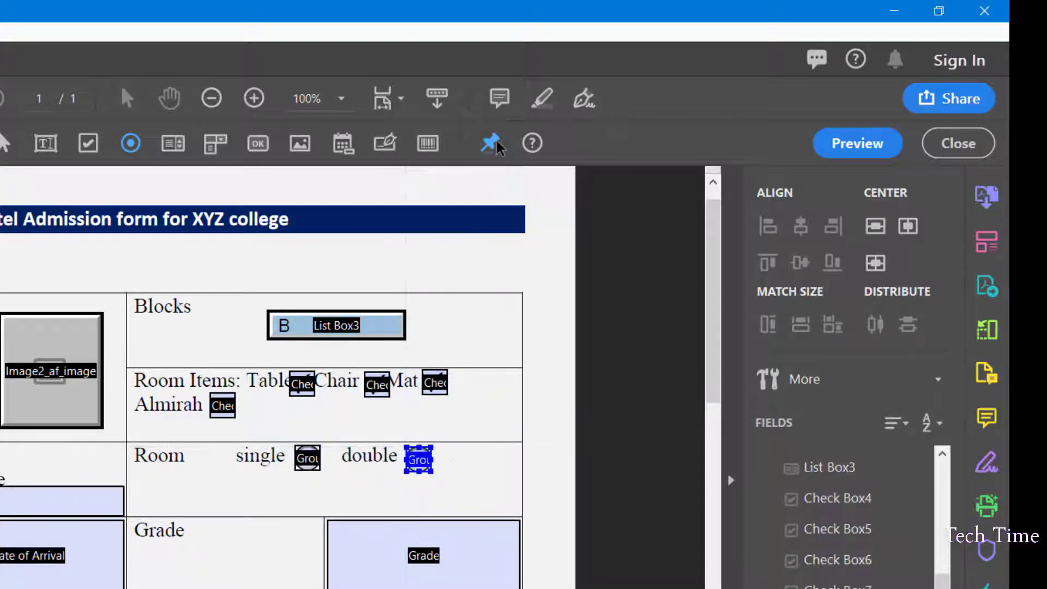
Step: Test switching between the single and double radio buttons in preview, leave single selected, and return to editing
{"action": "left_click", "coordinate": [857, 143]}
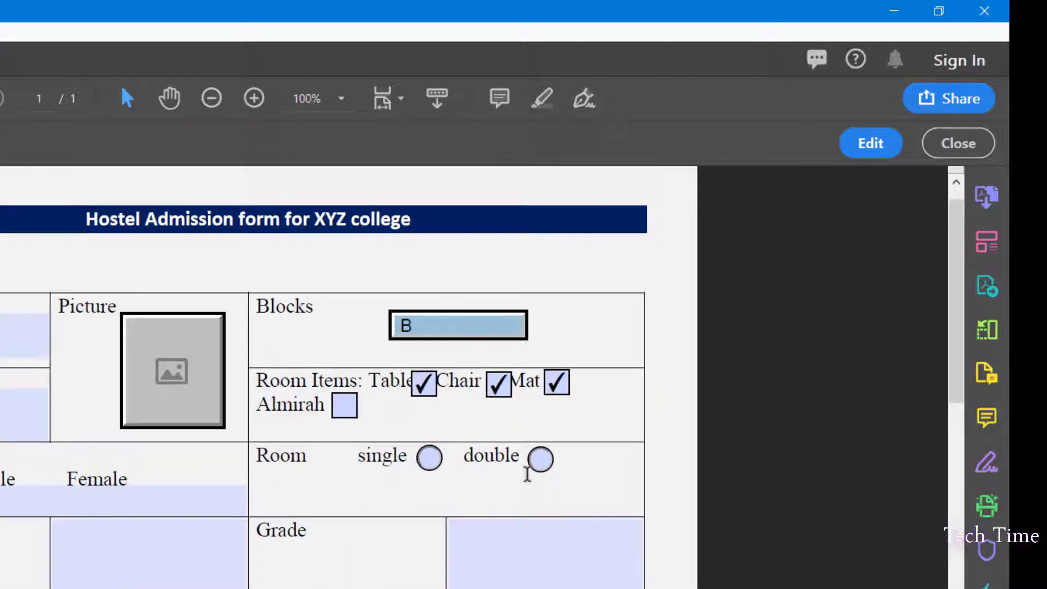
{"action": "left_click", "coordinate": [429, 459]}
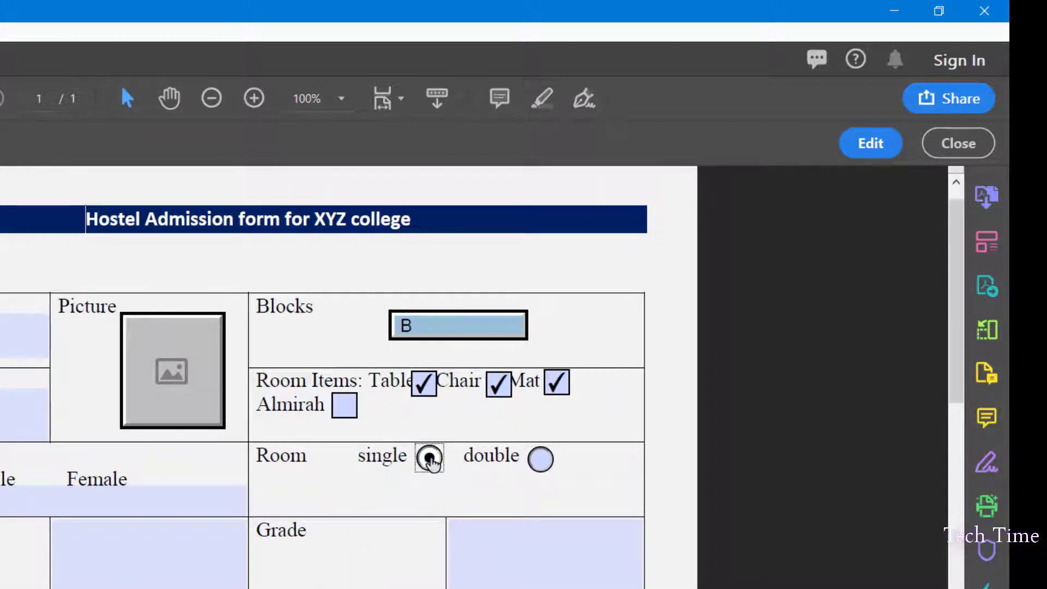
{"action": "left_click", "coordinate": [540, 458]}
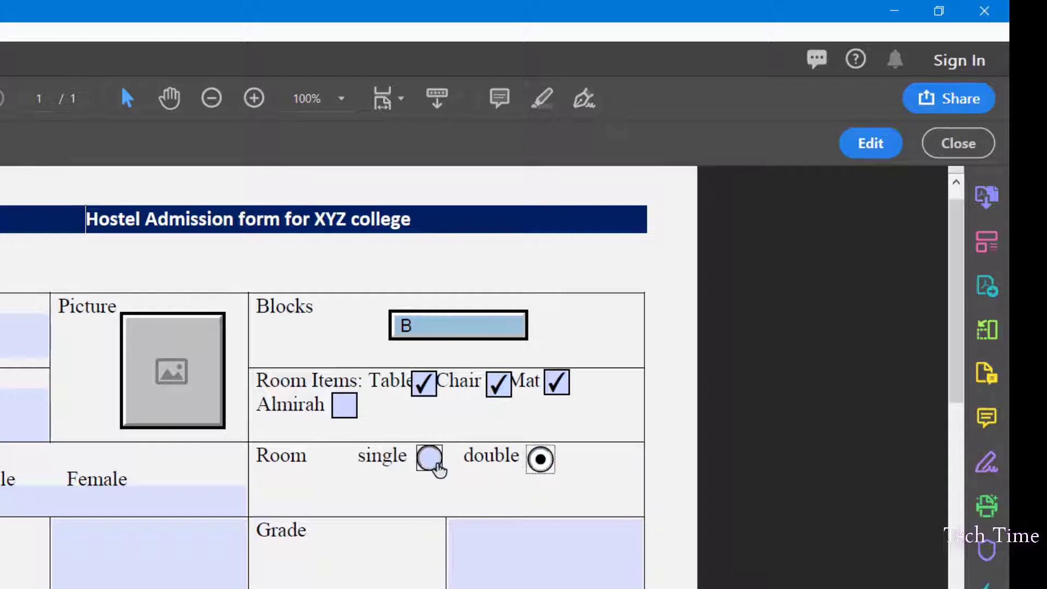
{"action": "left_click", "coordinate": [430, 459]}
{"action": "left_click", "coordinate": [870, 143]}
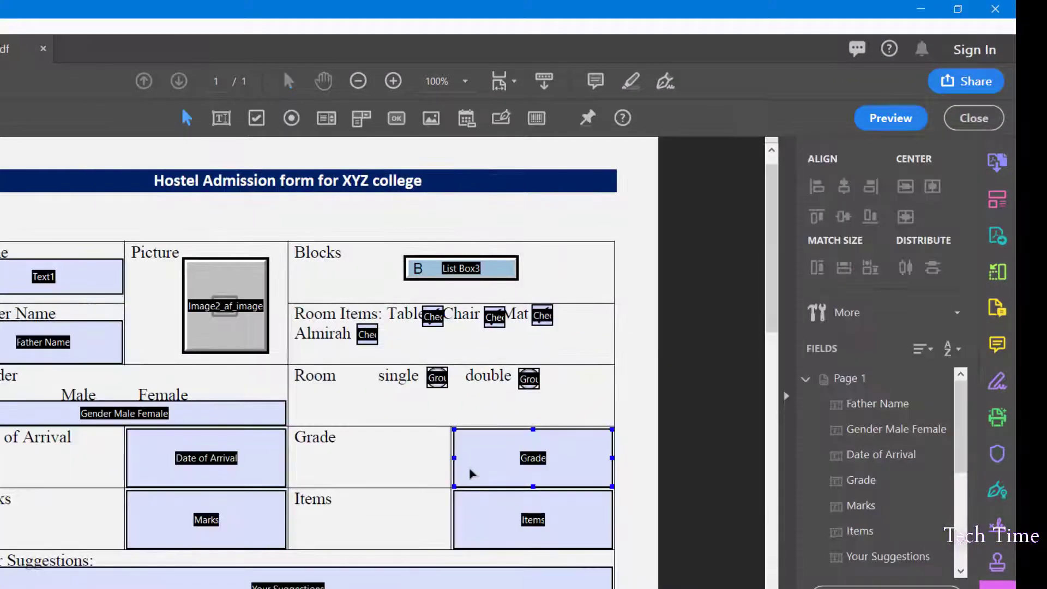
Step: Replace the detected Grade text field with a dropdown field that fills the Grade answer cell
{"action": "left_click", "coordinate": [496, 462]}
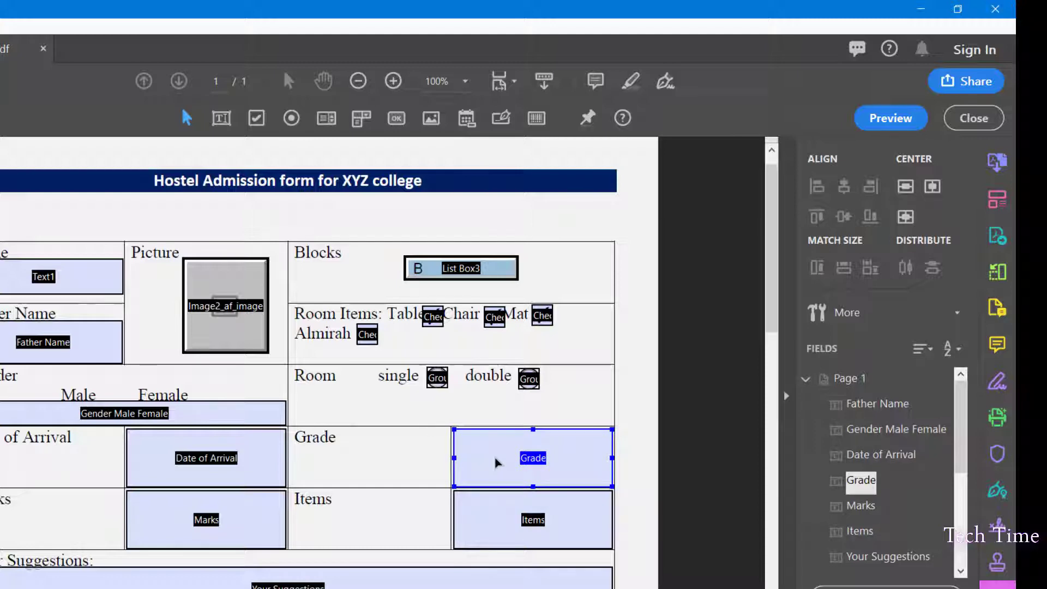
{"action": "key", "text": "Delete"}
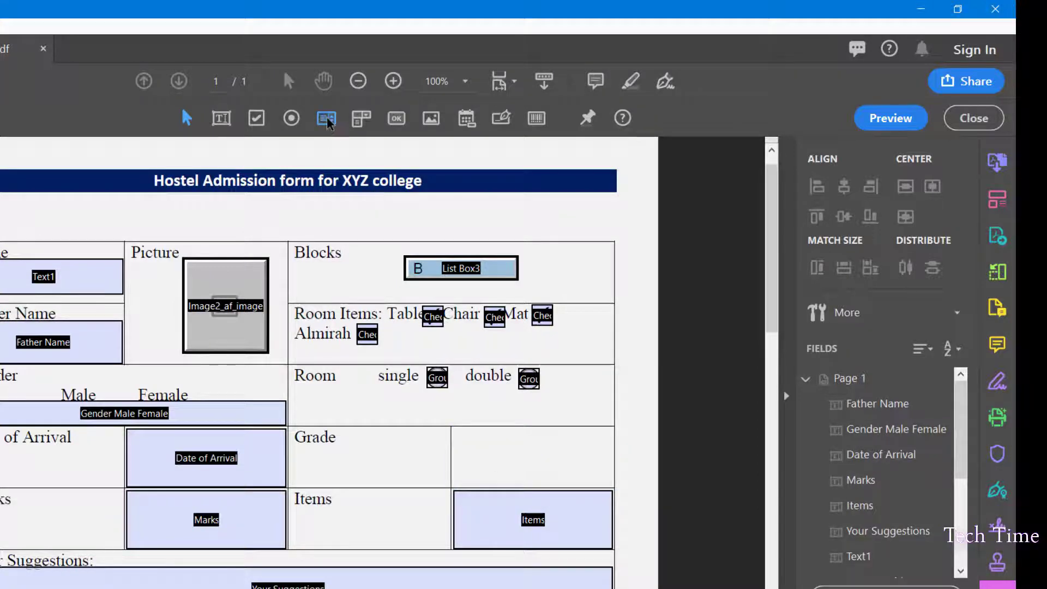
{"action": "left_click", "coordinate": [361, 119]}
{"action": "left_click", "coordinate": [480, 439]}
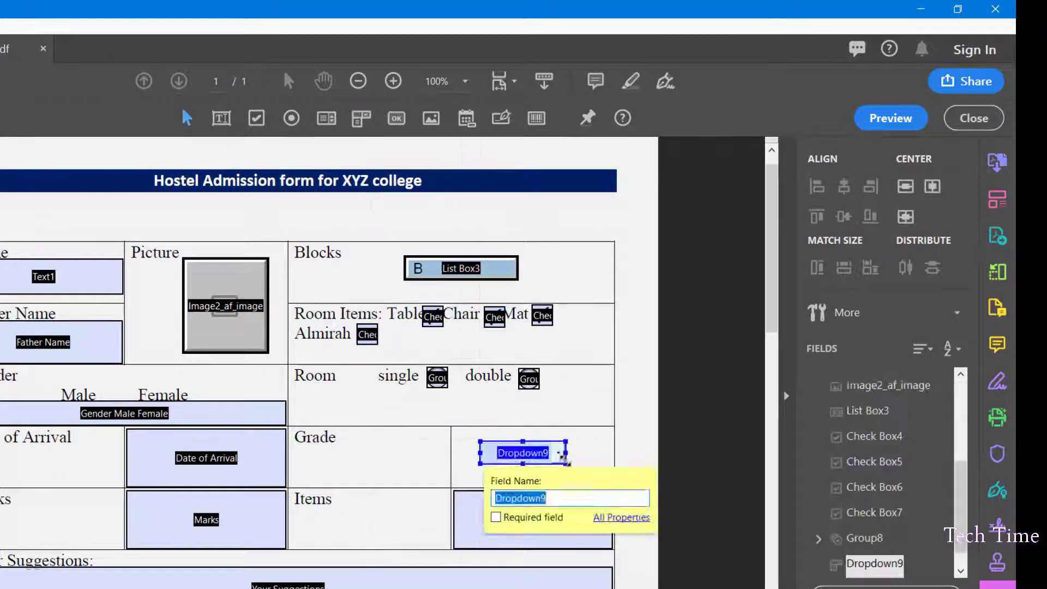
{"action": "left_click_drag", "start_coordinate": [556, 466], "coordinate": [600, 479]}
Step: Give the Grade dropdown a black, medium, beveled border and the items 8th, 10th, 11th and 12, with 8th as default
{"action": "right_click", "coordinate": [577, 464]}
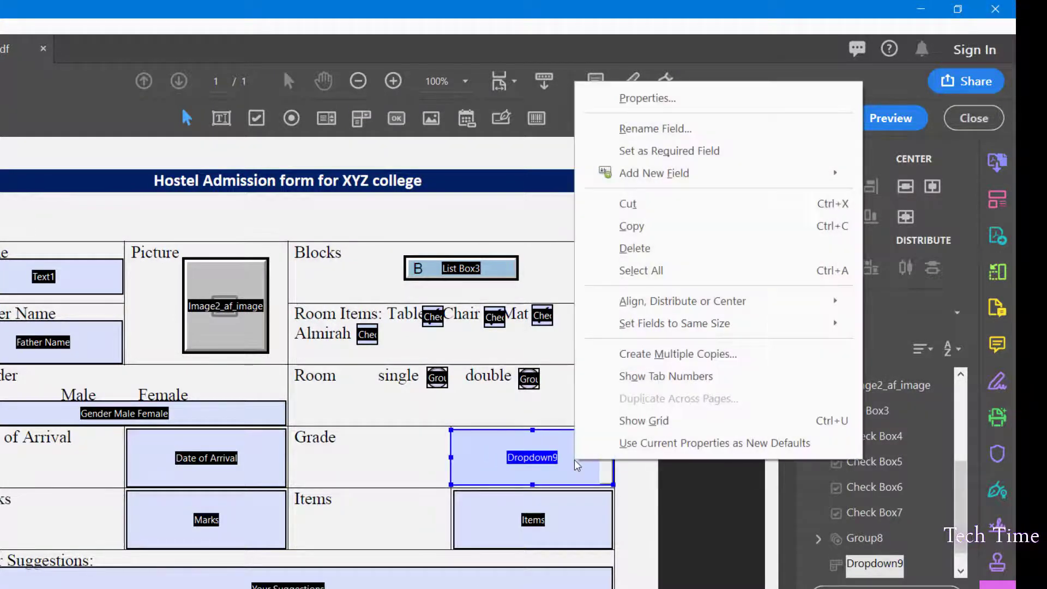
{"action": "left_click", "coordinate": [644, 102]}
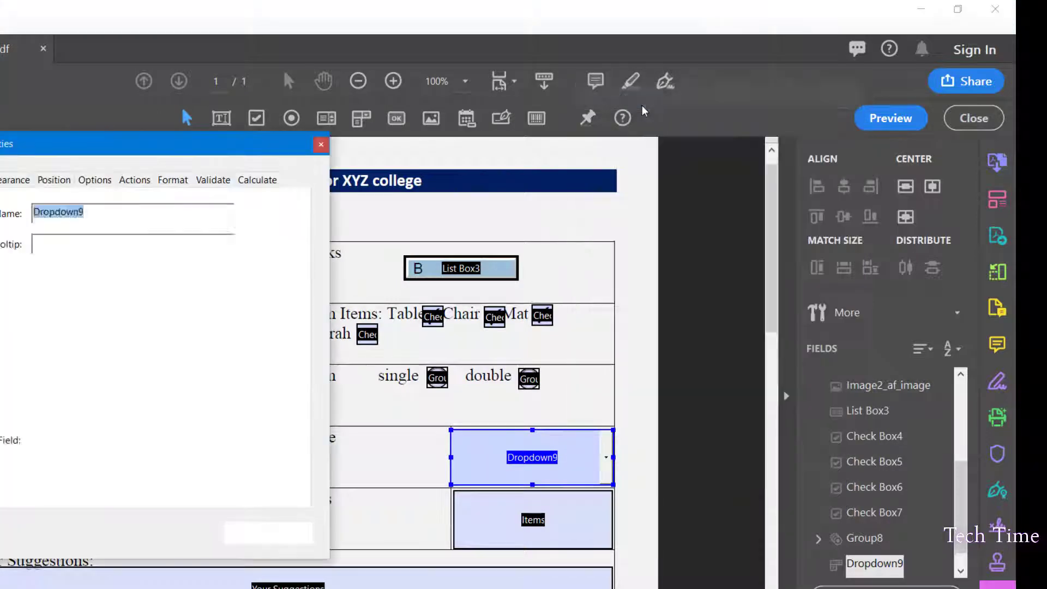
{"action": "left_click", "coordinate": [49, 239]}
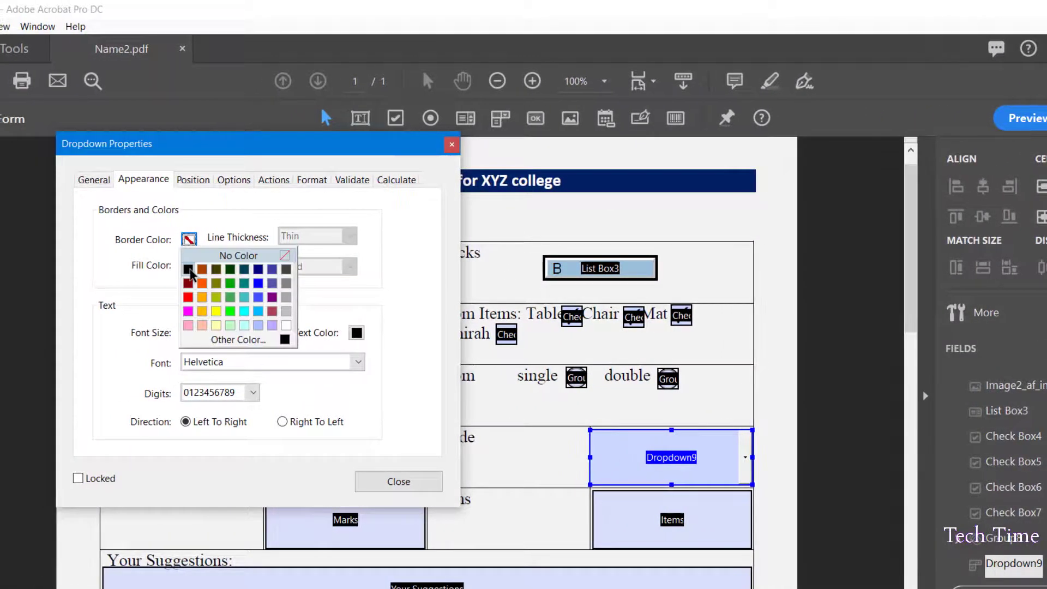
{"action": "left_click", "coordinate": [188, 269]}
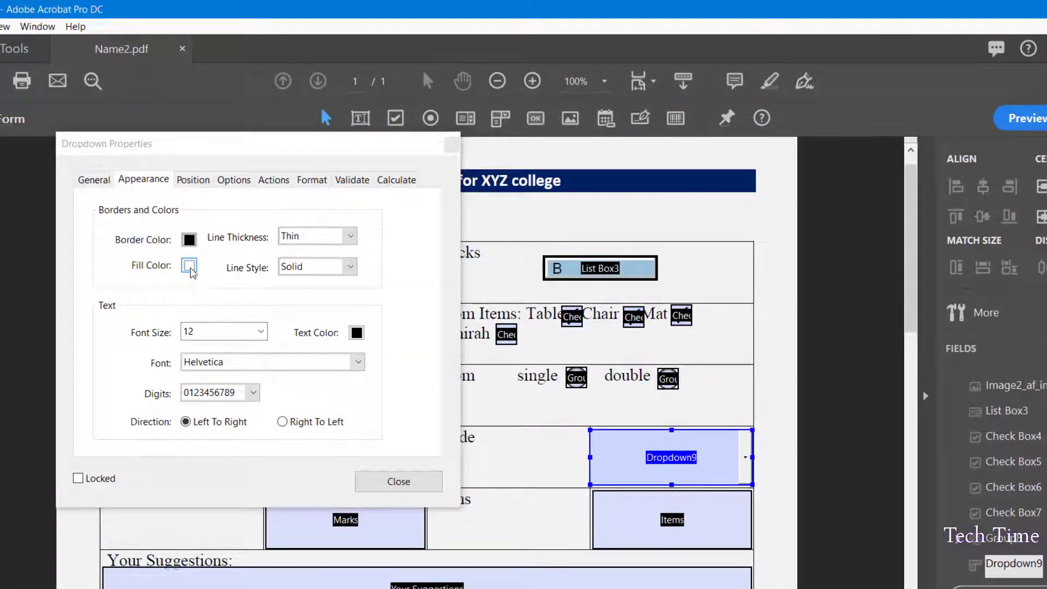
{"action": "left_click", "coordinate": [350, 235]}
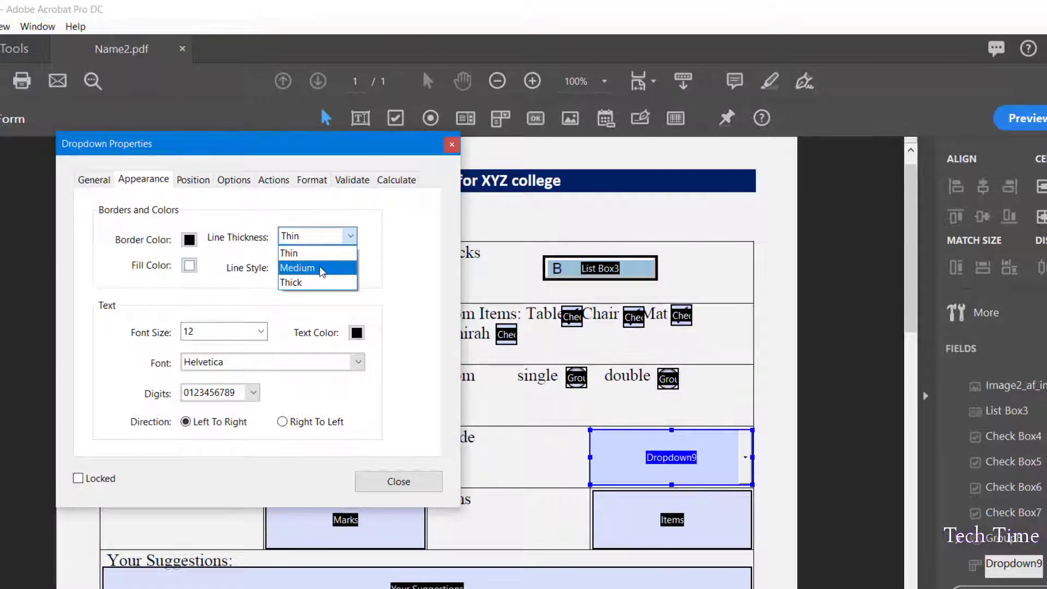
{"action": "left_click", "coordinate": [320, 264]}
{"action": "left_click", "coordinate": [354, 268]}
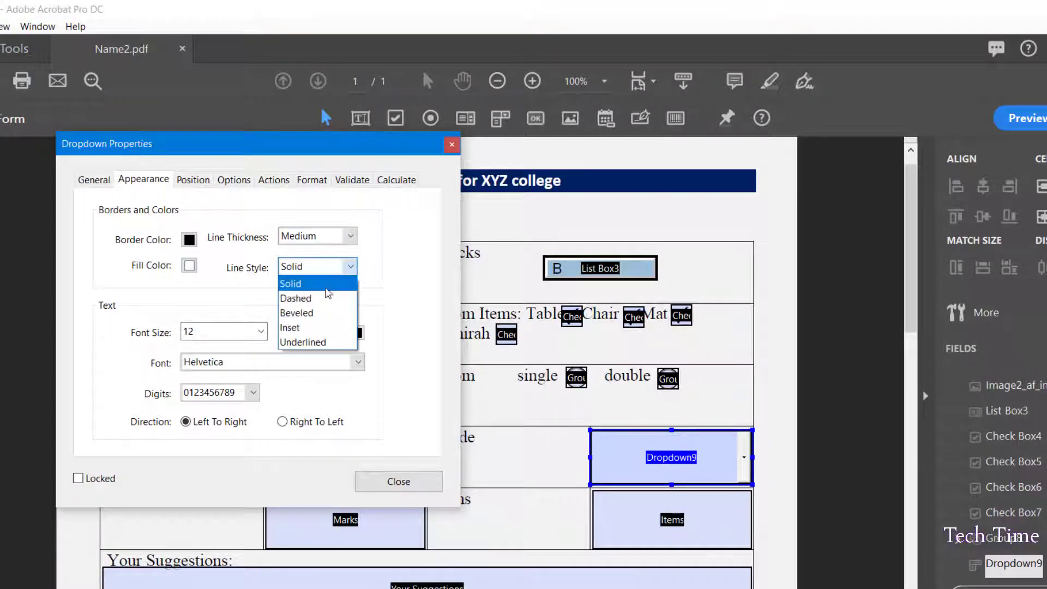
{"action": "left_click", "coordinate": [319, 313]}
{"action": "left_click", "coordinate": [234, 179]}
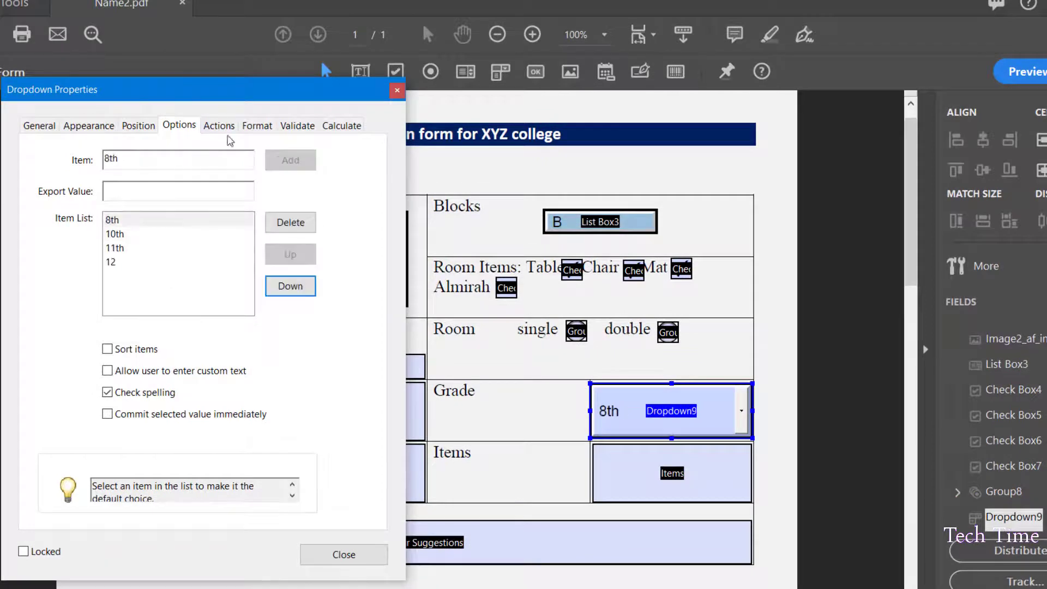
{"action": "left_click", "coordinate": [343, 554]}
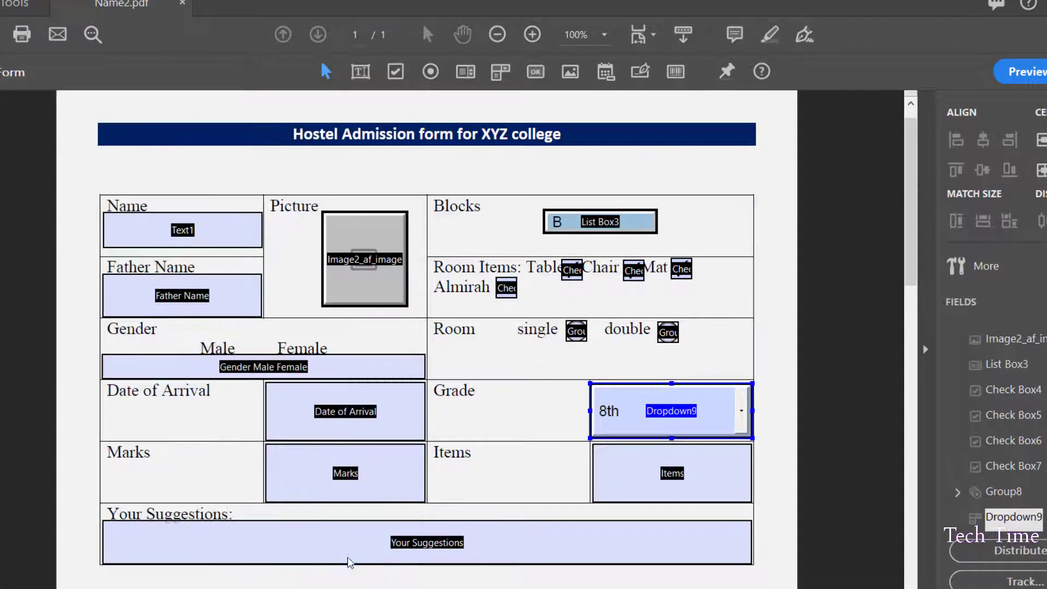
Step: Preview the form, choose 10th in the Grade dropdown, and return to editing
{"action": "left_click", "coordinate": [1035, 71]}
{"action": "left_click", "coordinate": [842, 412]}
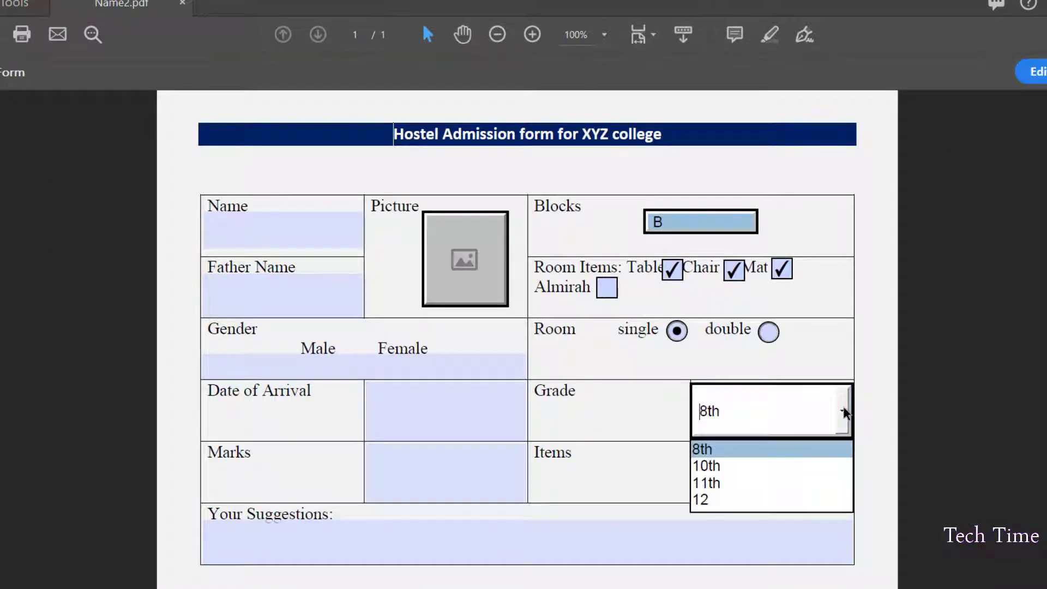
{"action": "left_click", "coordinate": [719, 468]}
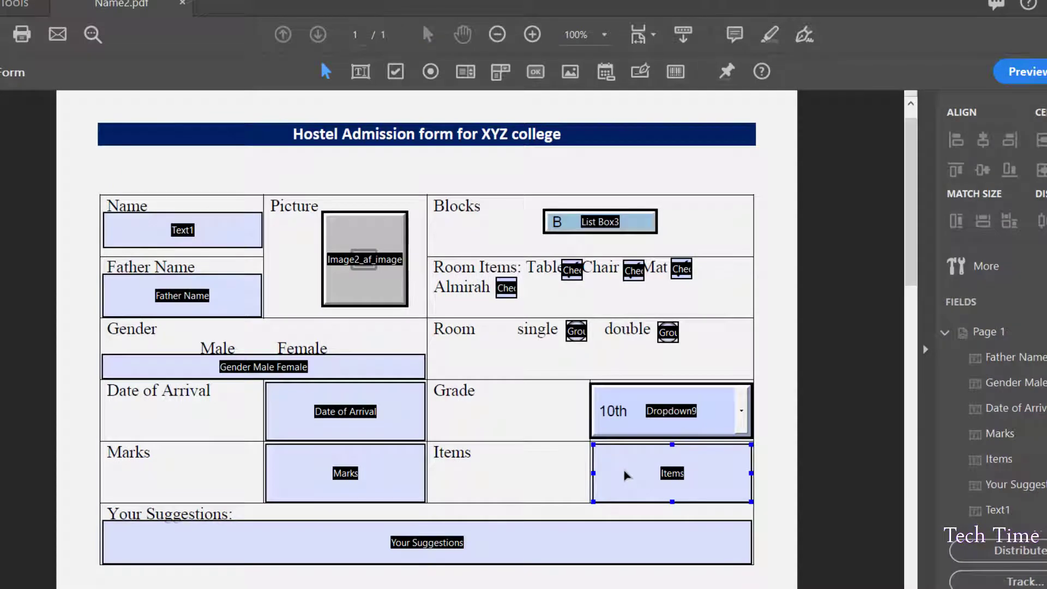
Step: Replace the detected Items text field with a cell-filling dropdown listing laptop, printers, multimedia and speakers, with speakers selected
{"action": "left_click", "coordinate": [627, 476]}
{"action": "key", "text": "Delete"}
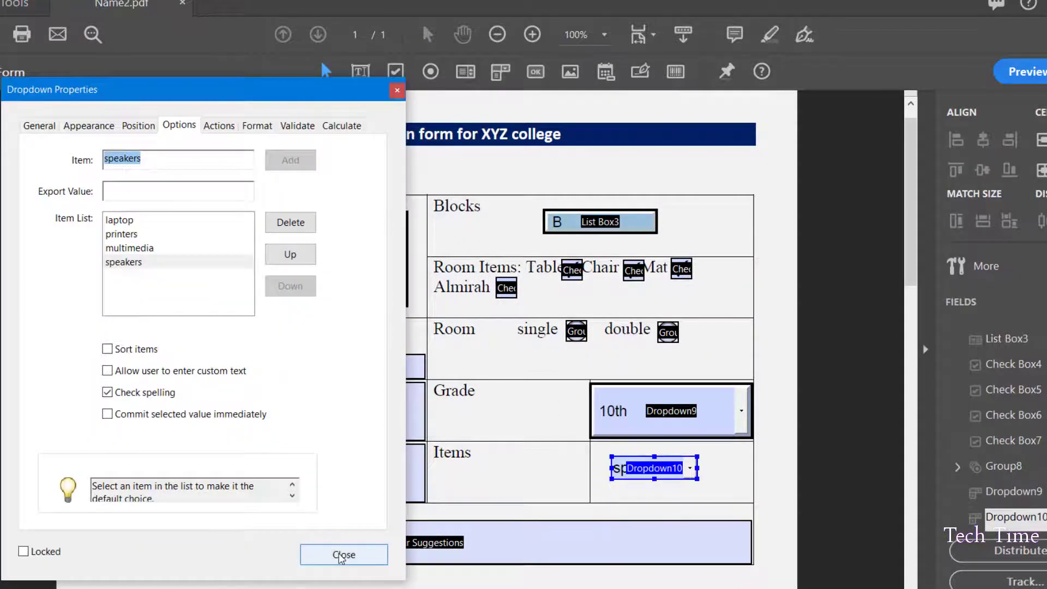
{"action": "left_click", "coordinate": [338, 552]}
{"action": "left_click_drag", "start_coordinate": [697, 478], "coordinate": [749, 500]}
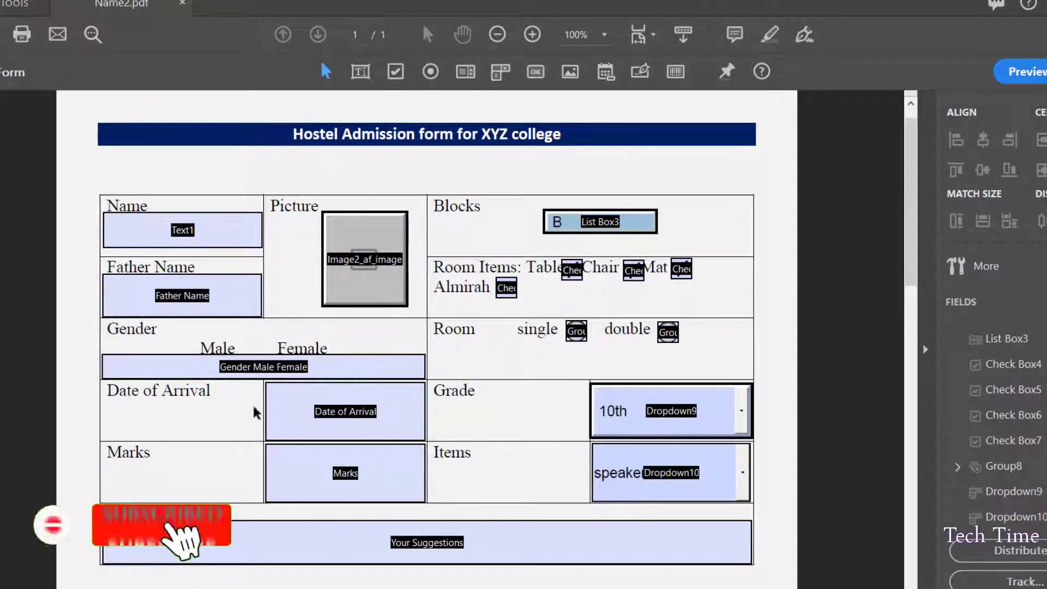
Step: Replace the detected Date of Arrival text field with a date field fitted to its cell
{"action": "left_click", "coordinate": [398, 410]}
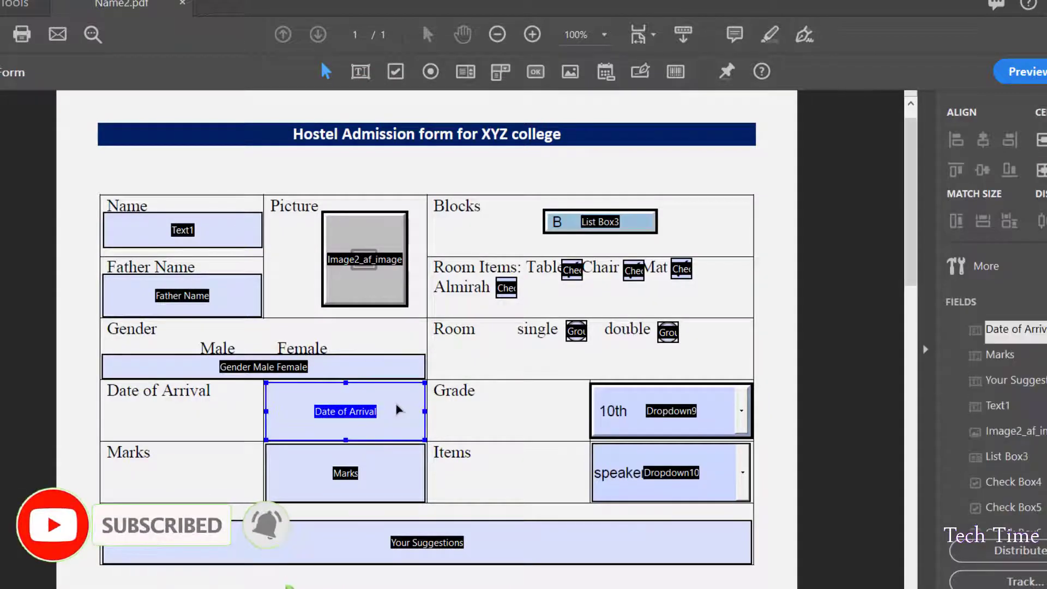
{"action": "key", "text": "Delete"}
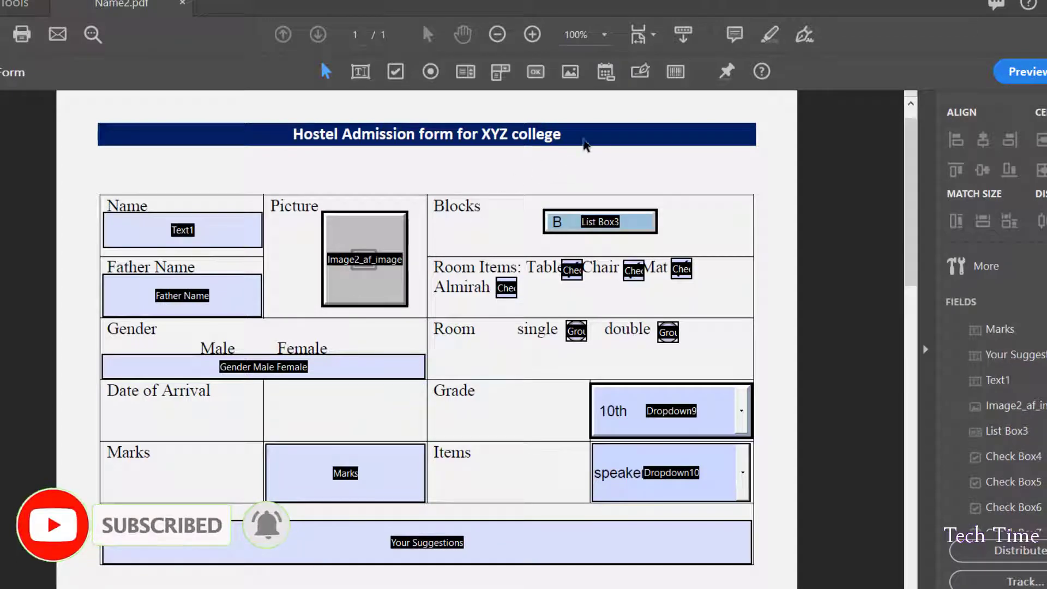
{"action": "left_click", "coordinate": [605, 72]}
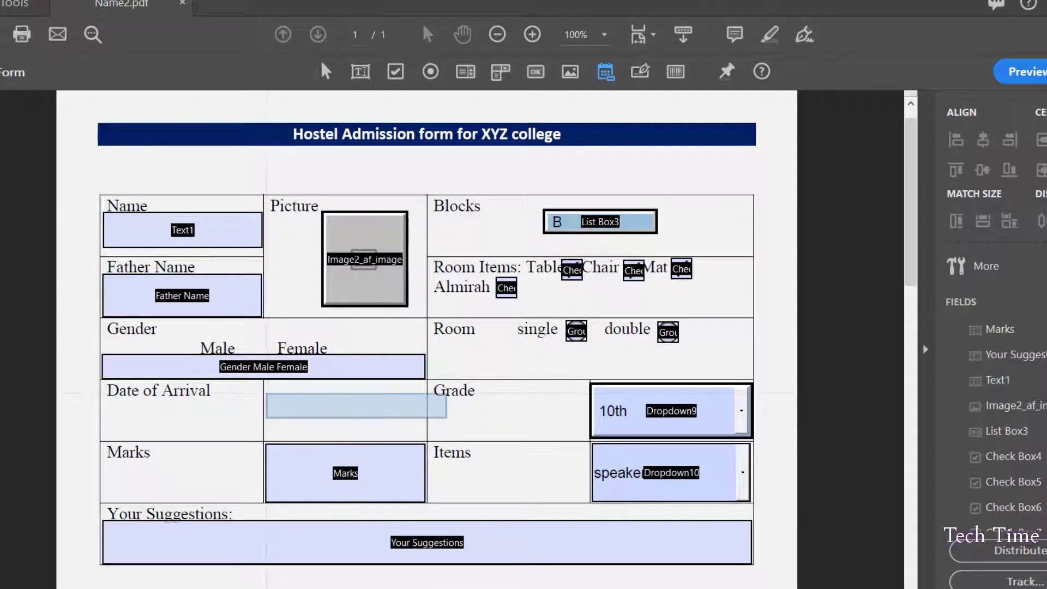
{"action": "left_click", "coordinate": [268, 394]}
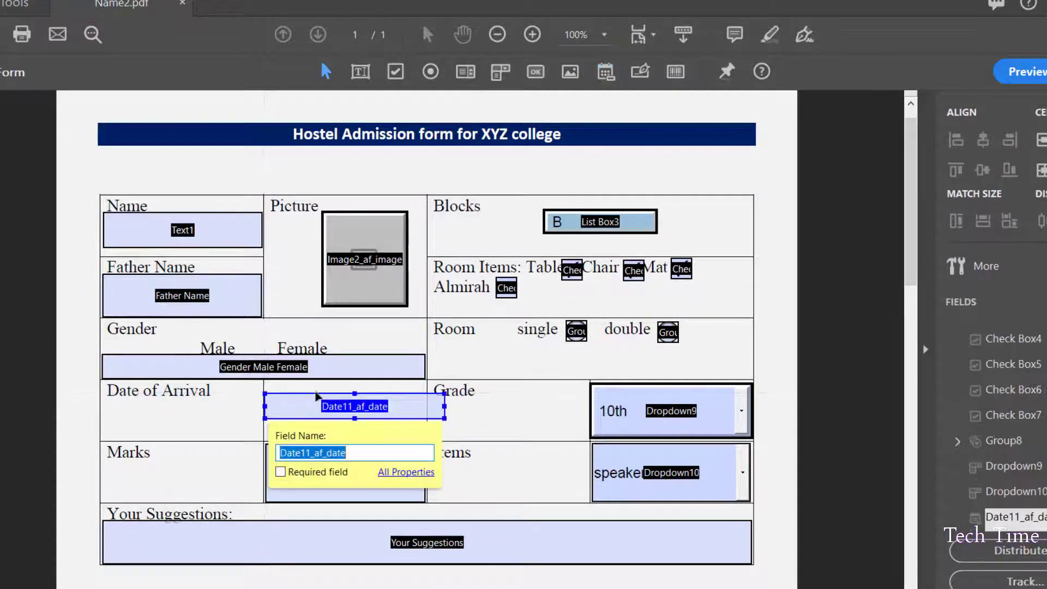
{"action": "left_click", "coordinate": [449, 415]}
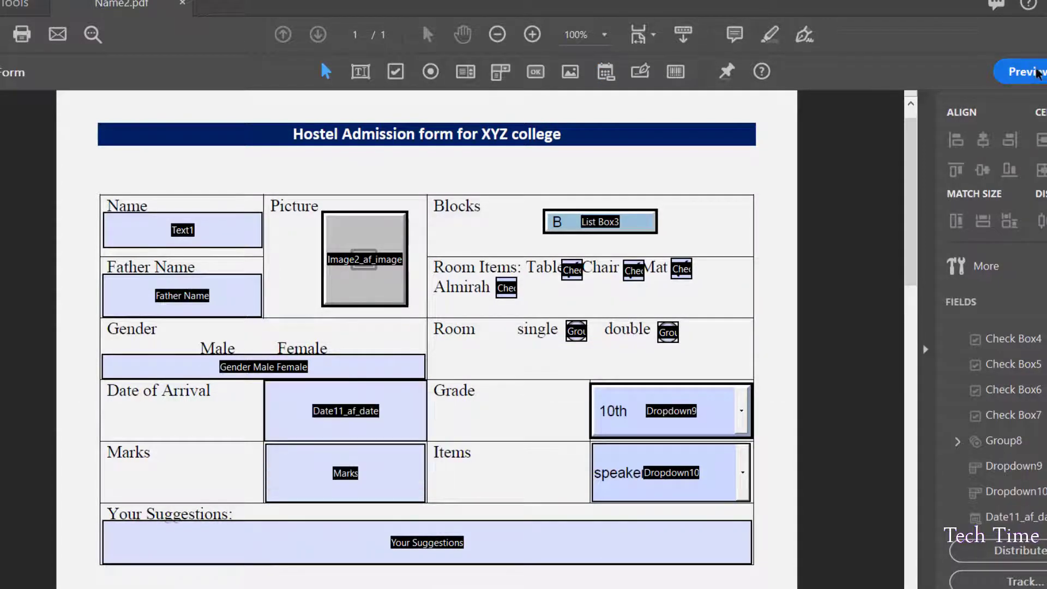
Step: Preview the form, pick March 22, 2022 as the Date of Arrival, and return to editing
{"action": "left_click", "coordinate": [1025, 72]}
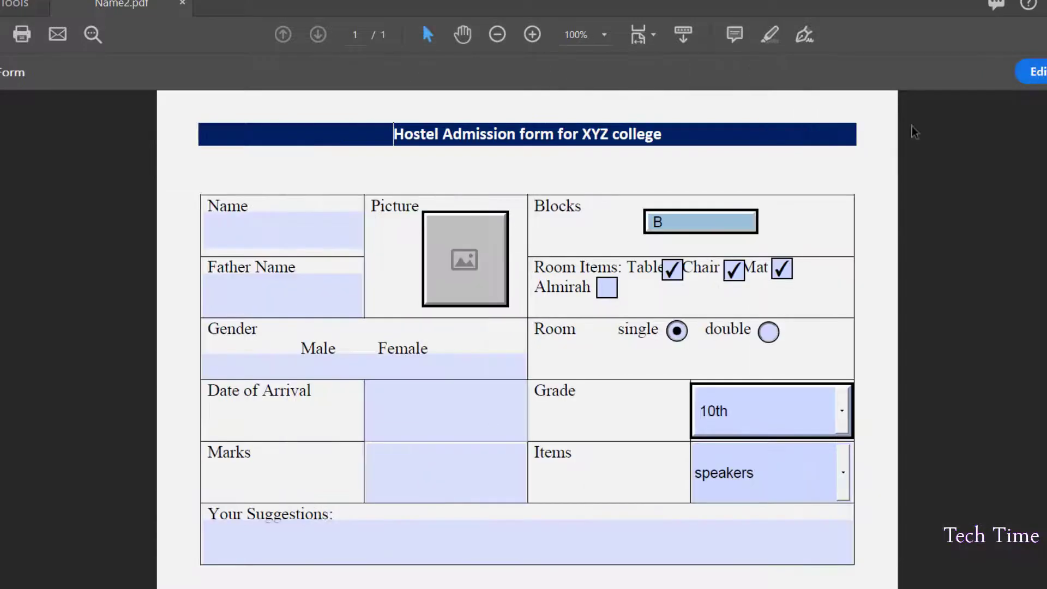
{"action": "left_click", "coordinate": [465, 410]}
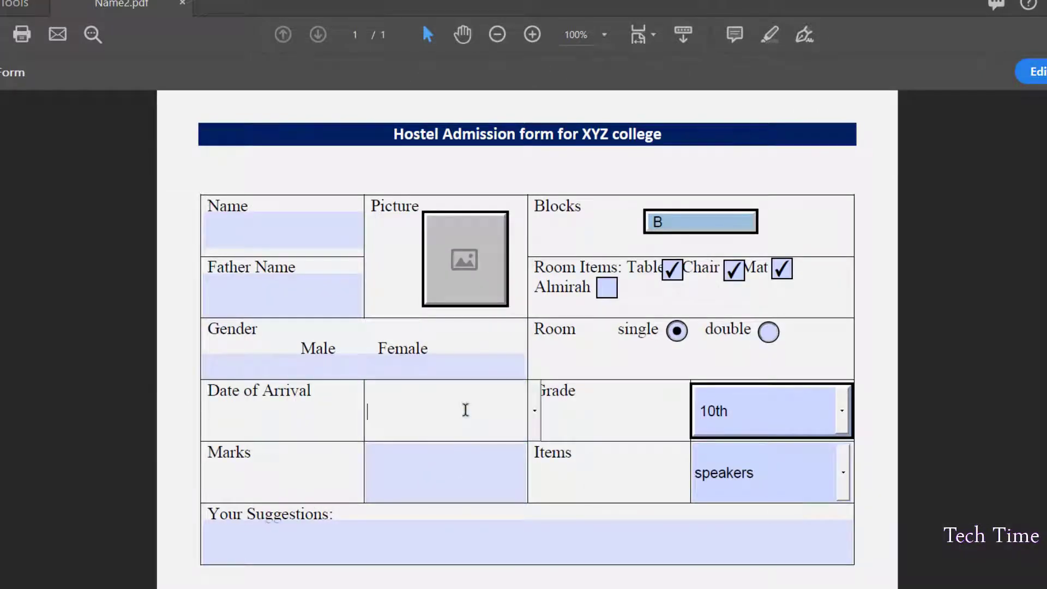
{"action": "left_click", "coordinate": [534, 411]}
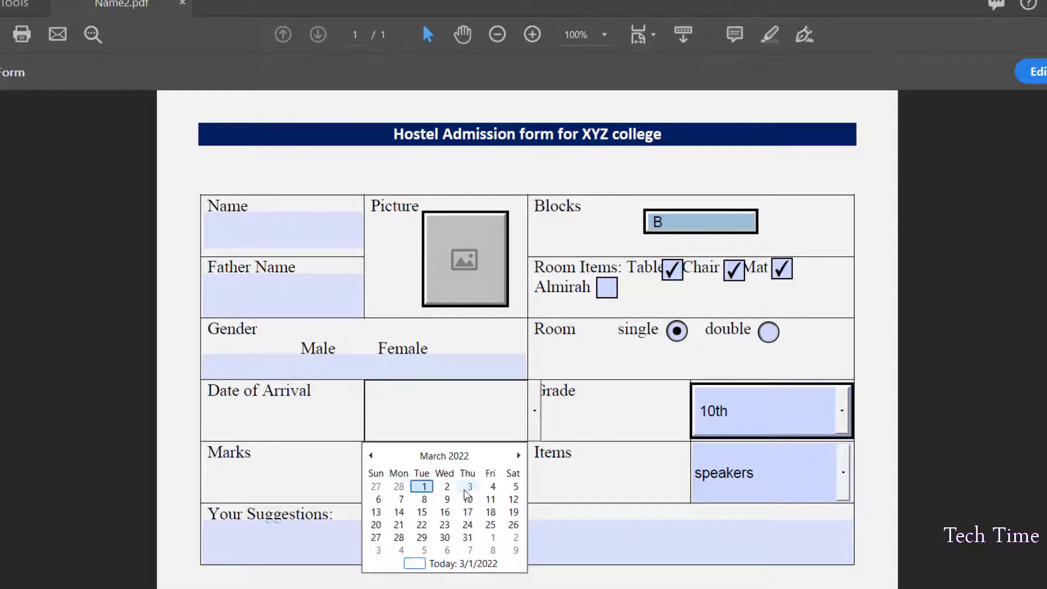
{"action": "left_click", "coordinate": [432, 521]}
{"action": "left_click", "coordinate": [1040, 71]}
Step: Format the Marks text field as a Number with 0 decimal places
{"action": "left_click", "coordinate": [328, 462]}
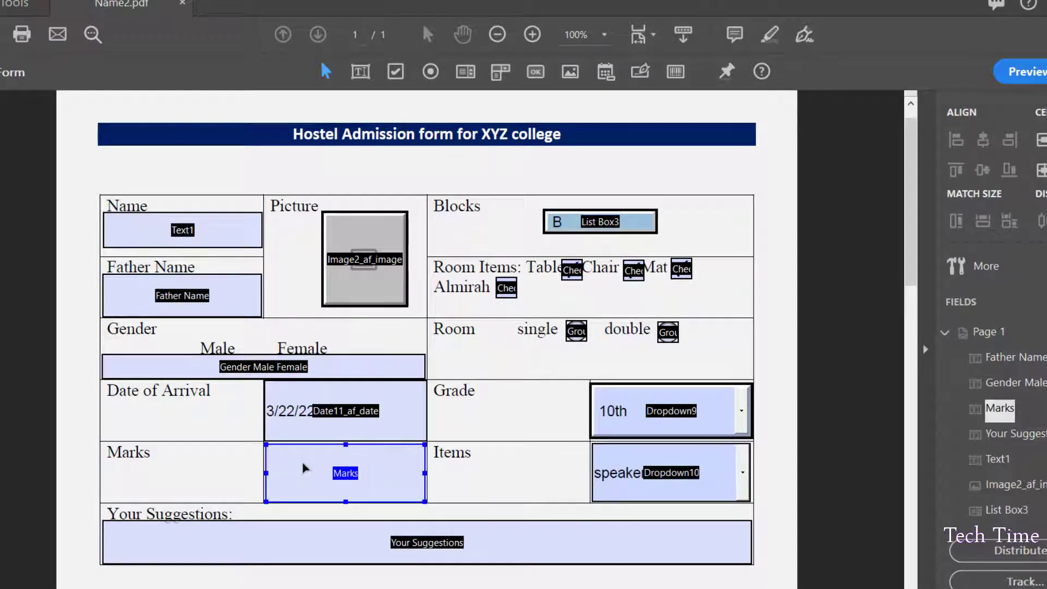
{"action": "right_click", "coordinate": [304, 467]}
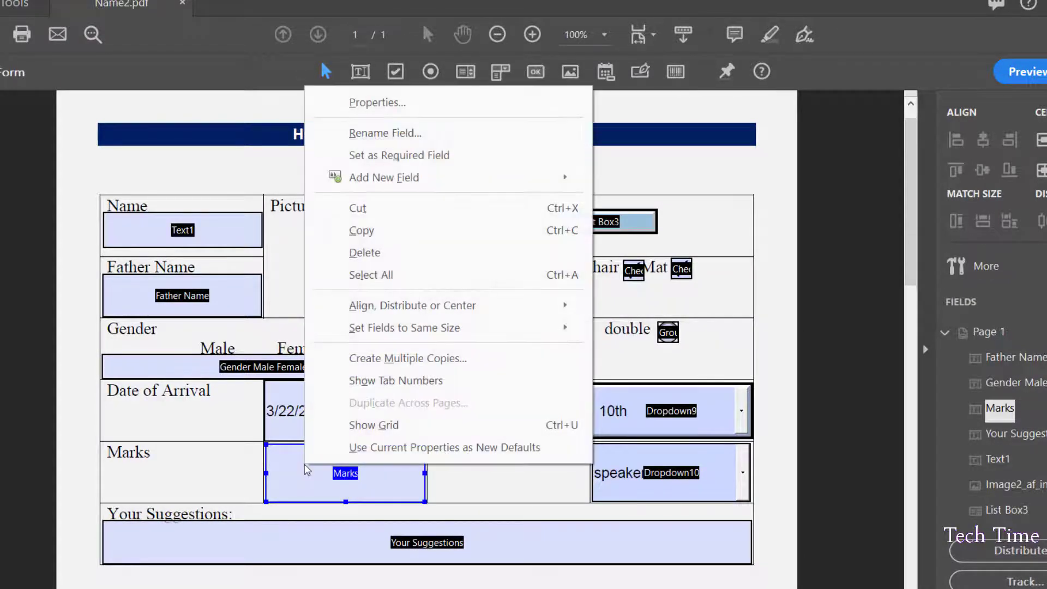
{"action": "left_click", "coordinate": [409, 103]}
{"action": "left_click", "coordinate": [688, 125]}
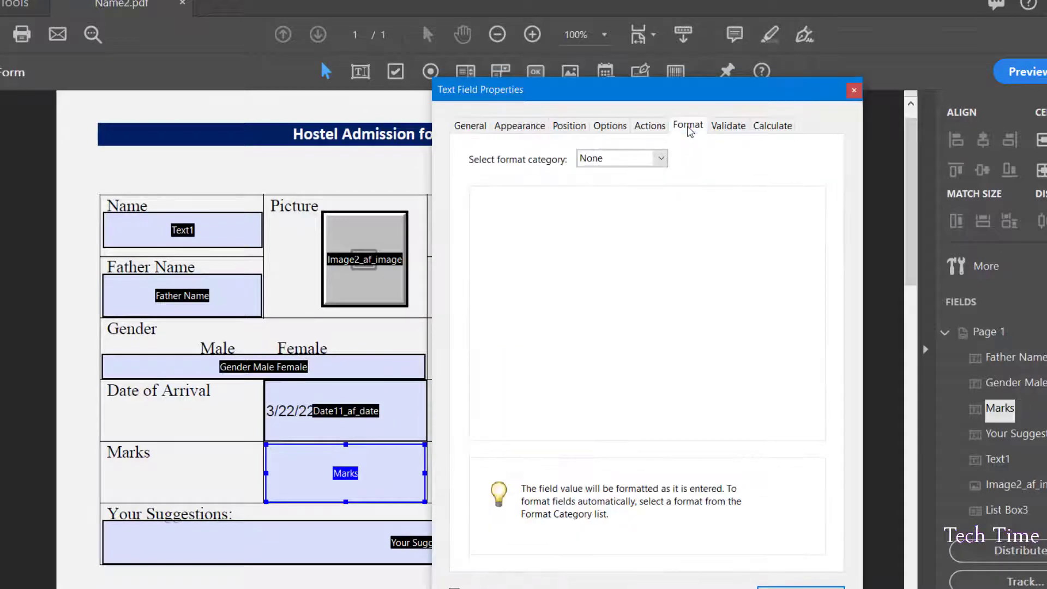
{"action": "left_click", "coordinate": [657, 158]}
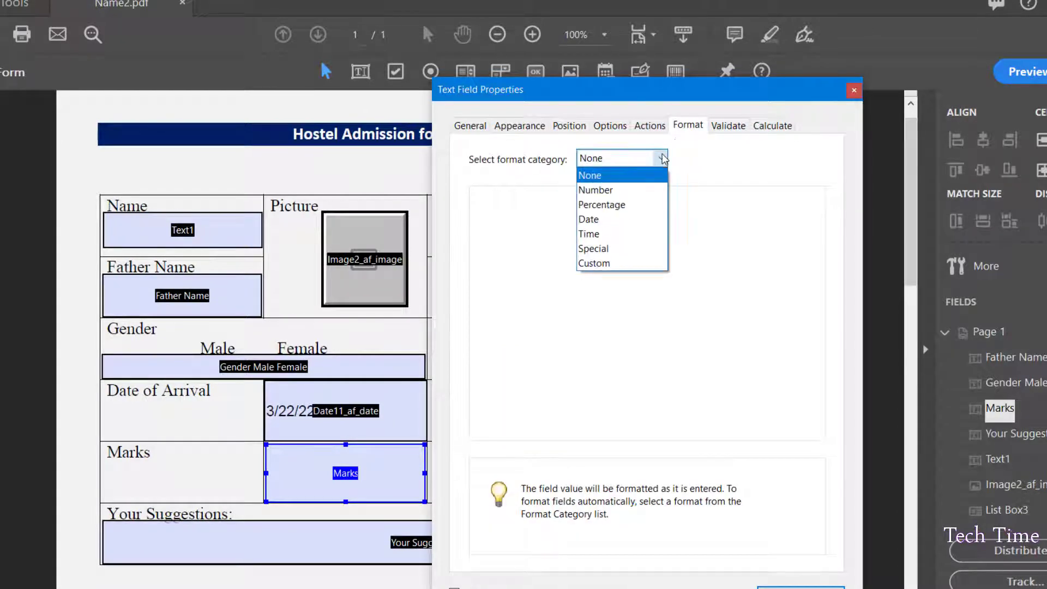
{"action": "left_click", "coordinate": [604, 191]}
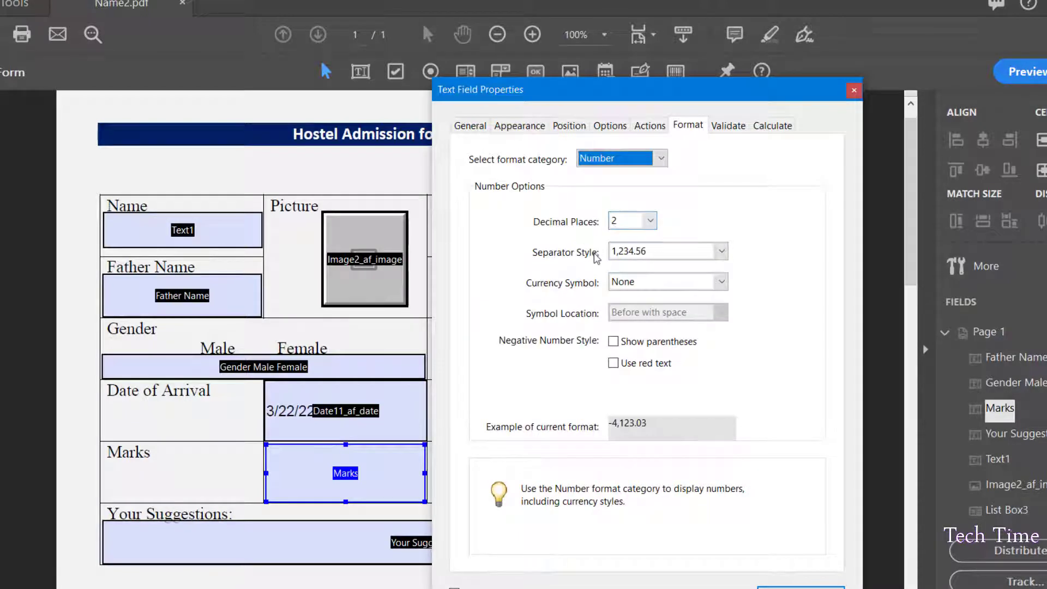
{"action": "left_click", "coordinate": [649, 221]}
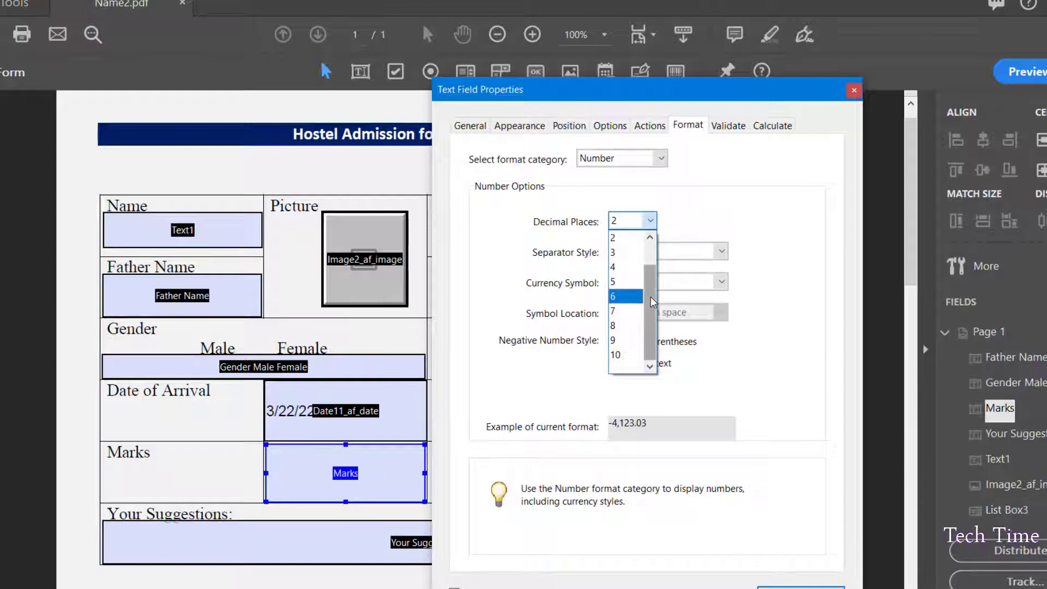
{"action": "left_click", "coordinate": [650, 238]}
{"action": "left_click", "coordinate": [650, 238]}
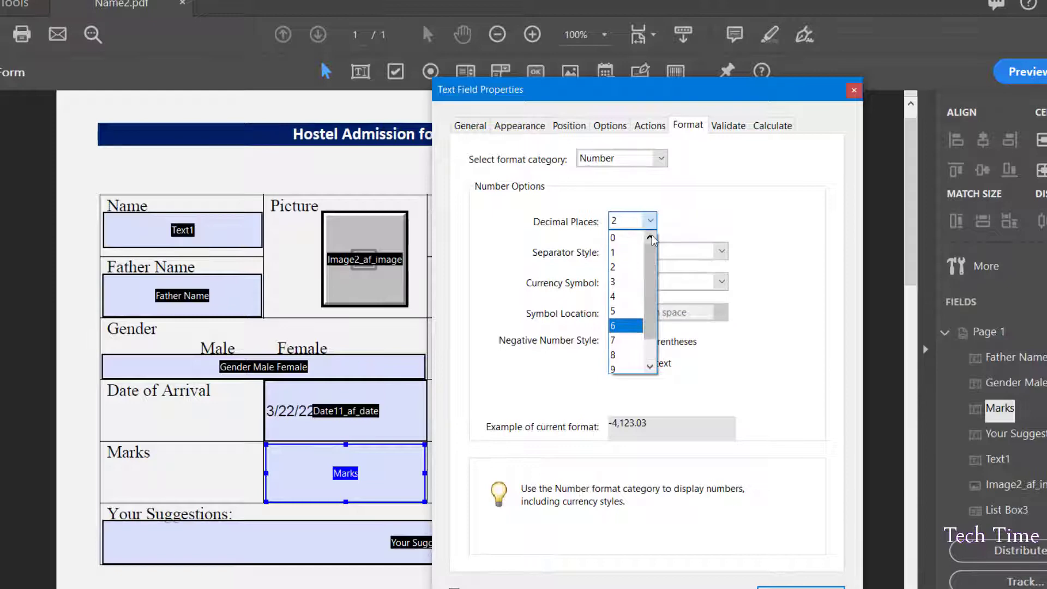
{"action": "left_click", "coordinate": [616, 238]}
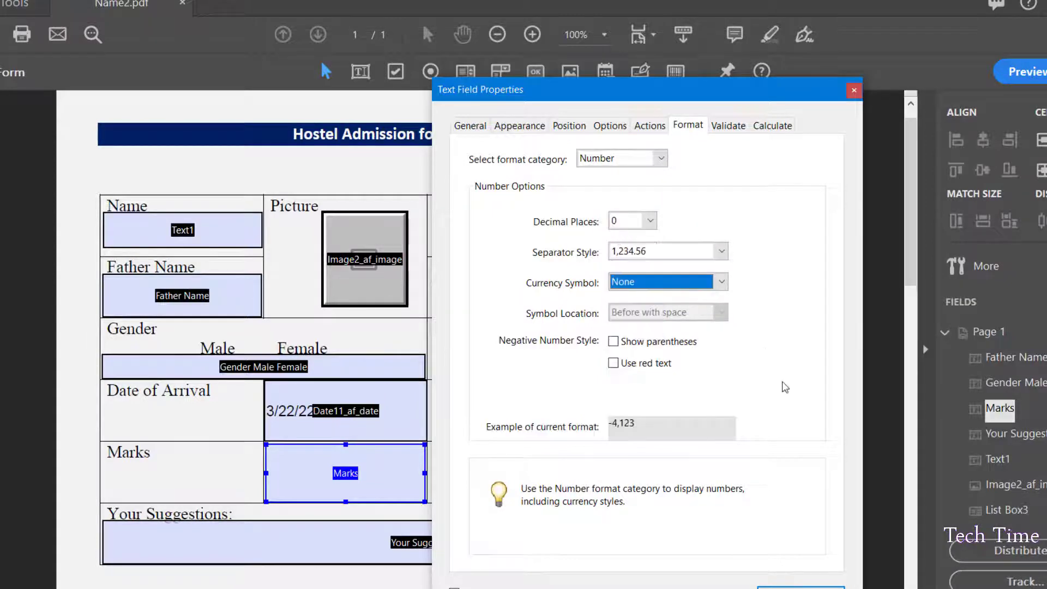
{"action": "left_click", "coordinate": [801, 588]}
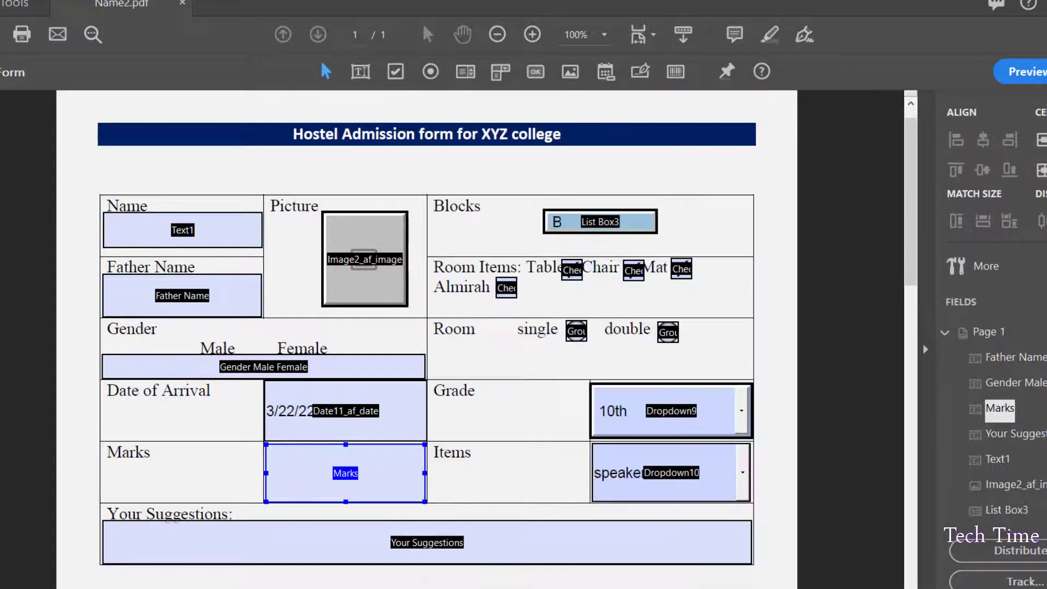
Step: Test the Marks field in preview by entering 12, clear the entry, and return to editing
{"action": "left_click", "coordinate": [1033, 72]}
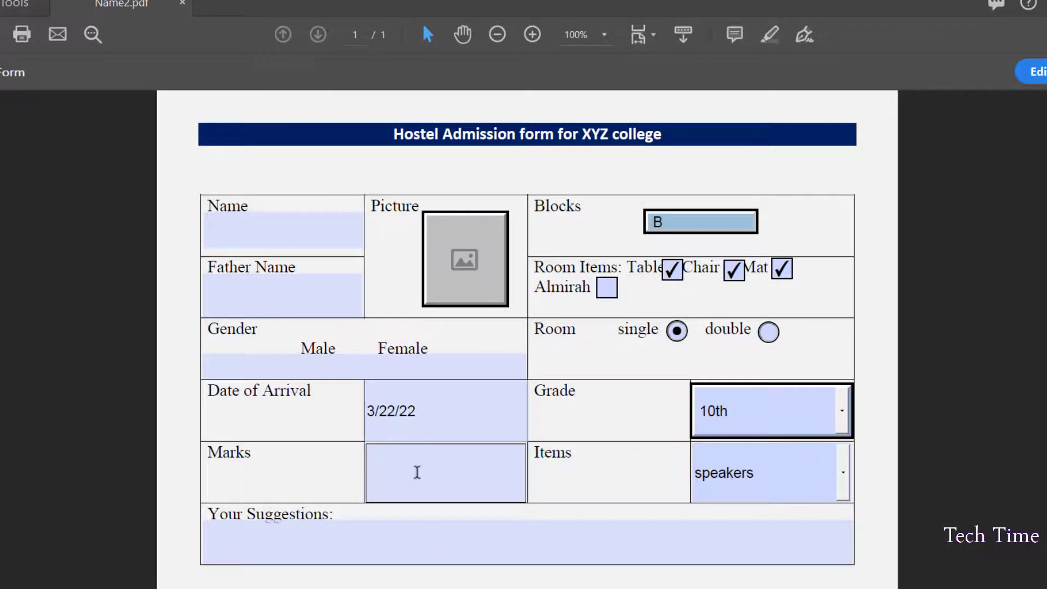
{"action": "left_click", "coordinate": [417, 472]}
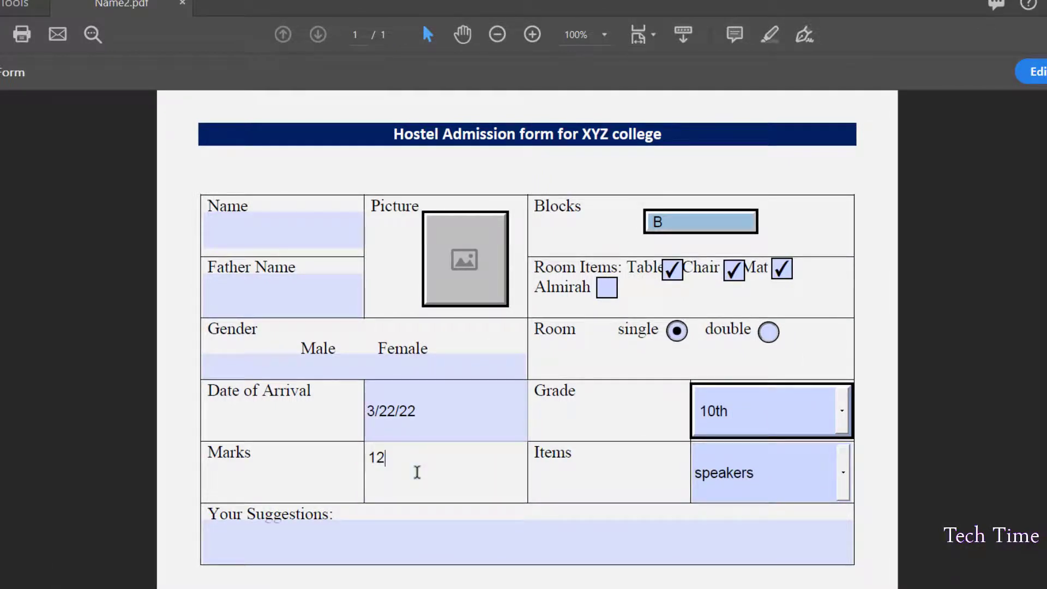
{"action": "key", "text": "BackSpace"}
{"action": "key", "text": "BackSpace"}
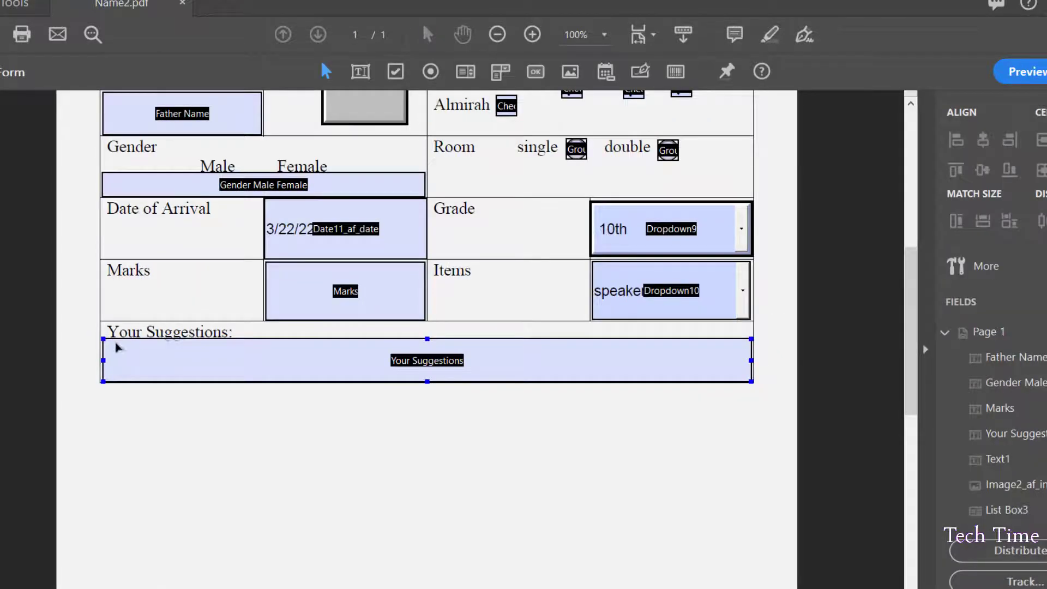
Step: Try a lower upper edge for the Your Suggestions text field and restore it to just under the label
{"action": "left_click", "coordinate": [105, 340]}
{"action": "left_click_drag", "start_coordinate": [104, 340], "coordinate": [104, 346]}
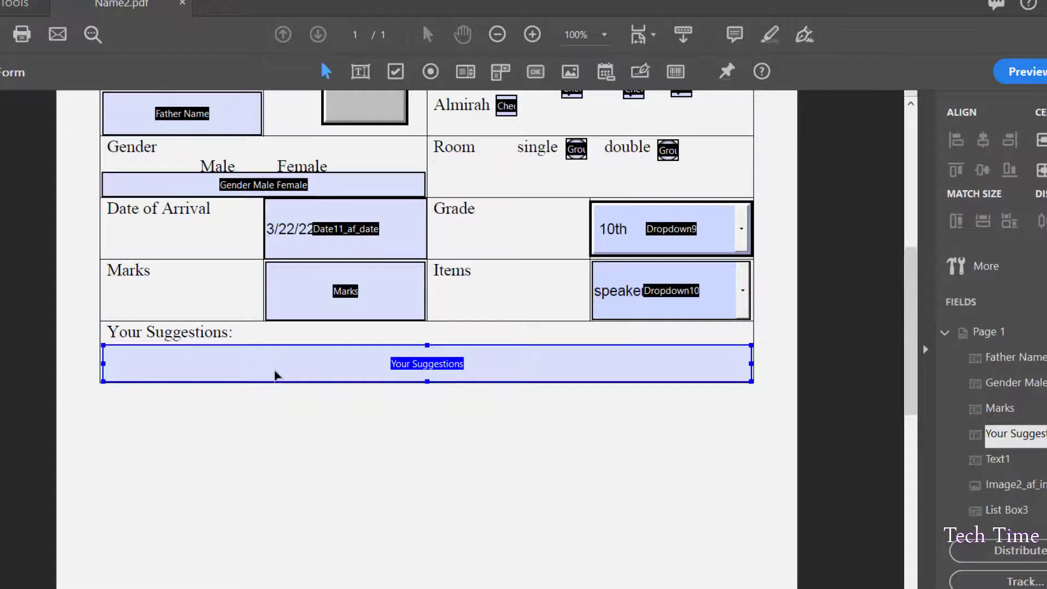
{"action": "left_click_drag", "start_coordinate": [427, 345], "coordinate": [429, 337]}
{"action": "scroll", "coordinate": [907, 373], "scroll_direction": "down", "scroll_amount": 5}
{"action": "scroll", "coordinate": [907, 374], "scroll_direction": "up", "scroll_amount": 10}
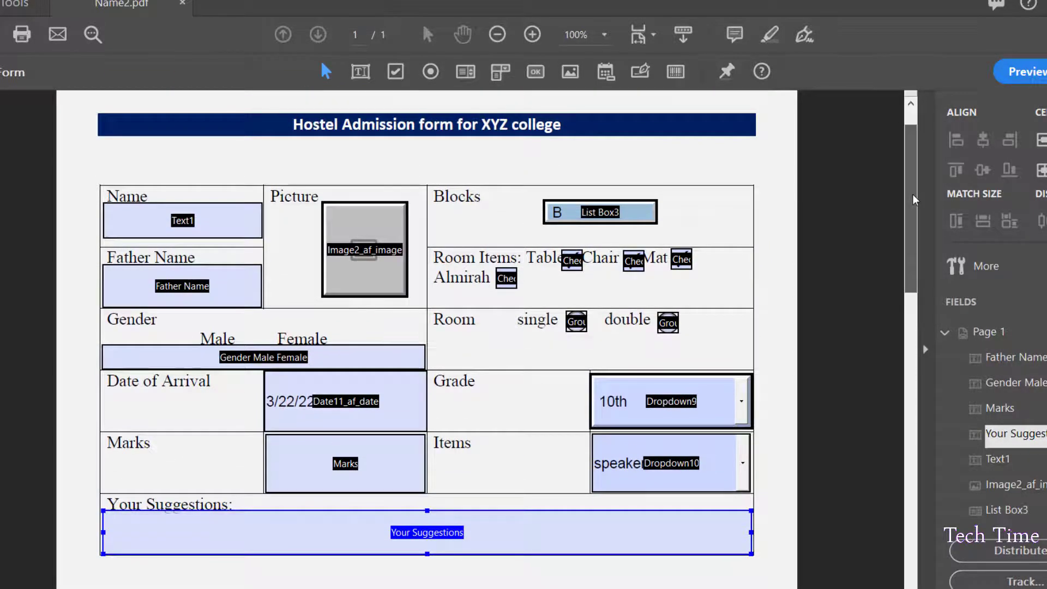
{"action": "left_click_drag", "start_coordinate": [914, 199], "coordinate": [916, 271]}
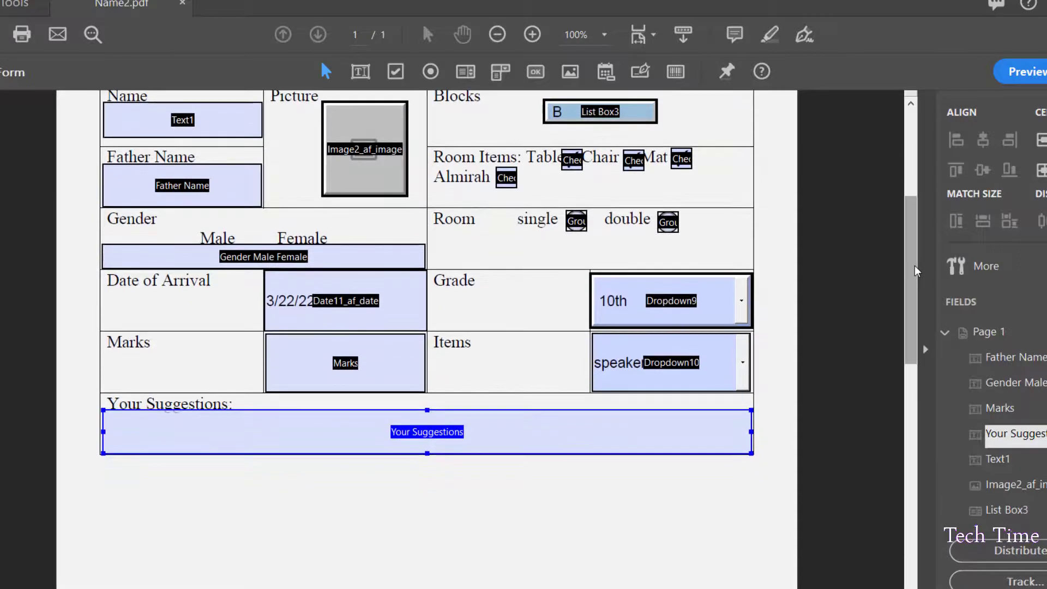
{"action": "left_click", "coordinate": [658, 385], "text": "shift"}
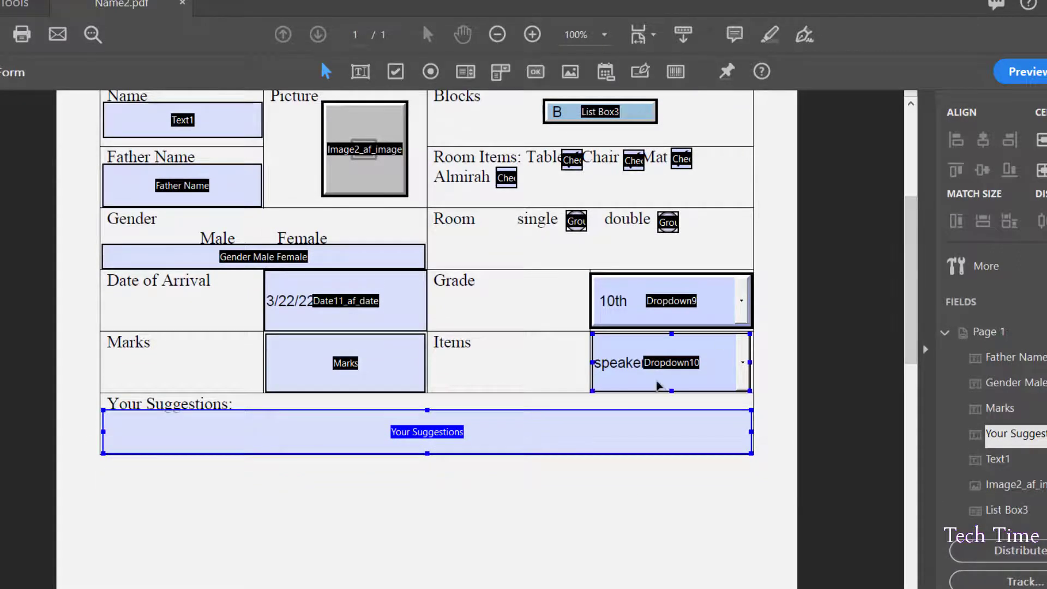
Step: Place a button field on the page below the left end of the form table and open its full properties
{"action": "left_click", "coordinate": [535, 73]}
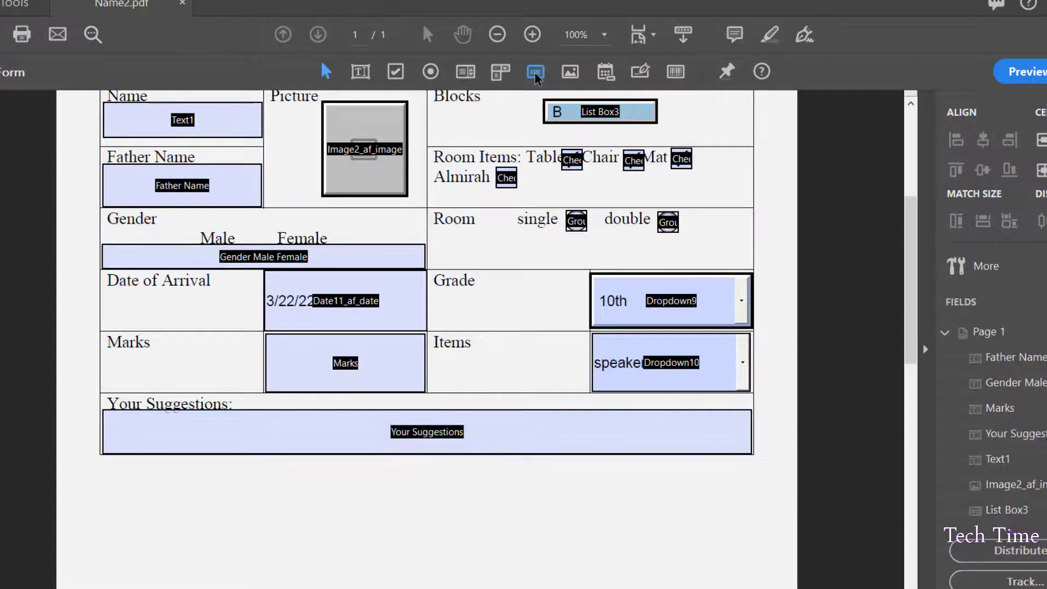
{"action": "left_click", "coordinate": [151, 540]}
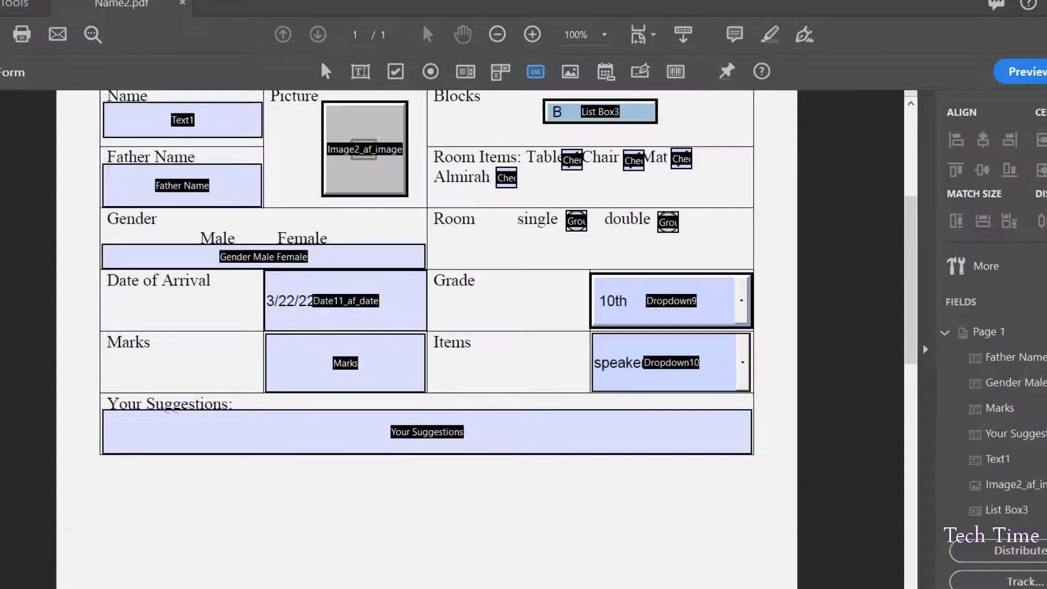
{"action": "left_click", "coordinate": [246, 507]}
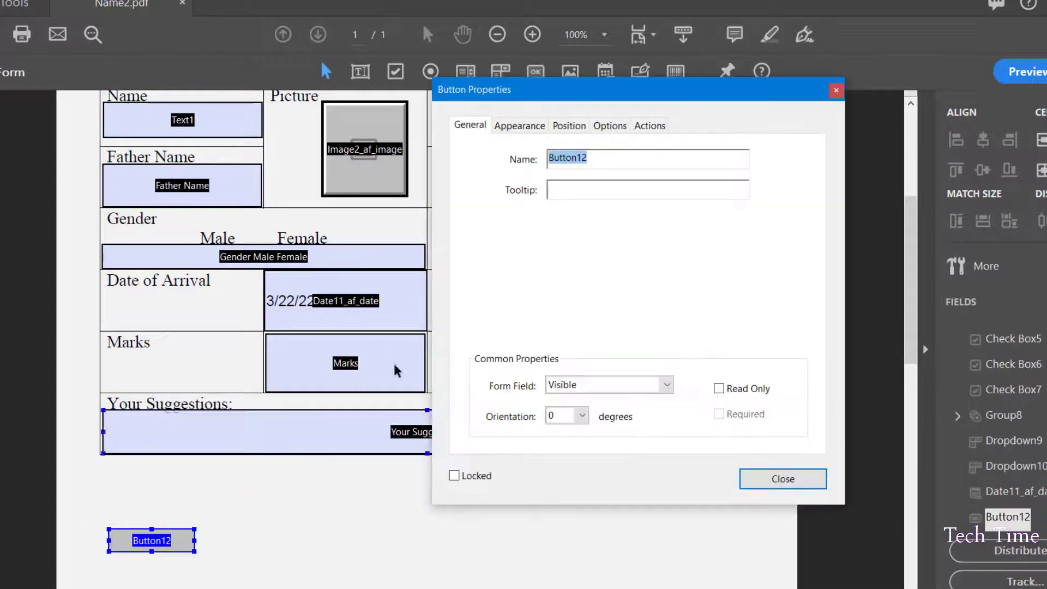
Step: Style the button with a light grey fill and a Thick, Beveled border, and enlarge it from its lower-right corner
{"action": "left_click", "coordinate": [519, 126]}
{"action": "left_click", "coordinate": [565, 211]}
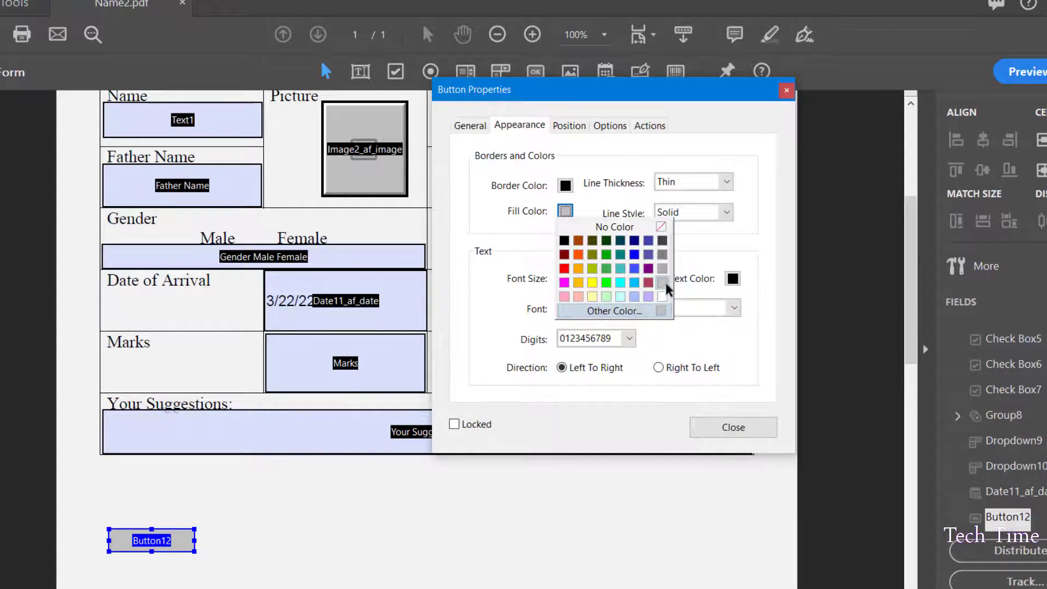
{"action": "left_click", "coordinate": [662, 282]}
{"action": "left_click", "coordinate": [726, 182]}
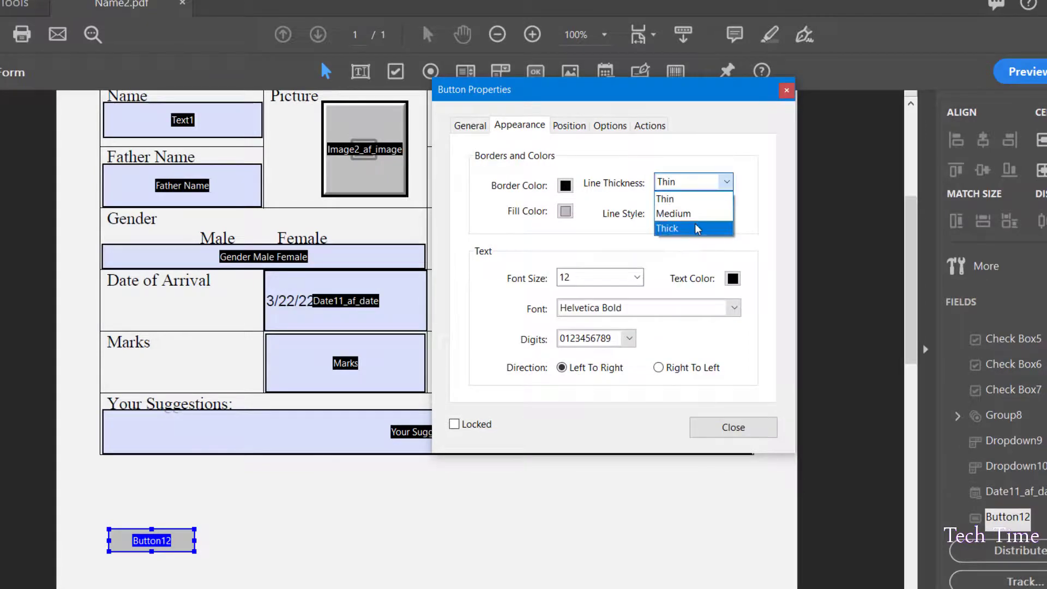
{"action": "left_click", "coordinate": [671, 227]}
{"action": "left_click", "coordinate": [728, 212]}
{"action": "left_click", "coordinate": [670, 258]}
{"action": "left_click_drag", "start_coordinate": [195, 551], "coordinate": [224, 574]}
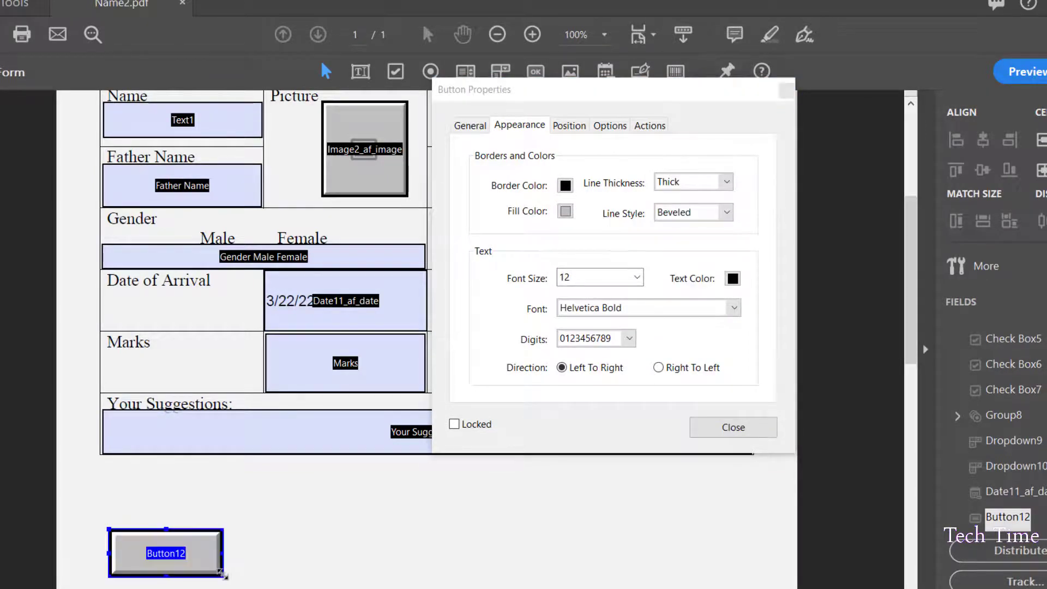
Step: Label the new button "Clear form"
{"action": "left_click", "coordinate": [609, 125]}
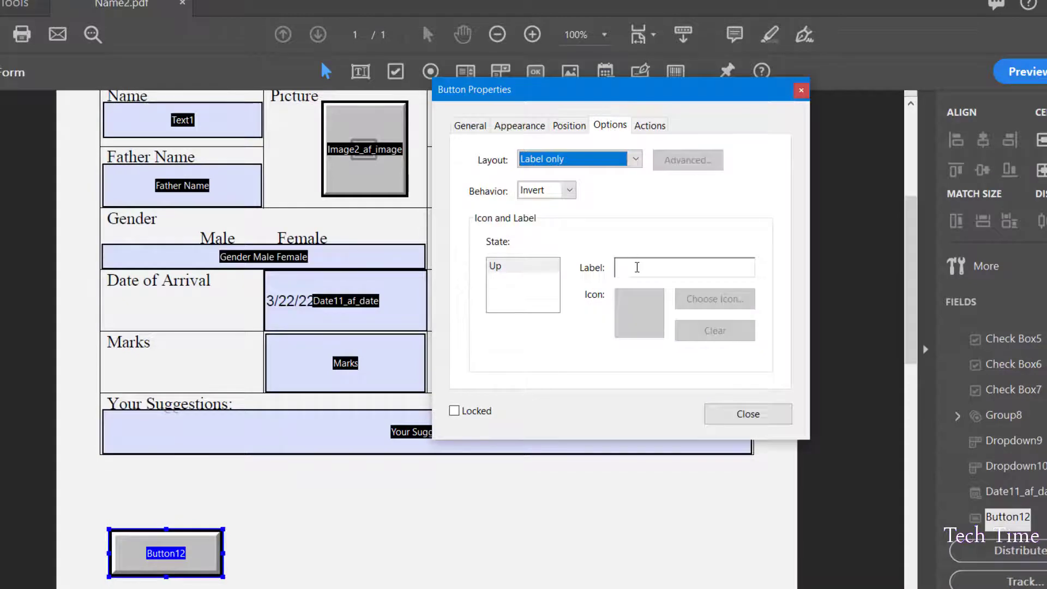
{"action": "left_click", "coordinate": [637, 267]}
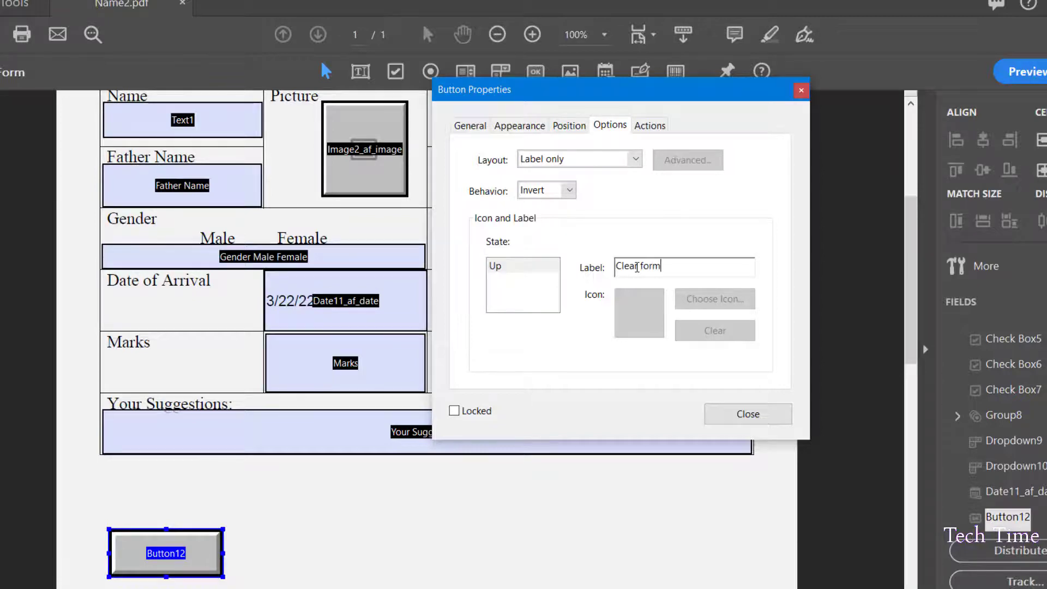
{"action": "type", "text": "Clear form"}
Step: Add a Mouse Up action to the Clear form button that resets the form, with all fields included, and finish its properties
{"action": "left_click", "coordinate": [649, 126]}
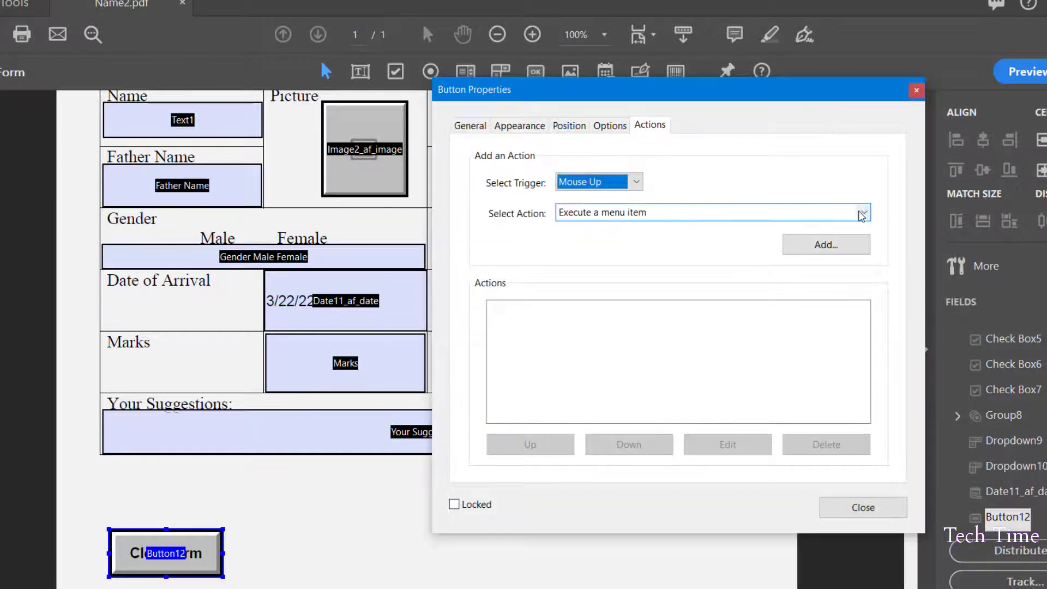
{"action": "left_click", "coordinate": [863, 214]}
{"action": "left_click_drag", "start_coordinate": [864, 283], "coordinate": [865, 327]}
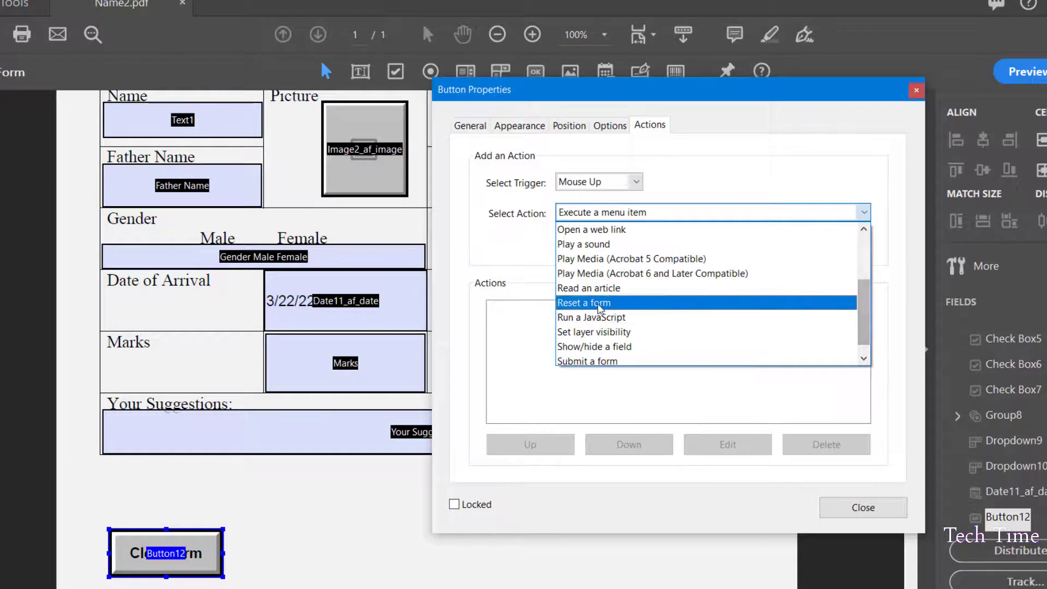
{"action": "left_click", "coordinate": [593, 308]}
{"action": "scroll", "coordinate": [474, 297], "scroll_direction": "down", "scroll_amount": 2}
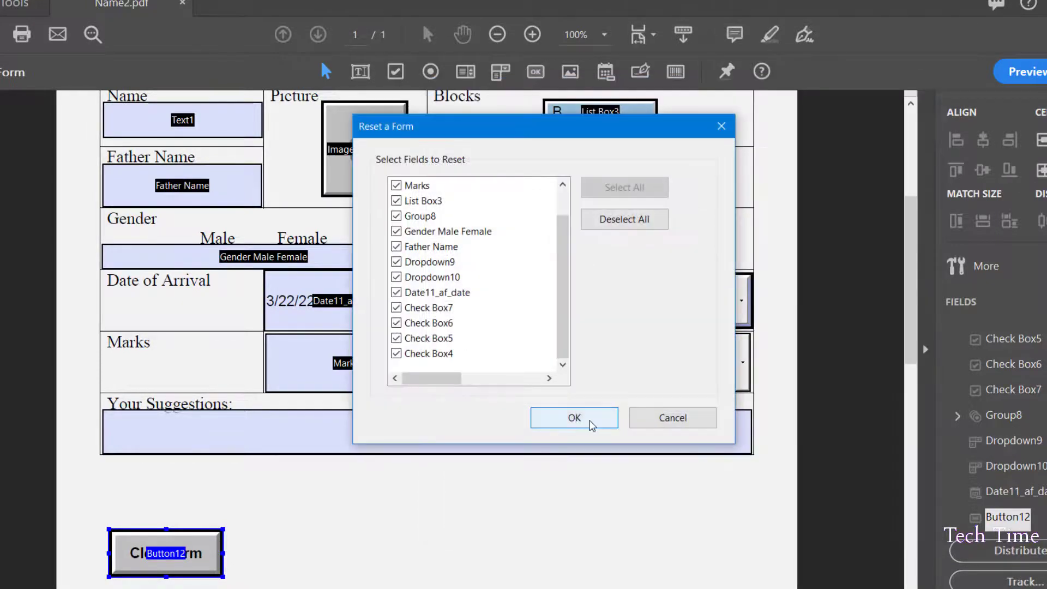
{"action": "left_click", "coordinate": [592, 423]}
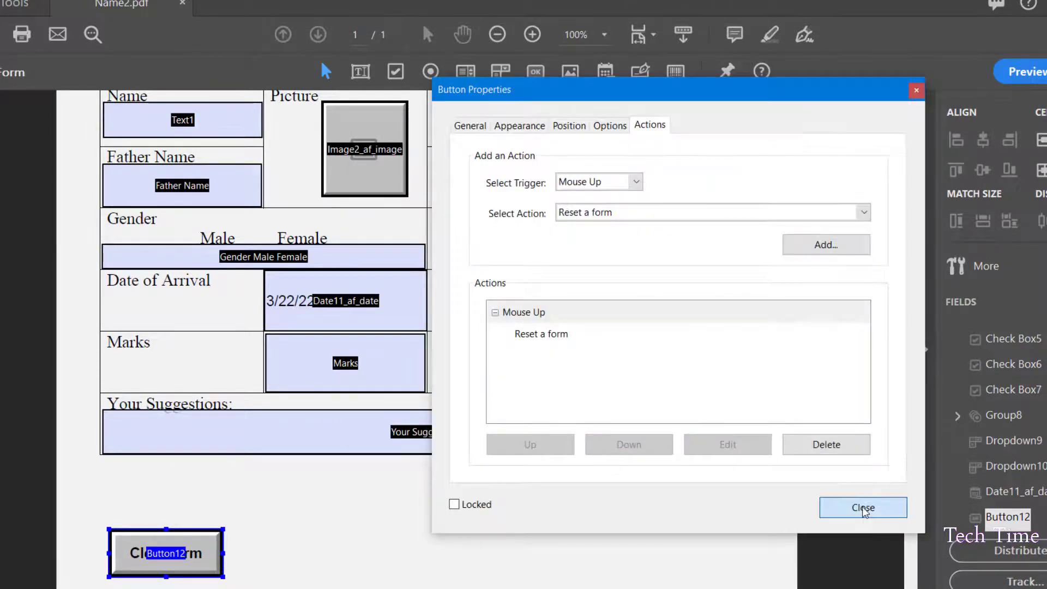
{"action": "left_click", "coordinate": [863, 507]}
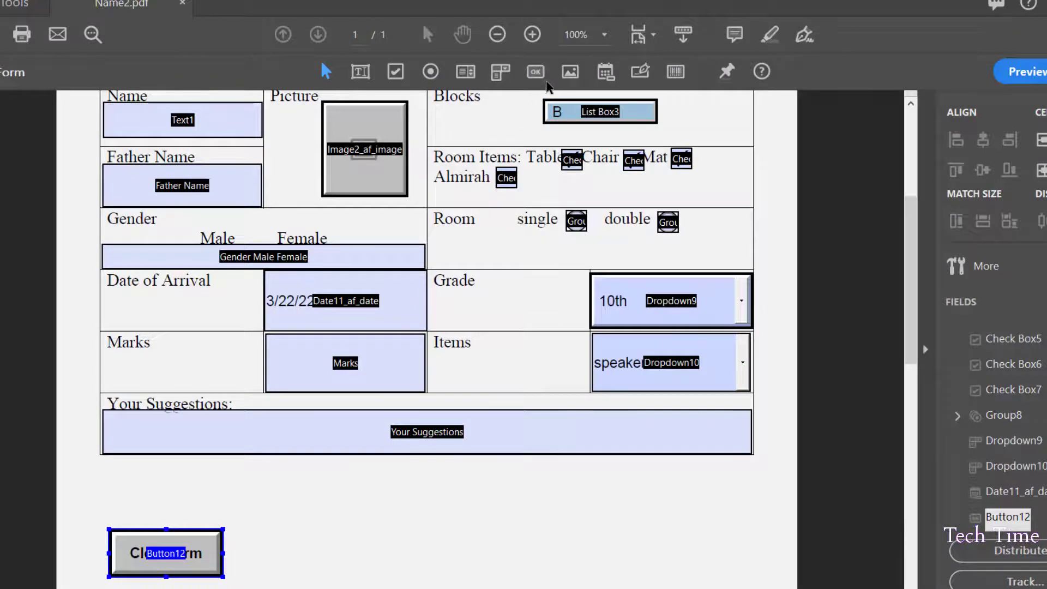
Step: Place a second button field below the right end of the form table and open its full properties
{"action": "left_click", "coordinate": [536, 72]}
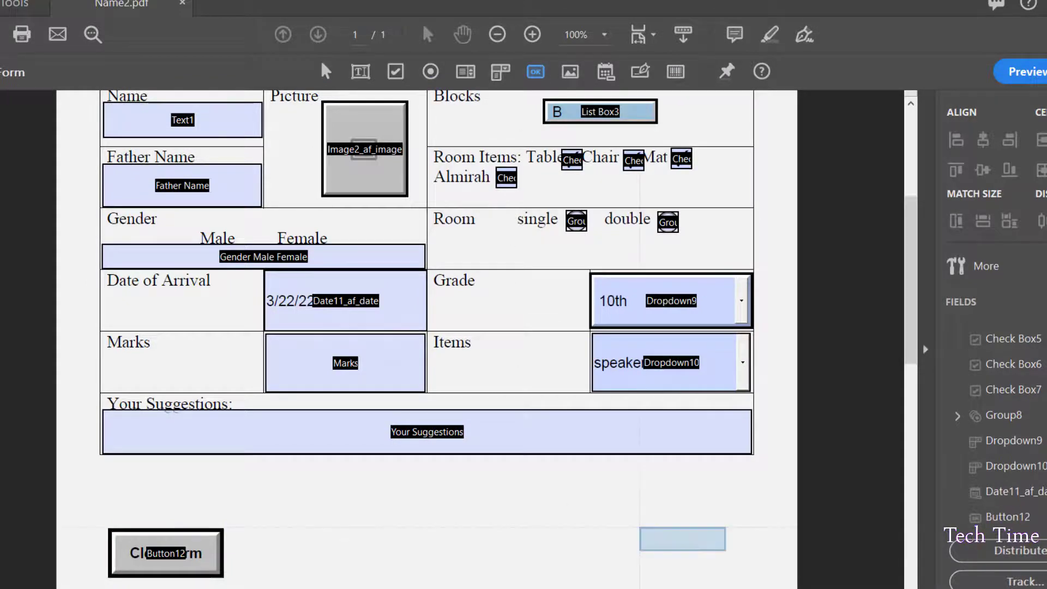
{"action": "left_click", "coordinate": [682, 539]}
{"action": "left_click", "coordinate": [782, 506]}
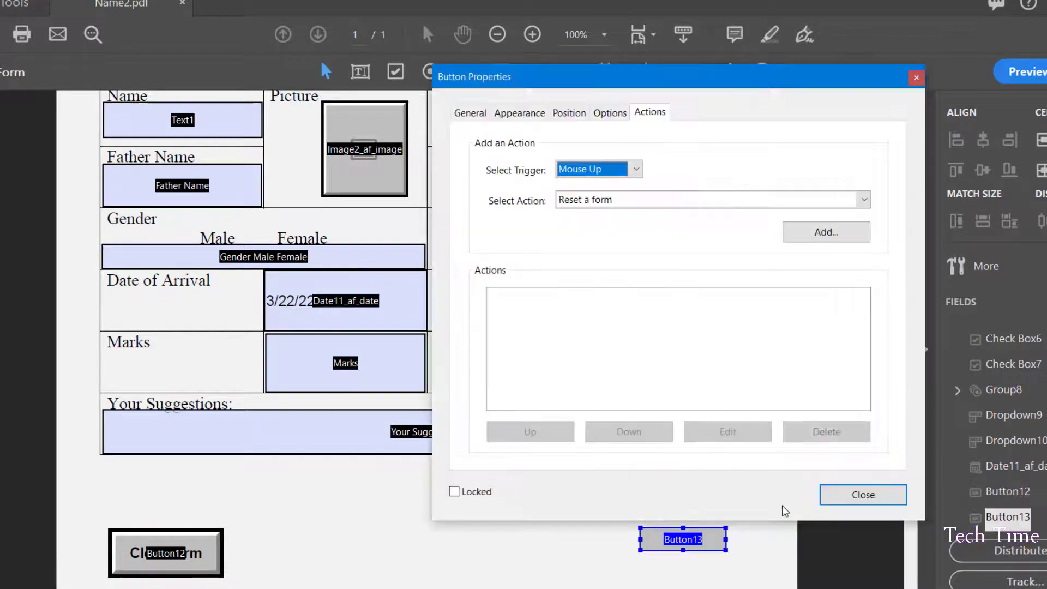
Step: Label the second button "SUBMIT" in capitals
{"action": "left_click", "coordinate": [609, 113]}
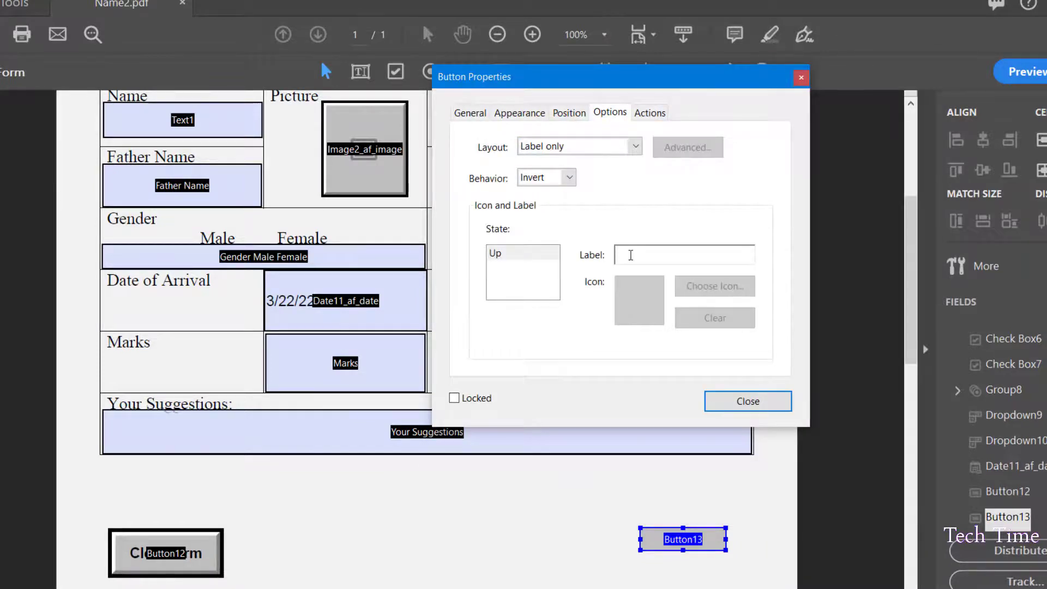
{"action": "left_click", "coordinate": [630, 255]}
{"action": "type", "text": "submit"}
{"action": "key", "text": "BackSpace"}
{"action": "key", "text": "BackSpace"}
{"action": "key", "text": "BackSpace"}
{"action": "key", "text": "BackSpace"}
{"action": "key", "text": "BackSpace"}
{"action": "key", "text": "BackSpace"}
{"action": "type", "text": "SUBM"}
{"action": "left_click", "coordinate": [646, 114]}
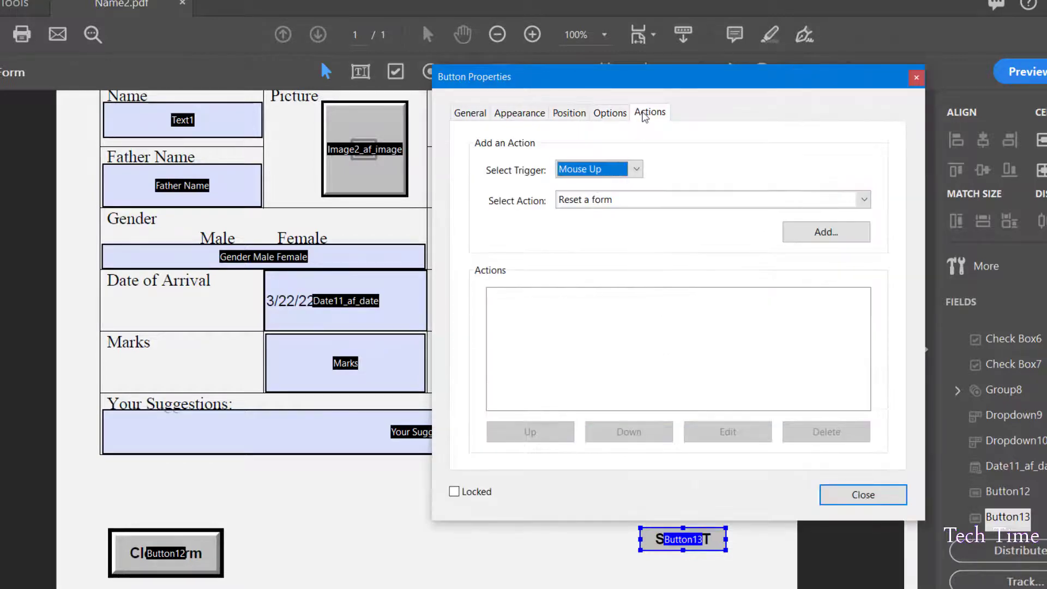
{"action": "left_click", "coordinate": [681, 205]}
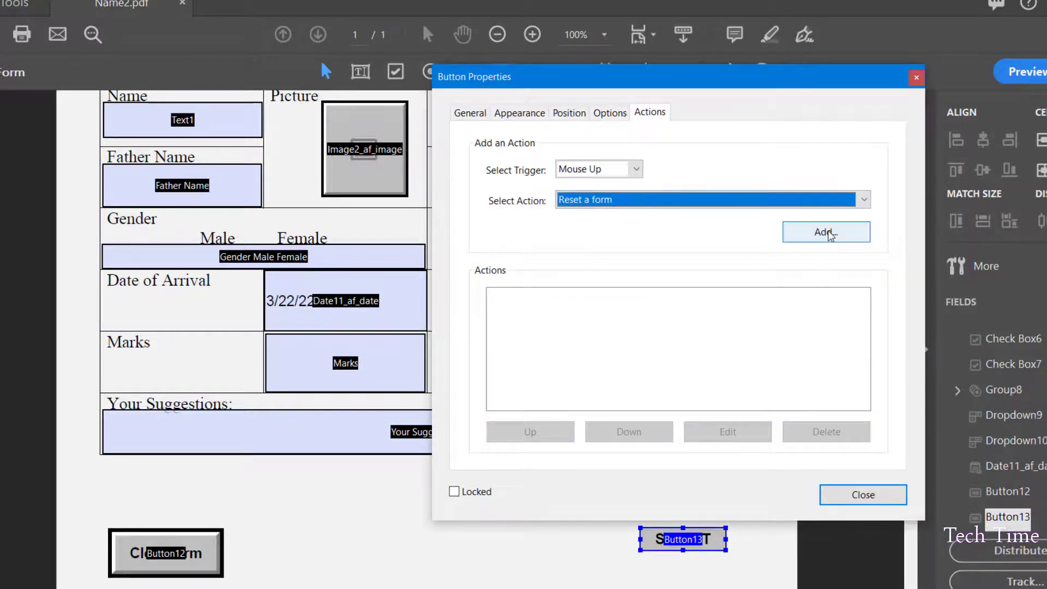
{"action": "left_click", "coordinate": [829, 234]}
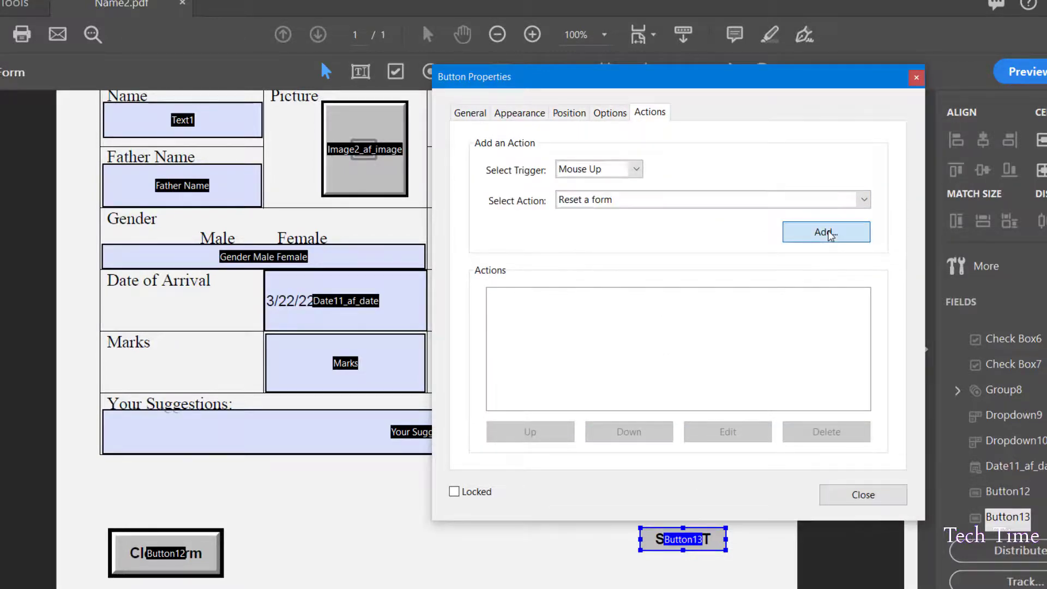
{"action": "left_click", "coordinate": [863, 200]}
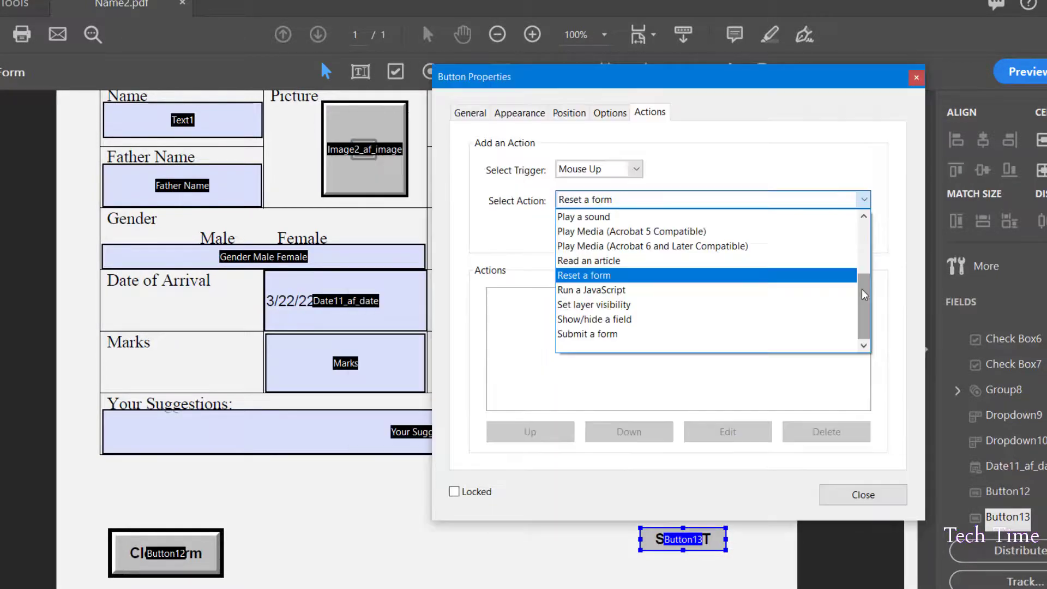
{"action": "left_click", "coordinate": [604, 333]}
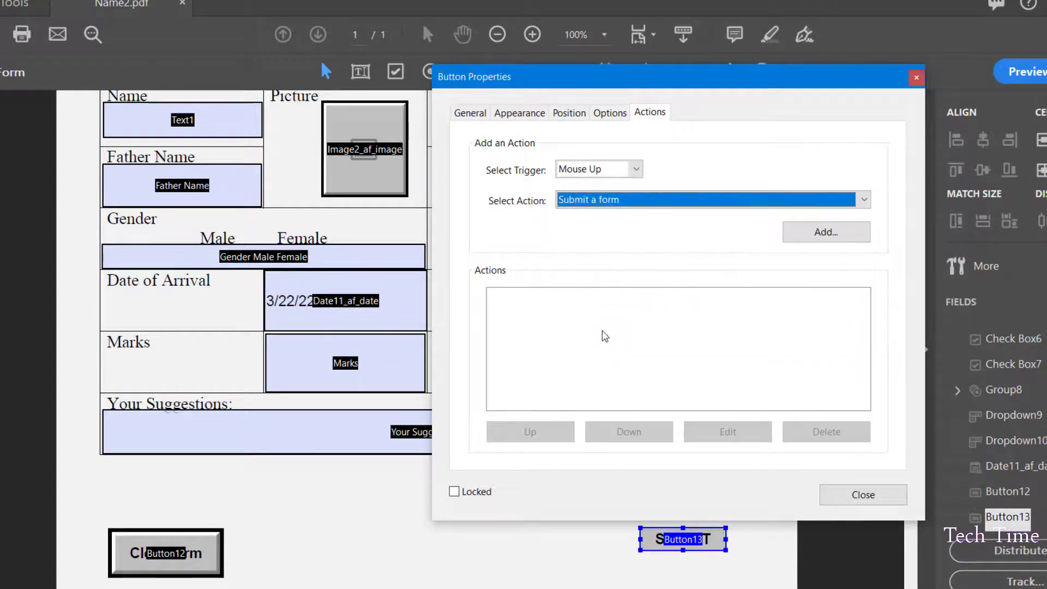
{"action": "left_click", "coordinate": [822, 234]}
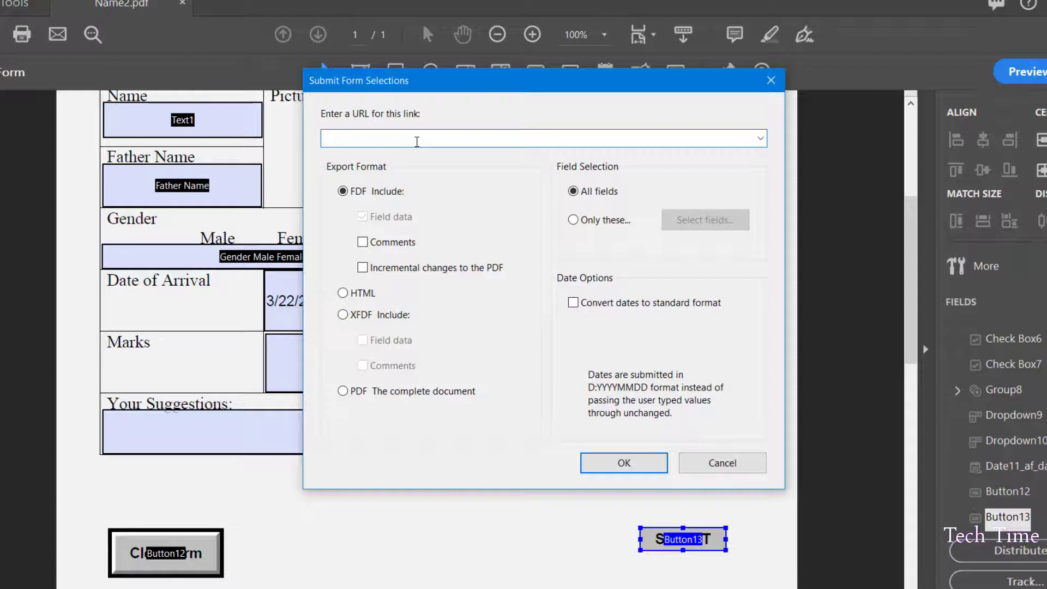
{"action": "type", "text": "www.xyz.com"}
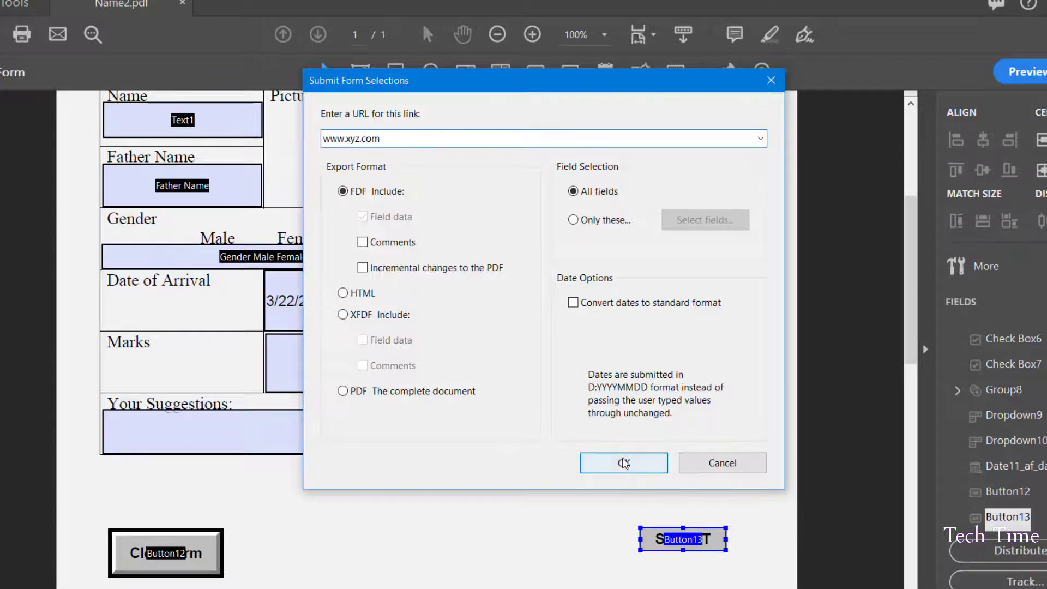
{"action": "left_click", "coordinate": [625, 461]}
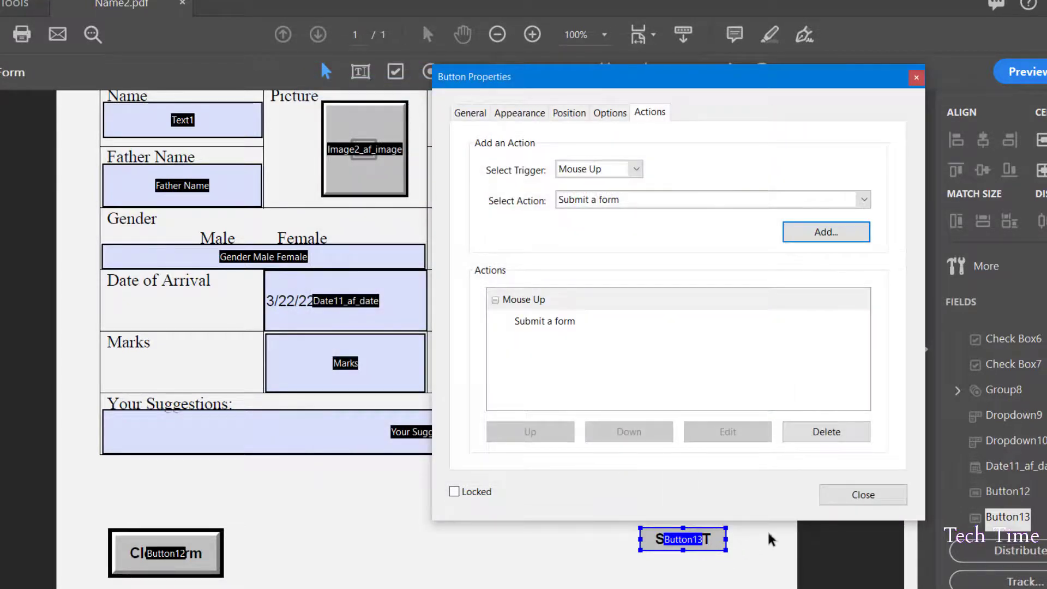
{"action": "left_click", "coordinate": [865, 495]}
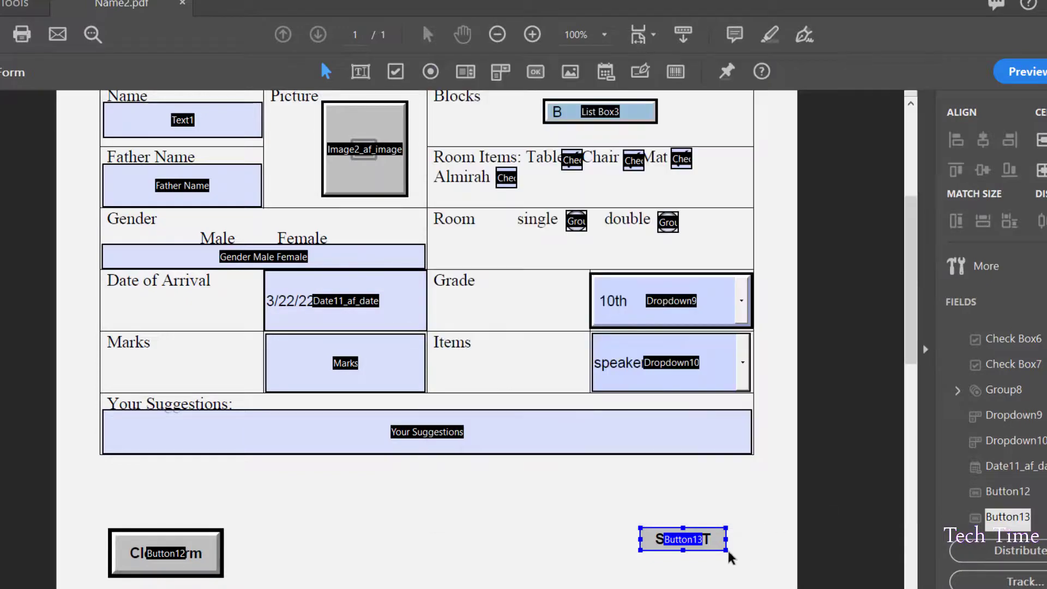
{"action": "left_click_drag", "start_coordinate": [725, 550], "coordinate": [749, 567]}
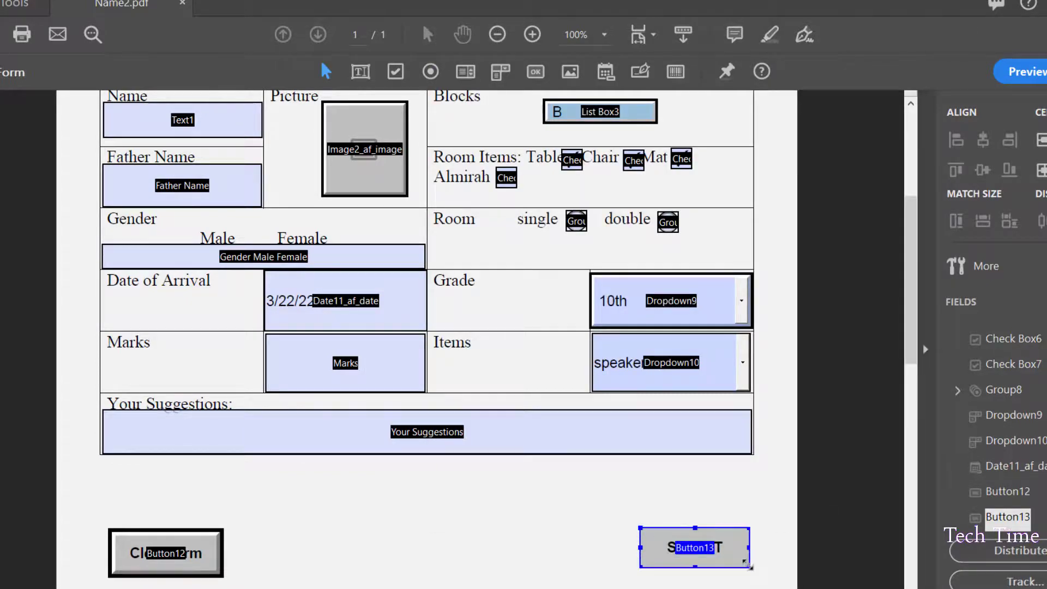
{"action": "left_click_drag", "start_coordinate": [641, 528], "coordinate": [619, 519]}
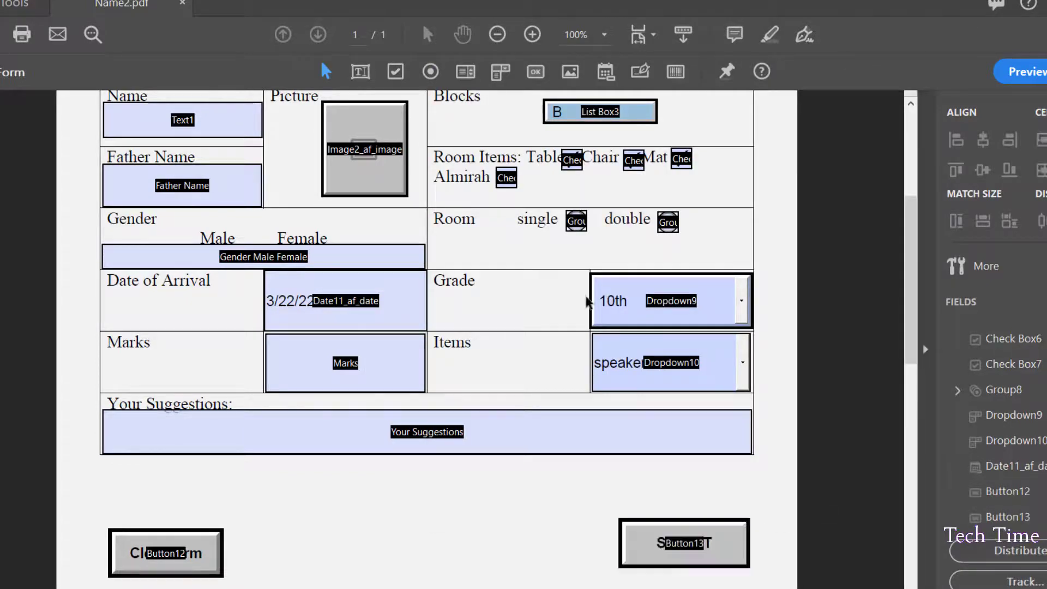
Step: Insert a barcode field between the Clear form and SUBMIT buttons, proceeding without sample data in all fields
{"action": "left_click", "coordinate": [676, 72]}
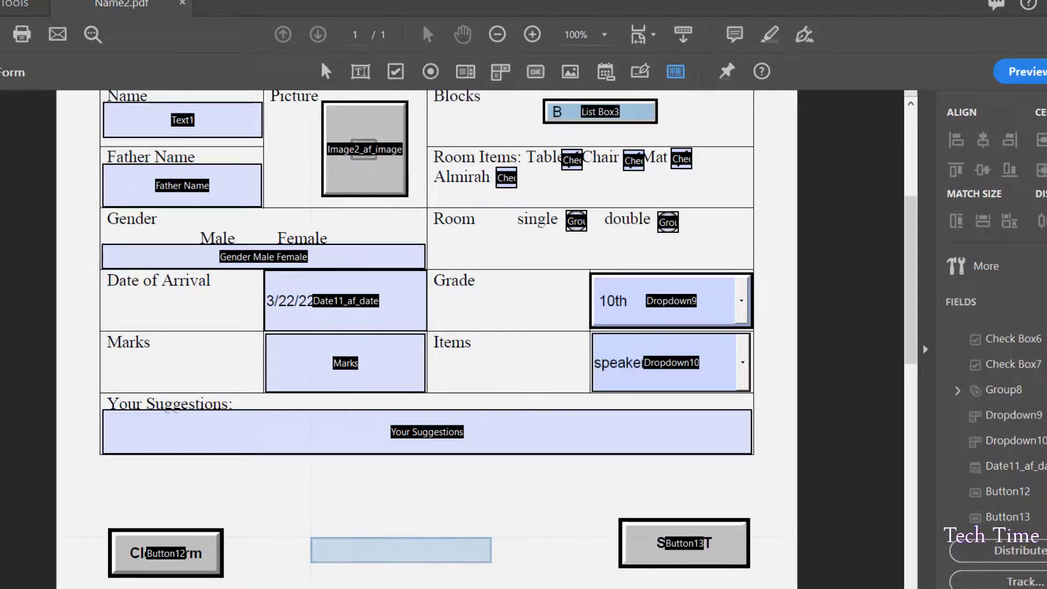
{"action": "left_click", "coordinate": [311, 537]}
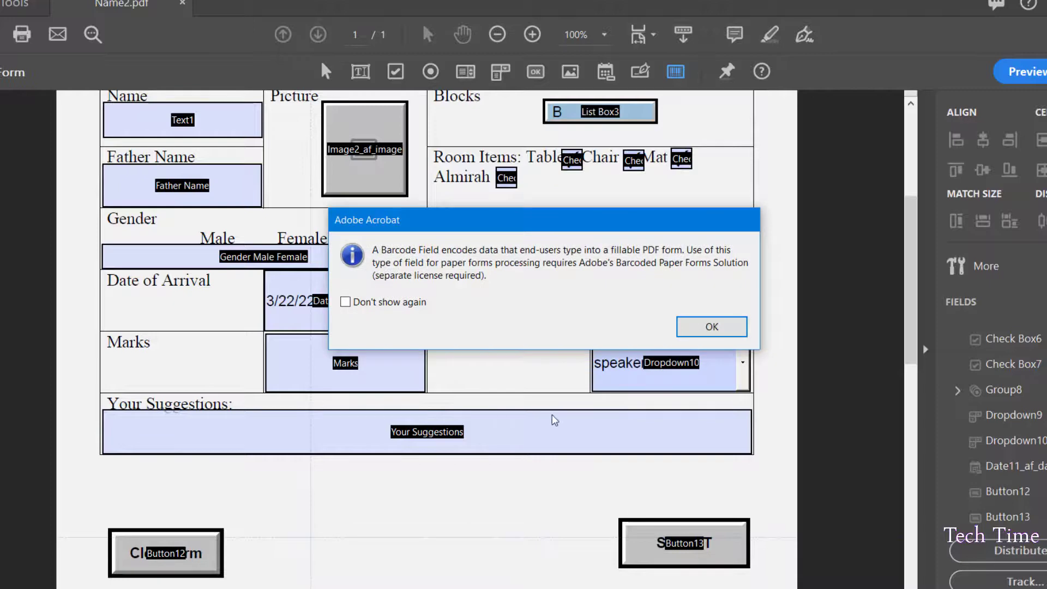
{"action": "left_click", "coordinate": [710, 327]}
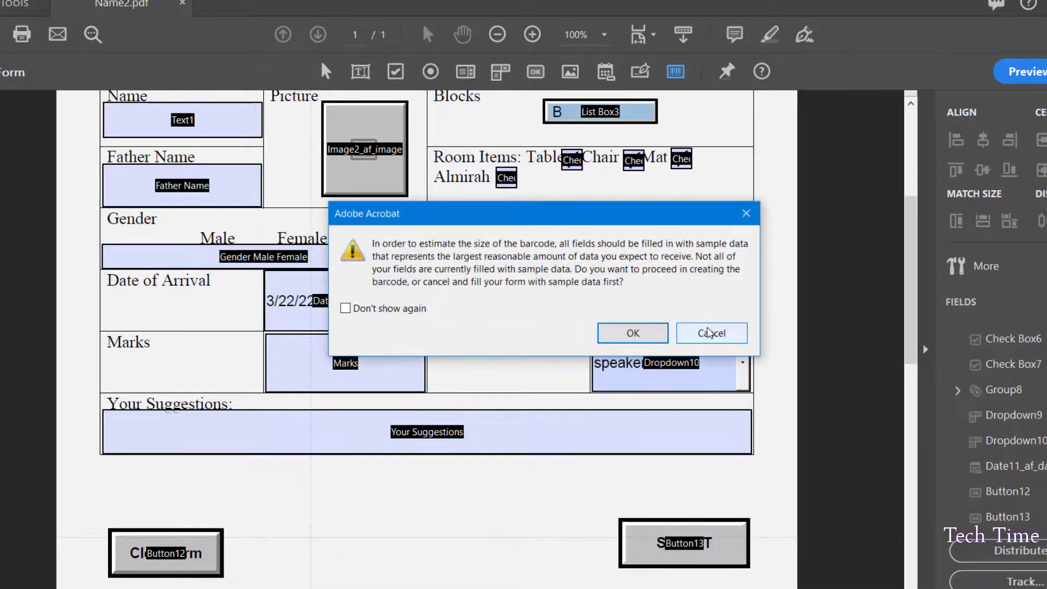
{"action": "left_click", "coordinate": [630, 332]}
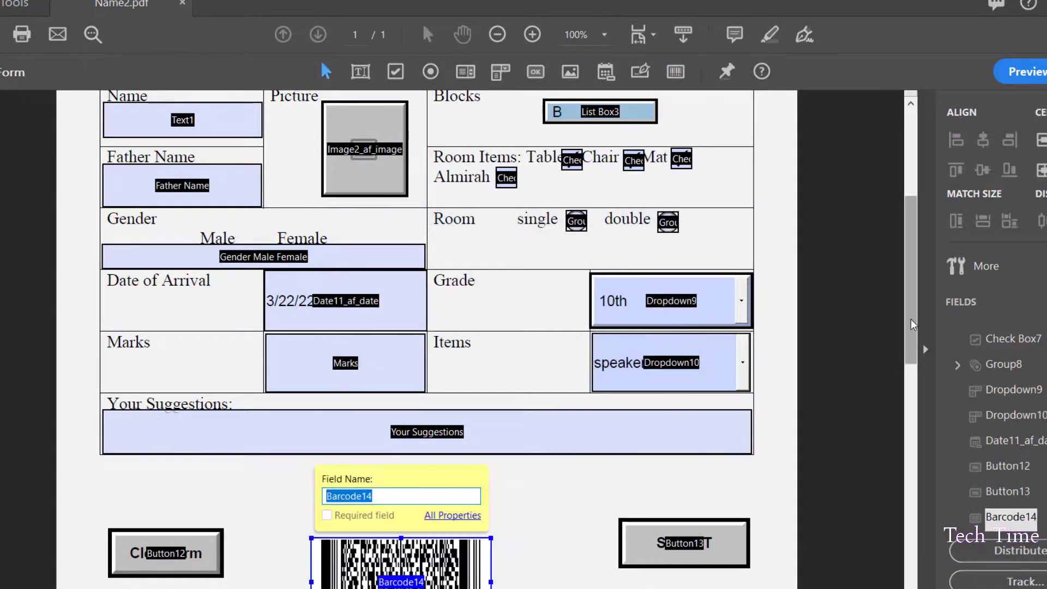
Step: Deselect the barcode field and switch the finished form to preview mode
{"action": "scroll", "coordinate": [913, 325], "scroll_direction": "down", "scroll_amount": 3}
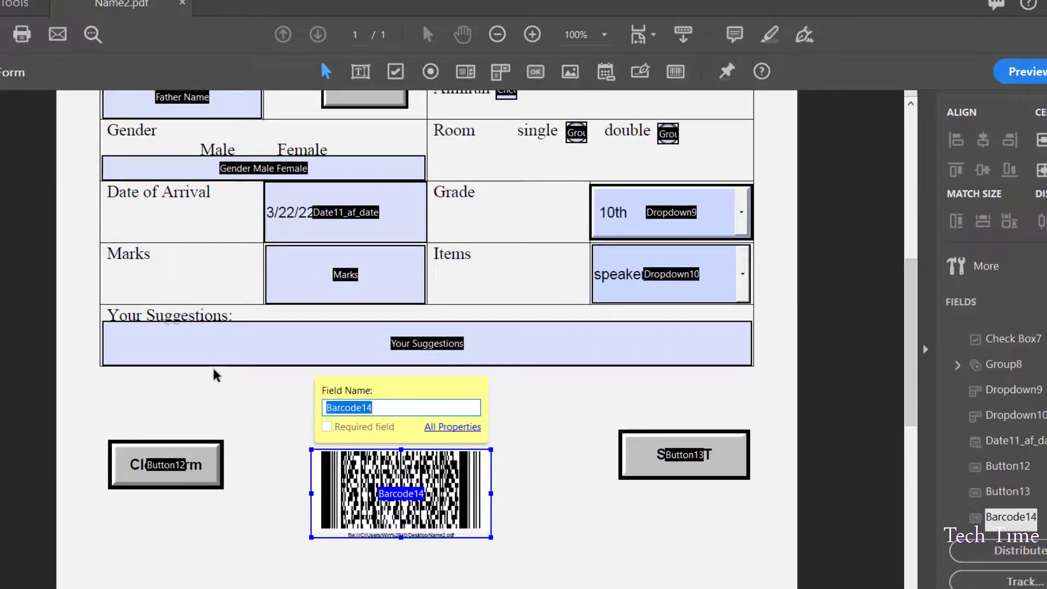
{"action": "left_click", "coordinate": [540, 500]}
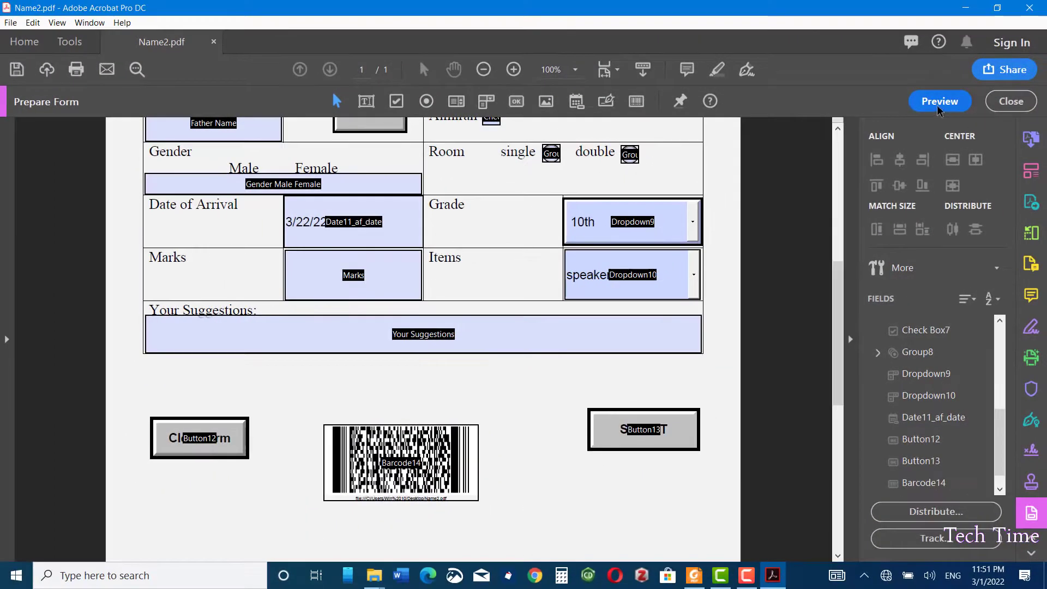
{"action": "left_click", "coordinate": [1024, 71]}
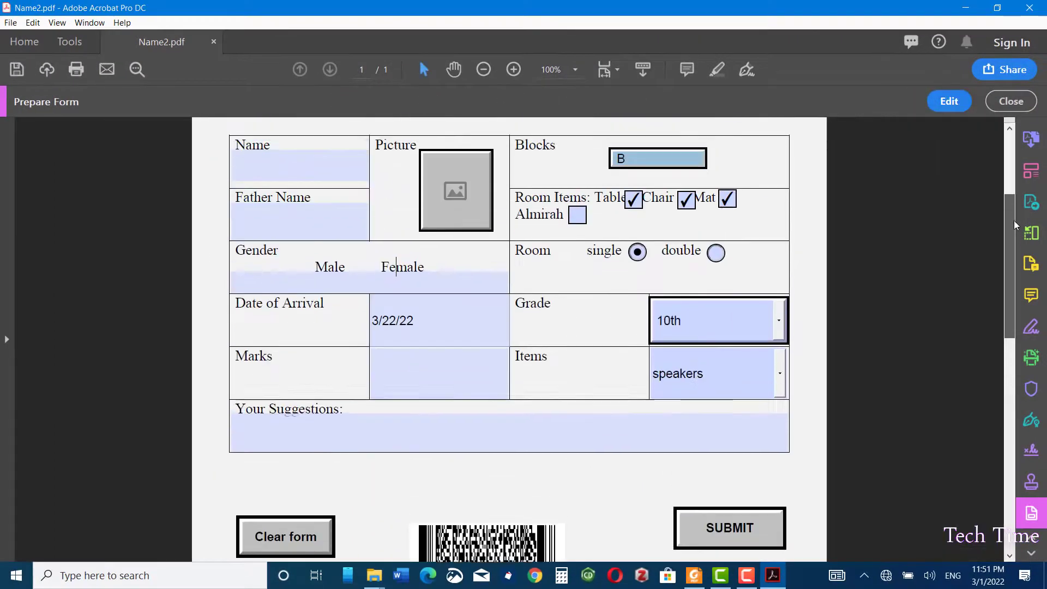
{"action": "left_click_drag", "start_coordinate": [1013, 220], "coordinate": [1042, 164]}
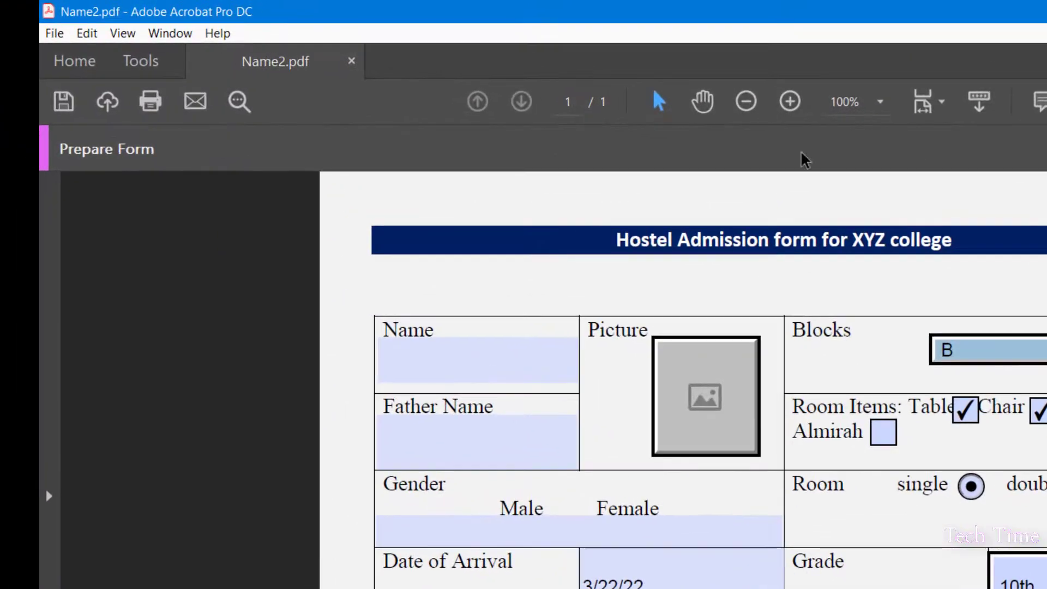
Step: Save the form to the Desktop as a Reader Extended PDF with form fill-in and save enabled, named "Hostel admission form.pdf"
{"action": "left_click", "coordinate": [53, 34]}
{"action": "mouse_move", "coordinate": [184, 218]}
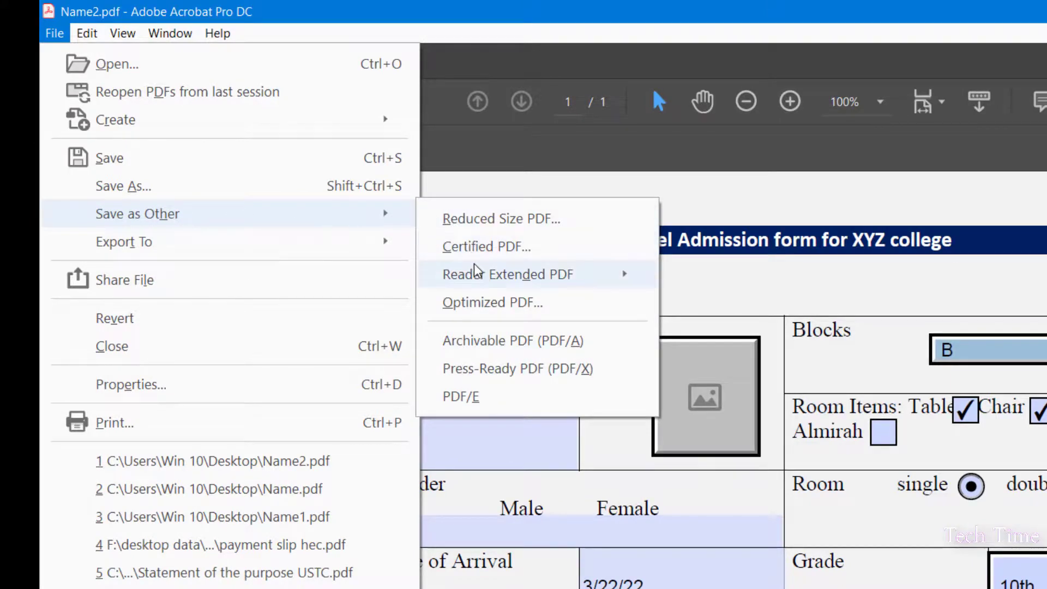
{"action": "mouse_move", "coordinate": [482, 273]}
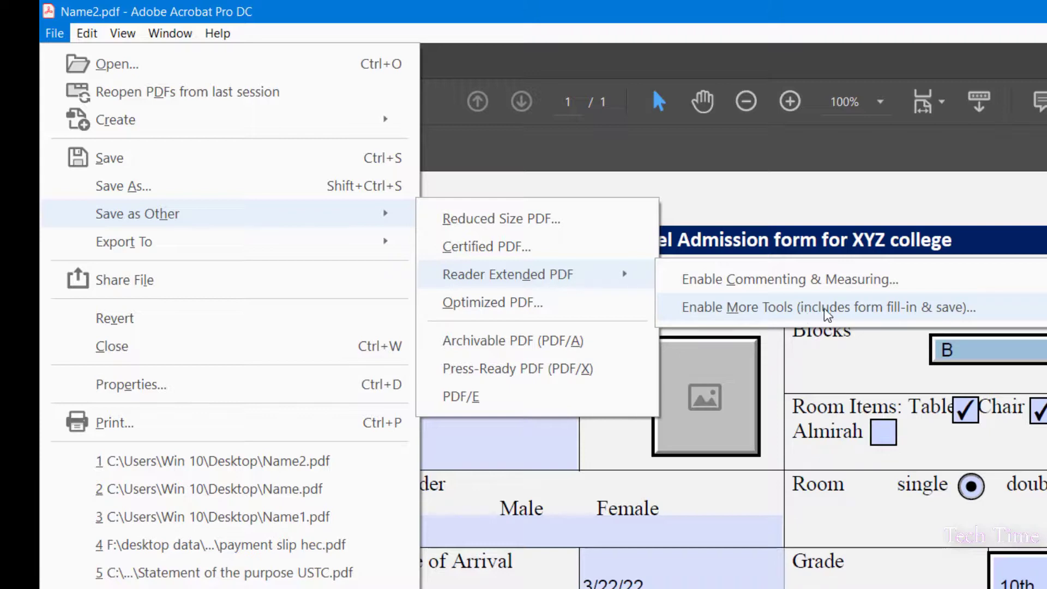
{"action": "left_click", "coordinate": [934, 314]}
{"action": "left_click", "coordinate": [888, 540]}
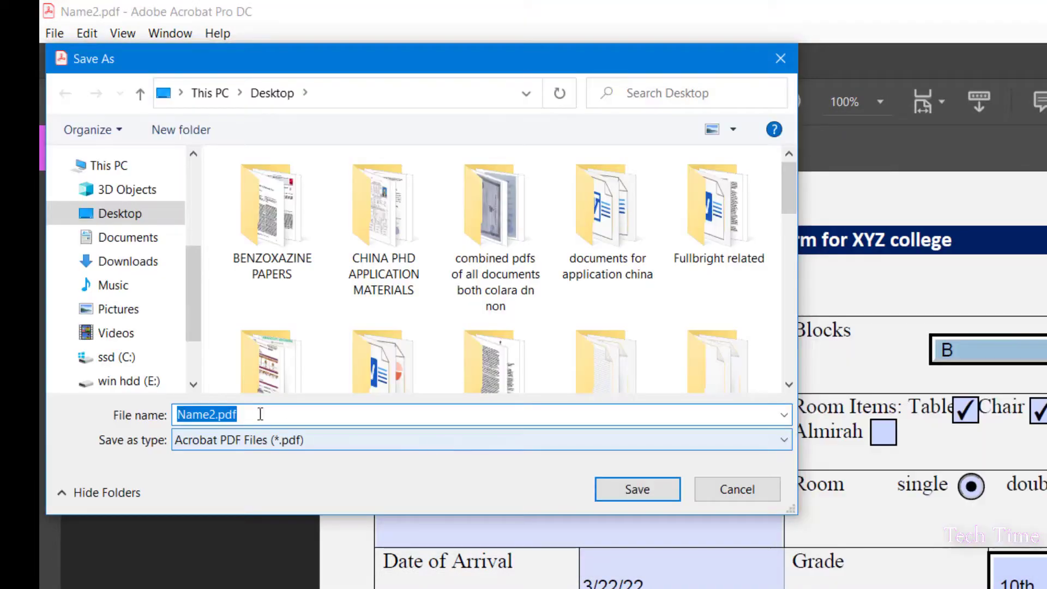
{"action": "left_click", "coordinate": [217, 416]}
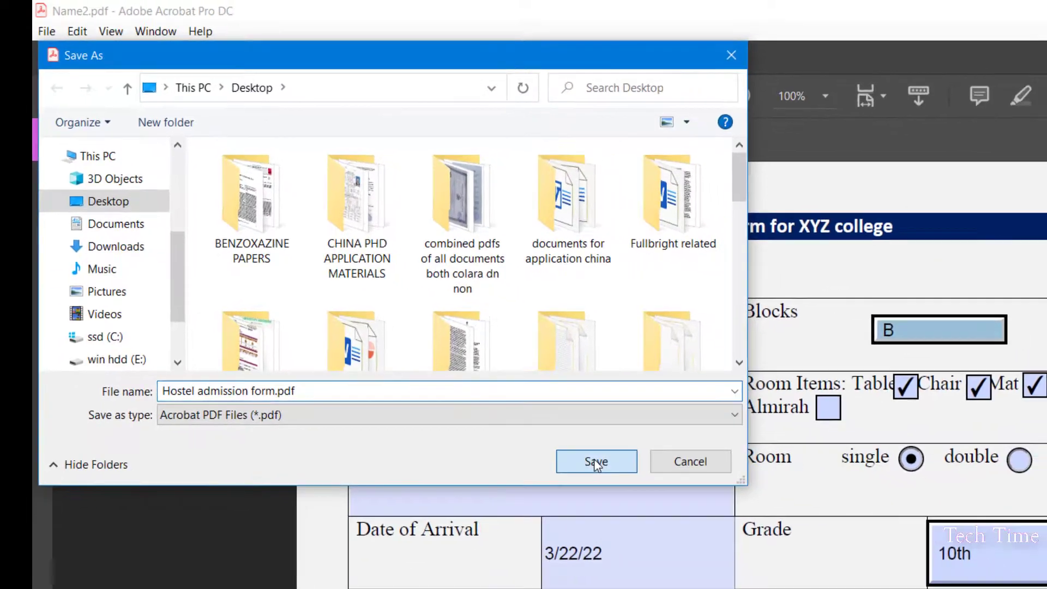
{"action": "left_click", "coordinate": [637, 490]}
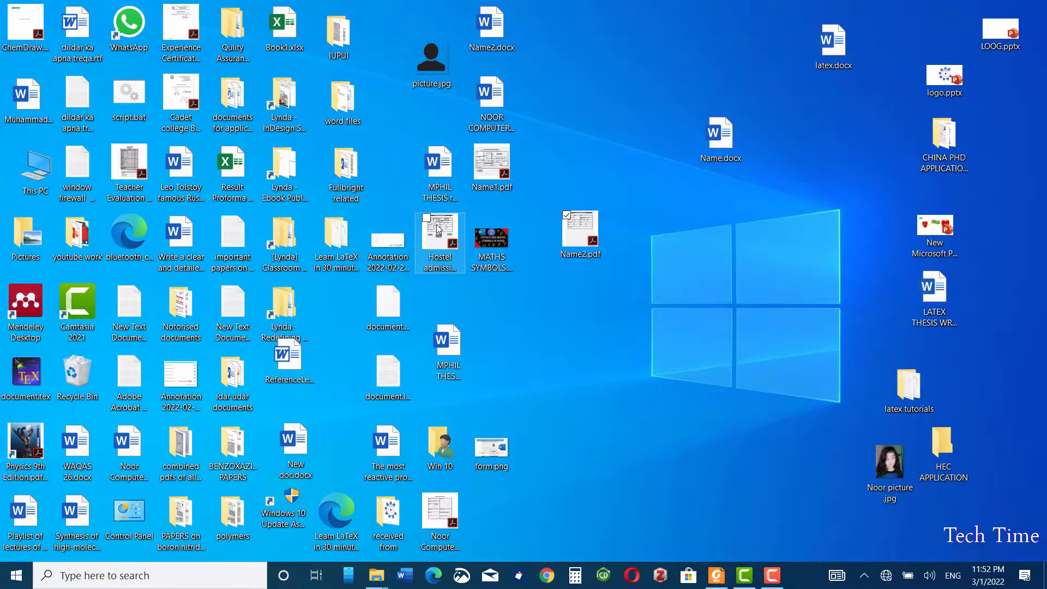
Step: Open the Hostel admission form PDF from the desktop in Foxit Reader 10.1
{"action": "right_click", "coordinate": [439, 229]}
{"action": "left_click", "coordinate": [425, 328]}
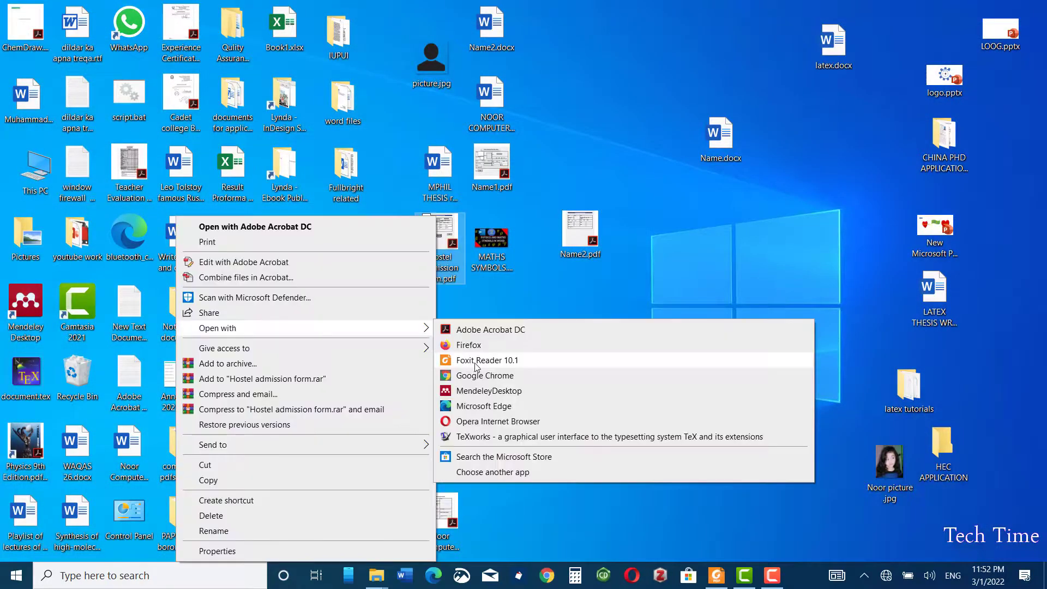
{"action": "left_click", "coordinate": [482, 362]}
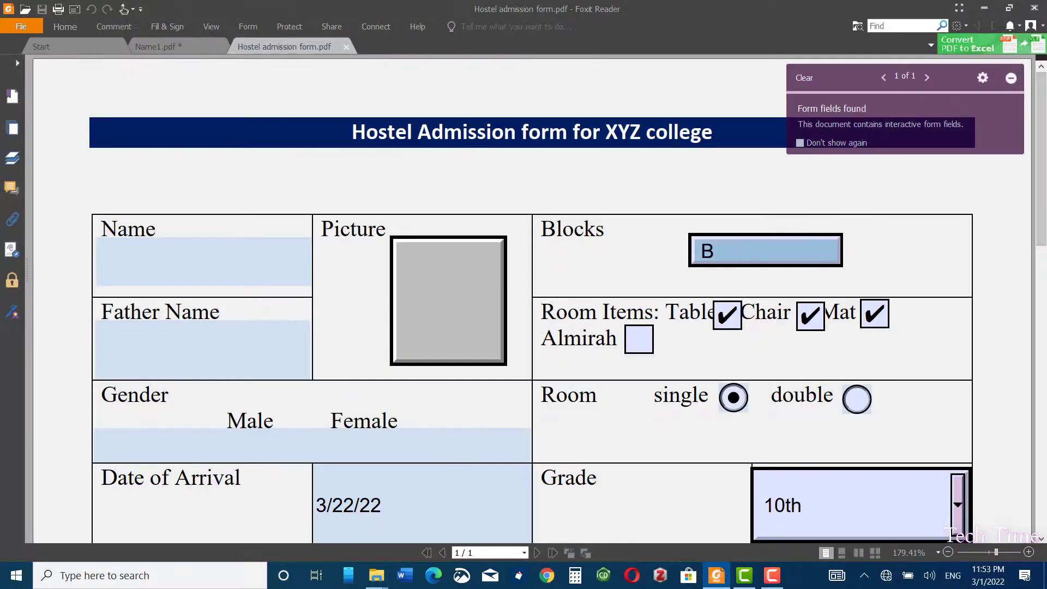
Step: Insert a photo into the Picture field, tick the Almirah check box, and untick Table and Chair
{"action": "left_click", "coordinate": [448, 289]}
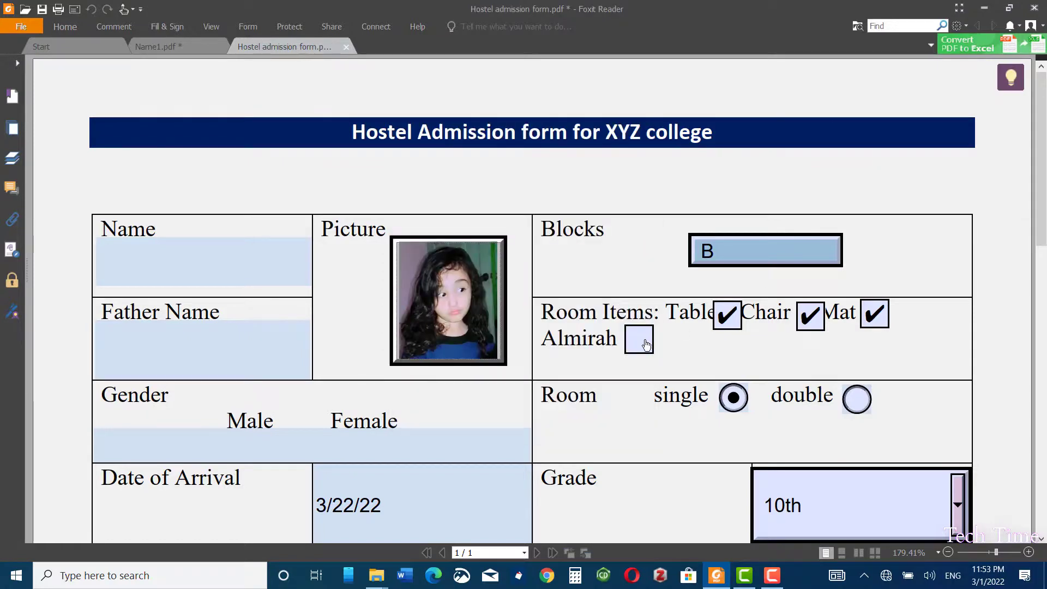
{"action": "left_click", "coordinate": [645, 344]}
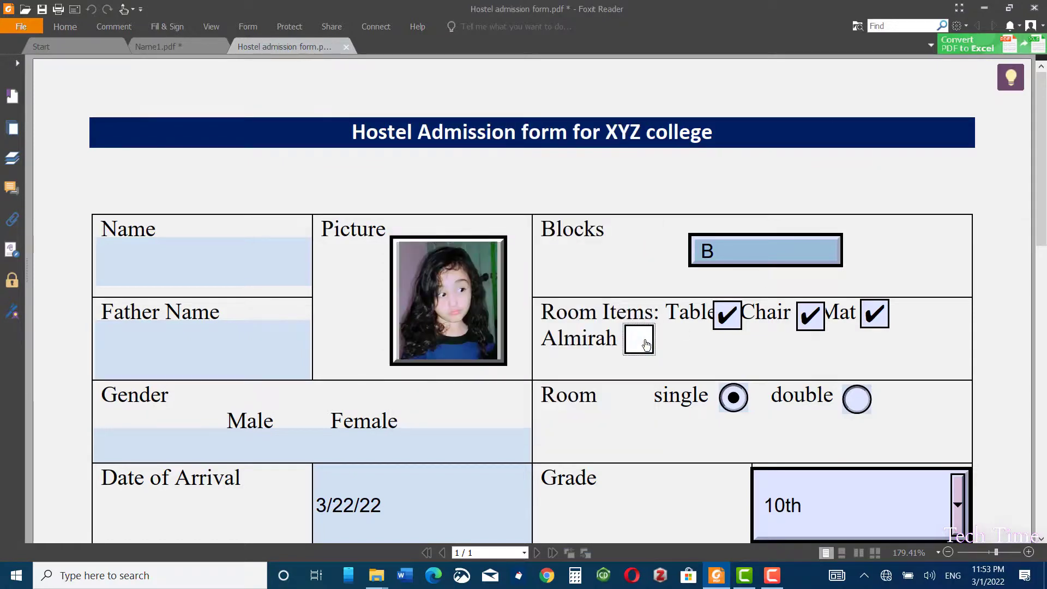
{"action": "left_click", "coordinate": [720, 316]}
{"action": "left_click", "coordinate": [818, 319]}
Step: Choose 11th as the Grade and enter 233 in the Marks field
{"action": "scroll", "coordinate": [958, 159], "scroll_direction": "down", "scroll_amount": 6}
{"action": "left_click", "coordinate": [958, 159]}
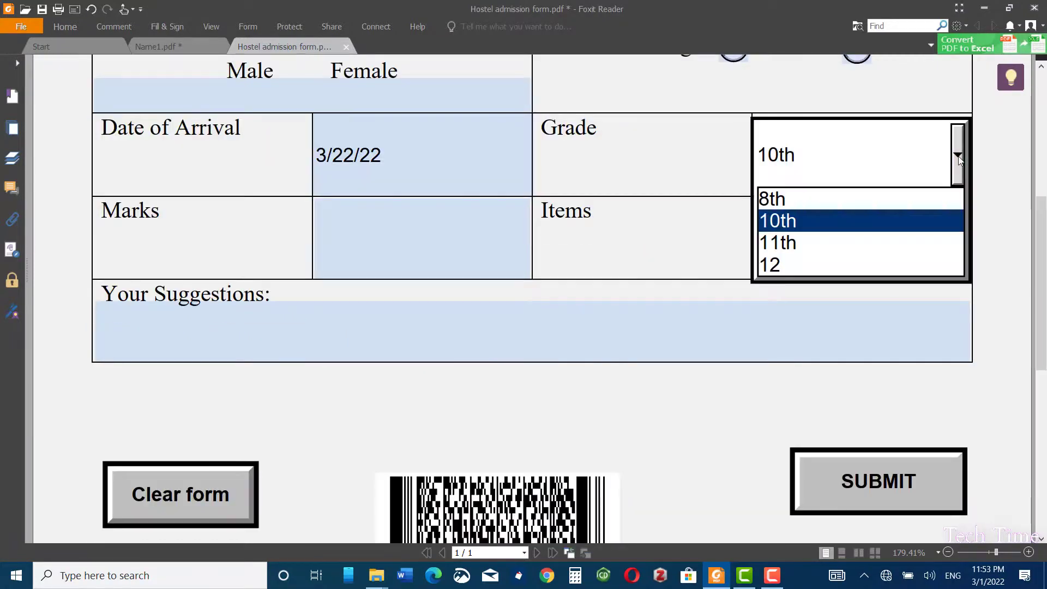
{"action": "left_click", "coordinate": [797, 240]}
{"action": "left_click", "coordinate": [355, 227]}
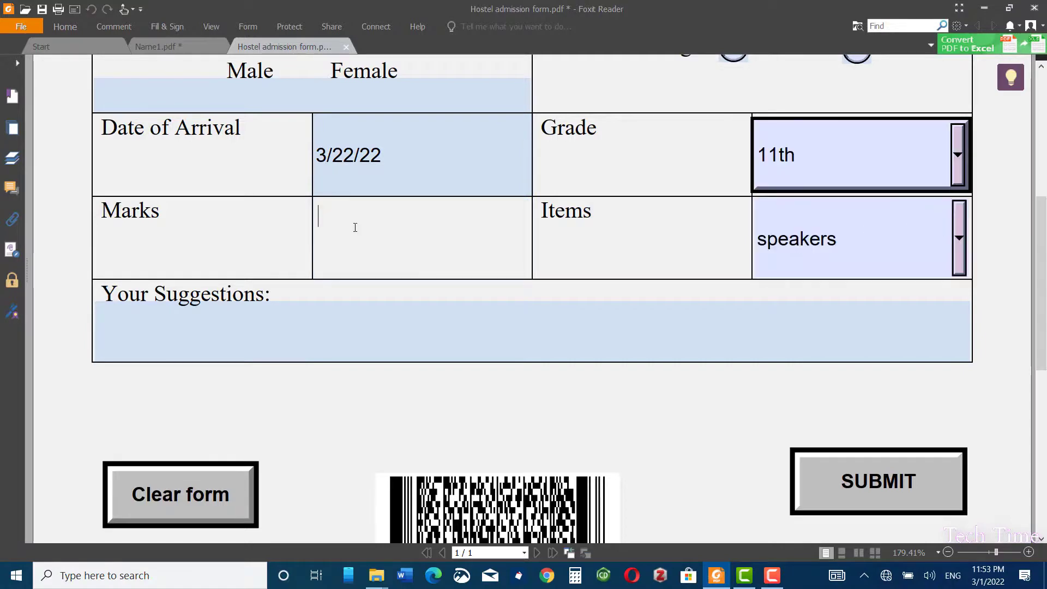
{"action": "type", "text": "233"}
Step: Examine the Date of Arrival calendar and close it without picking a date
{"action": "scroll", "coordinate": [544, 245], "scroll_direction": "up", "scroll_amount": 3}
{"action": "left_click", "coordinate": [544, 246]}
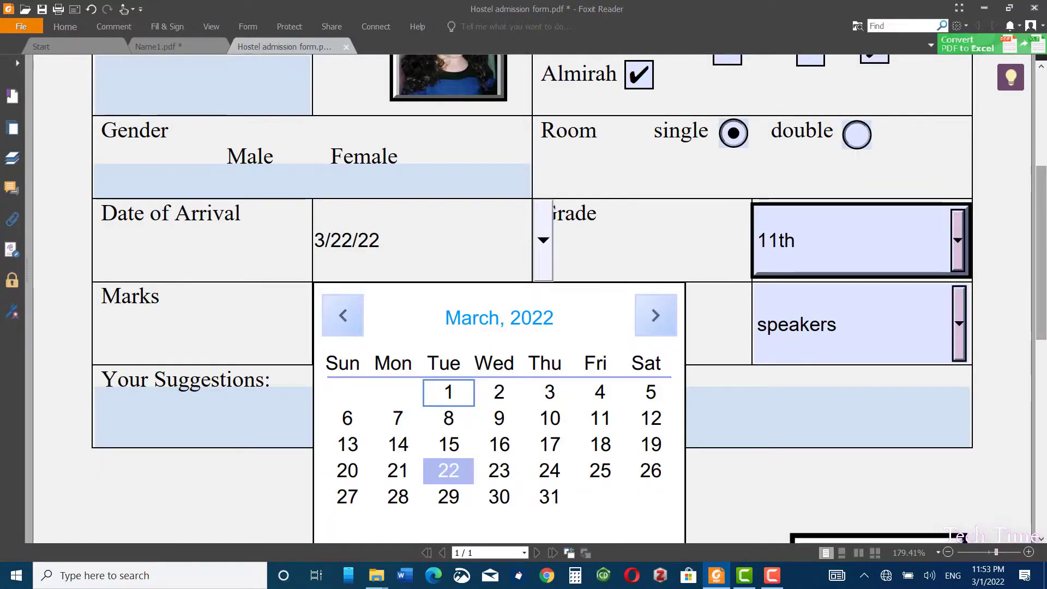
{"action": "left_click_drag", "start_coordinate": [1041, 252], "coordinate": [1041, 291]}
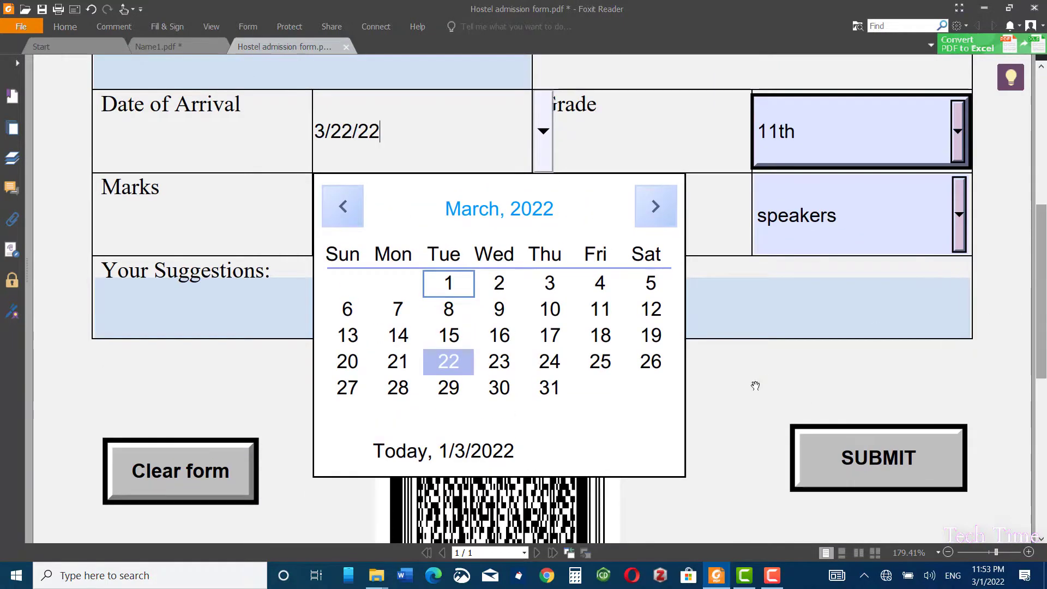
{"action": "left_click", "coordinate": [739, 401]}
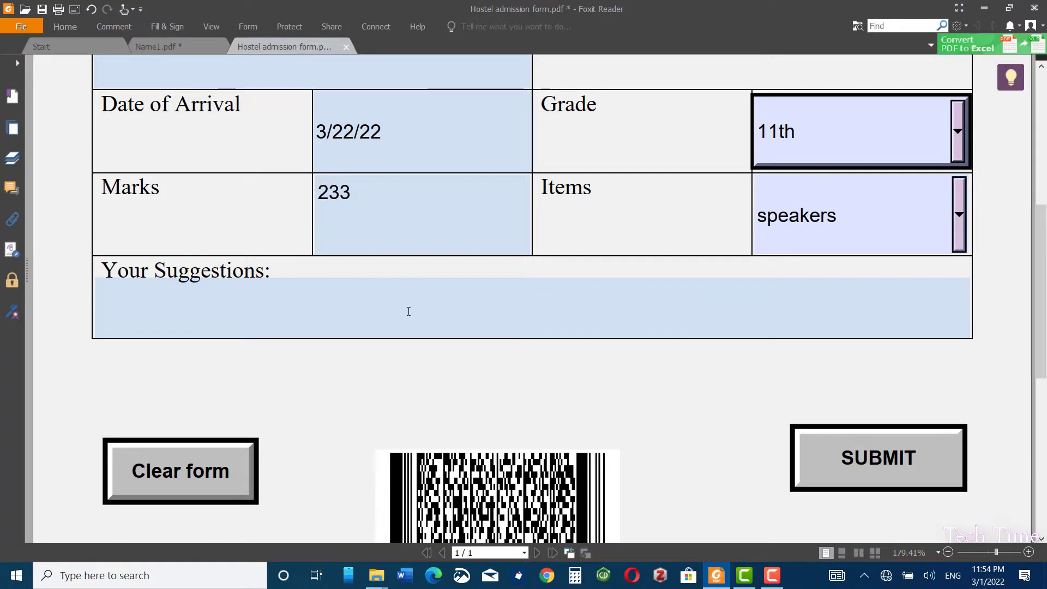
Step: Reset the entries with the form's Clear form button, try the SUBMIT button, and cancel the connection request
{"action": "left_click", "coordinate": [180, 475]}
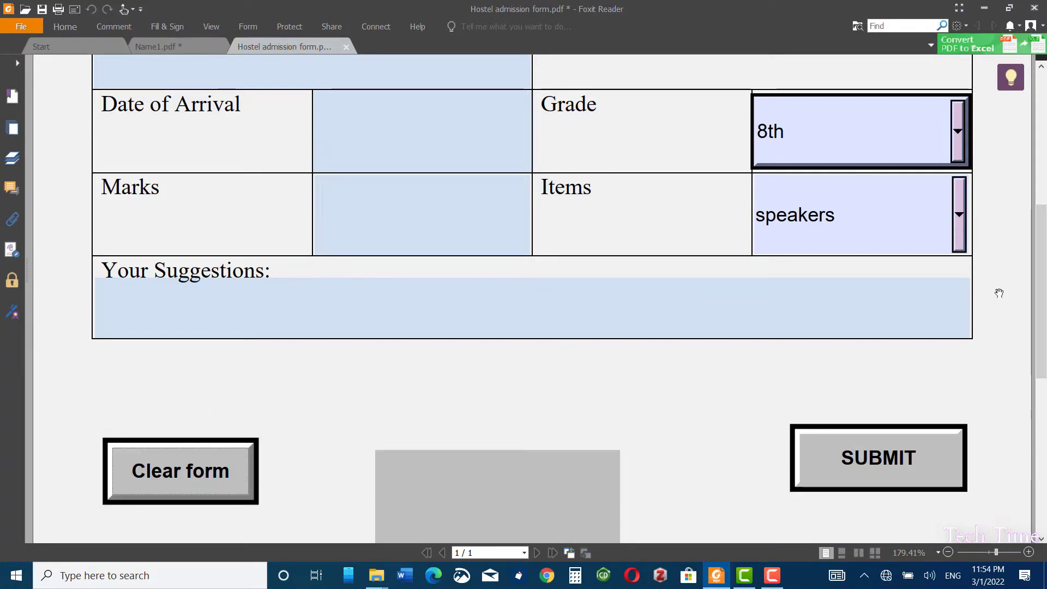
{"action": "left_click_drag", "start_coordinate": [1040, 316], "coordinate": [1041, 298]}
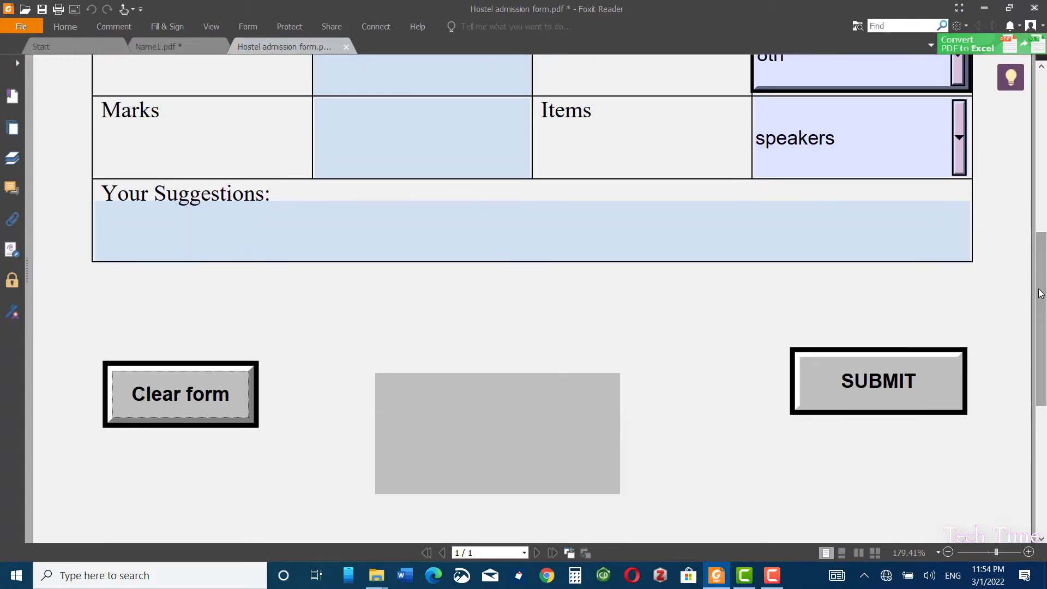
{"action": "left_click", "coordinate": [858, 381]}
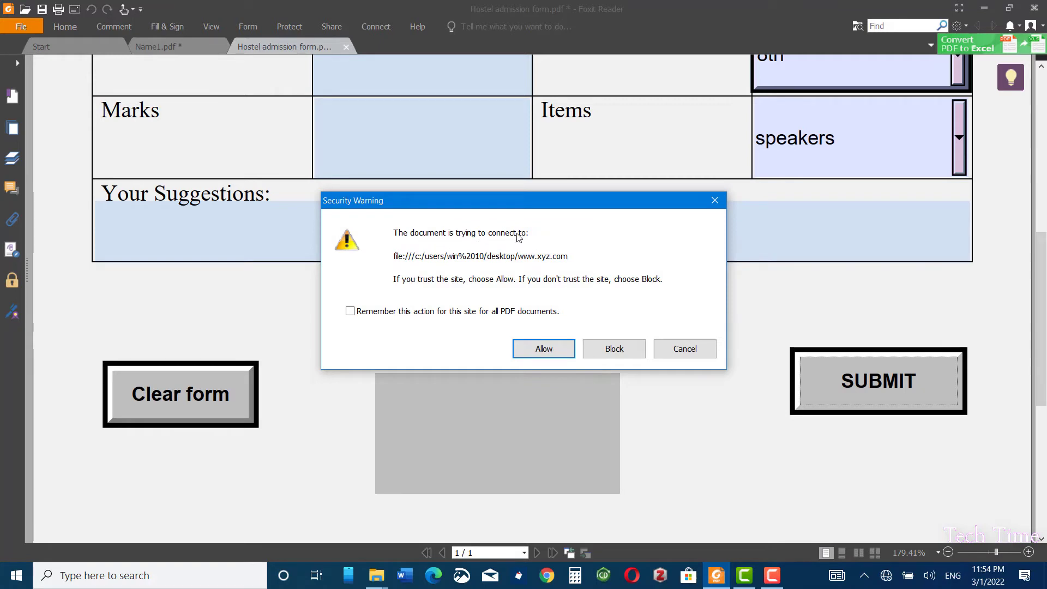
{"action": "left_click", "coordinate": [685, 349]}
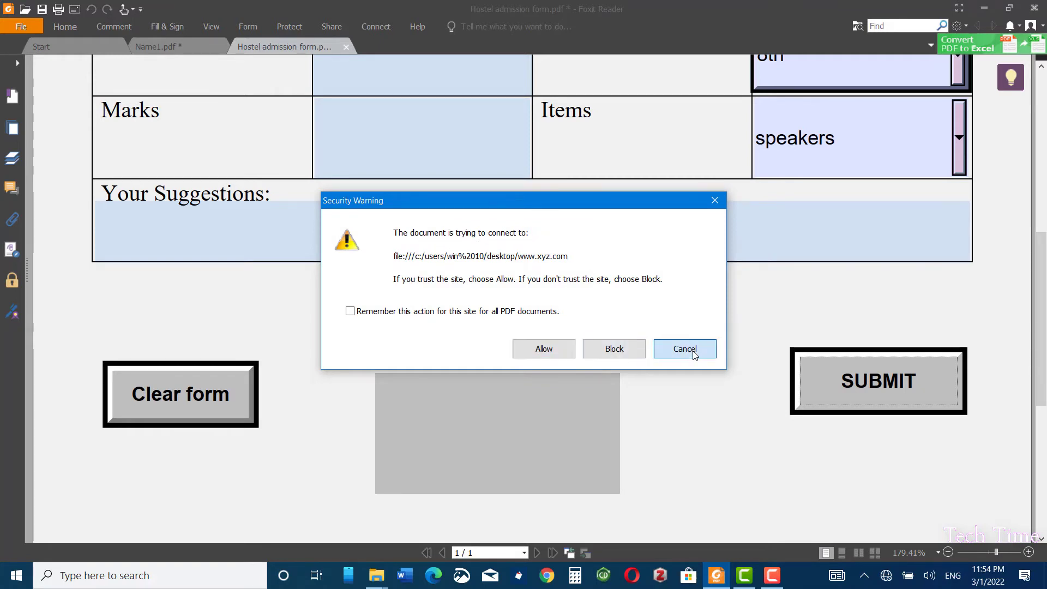